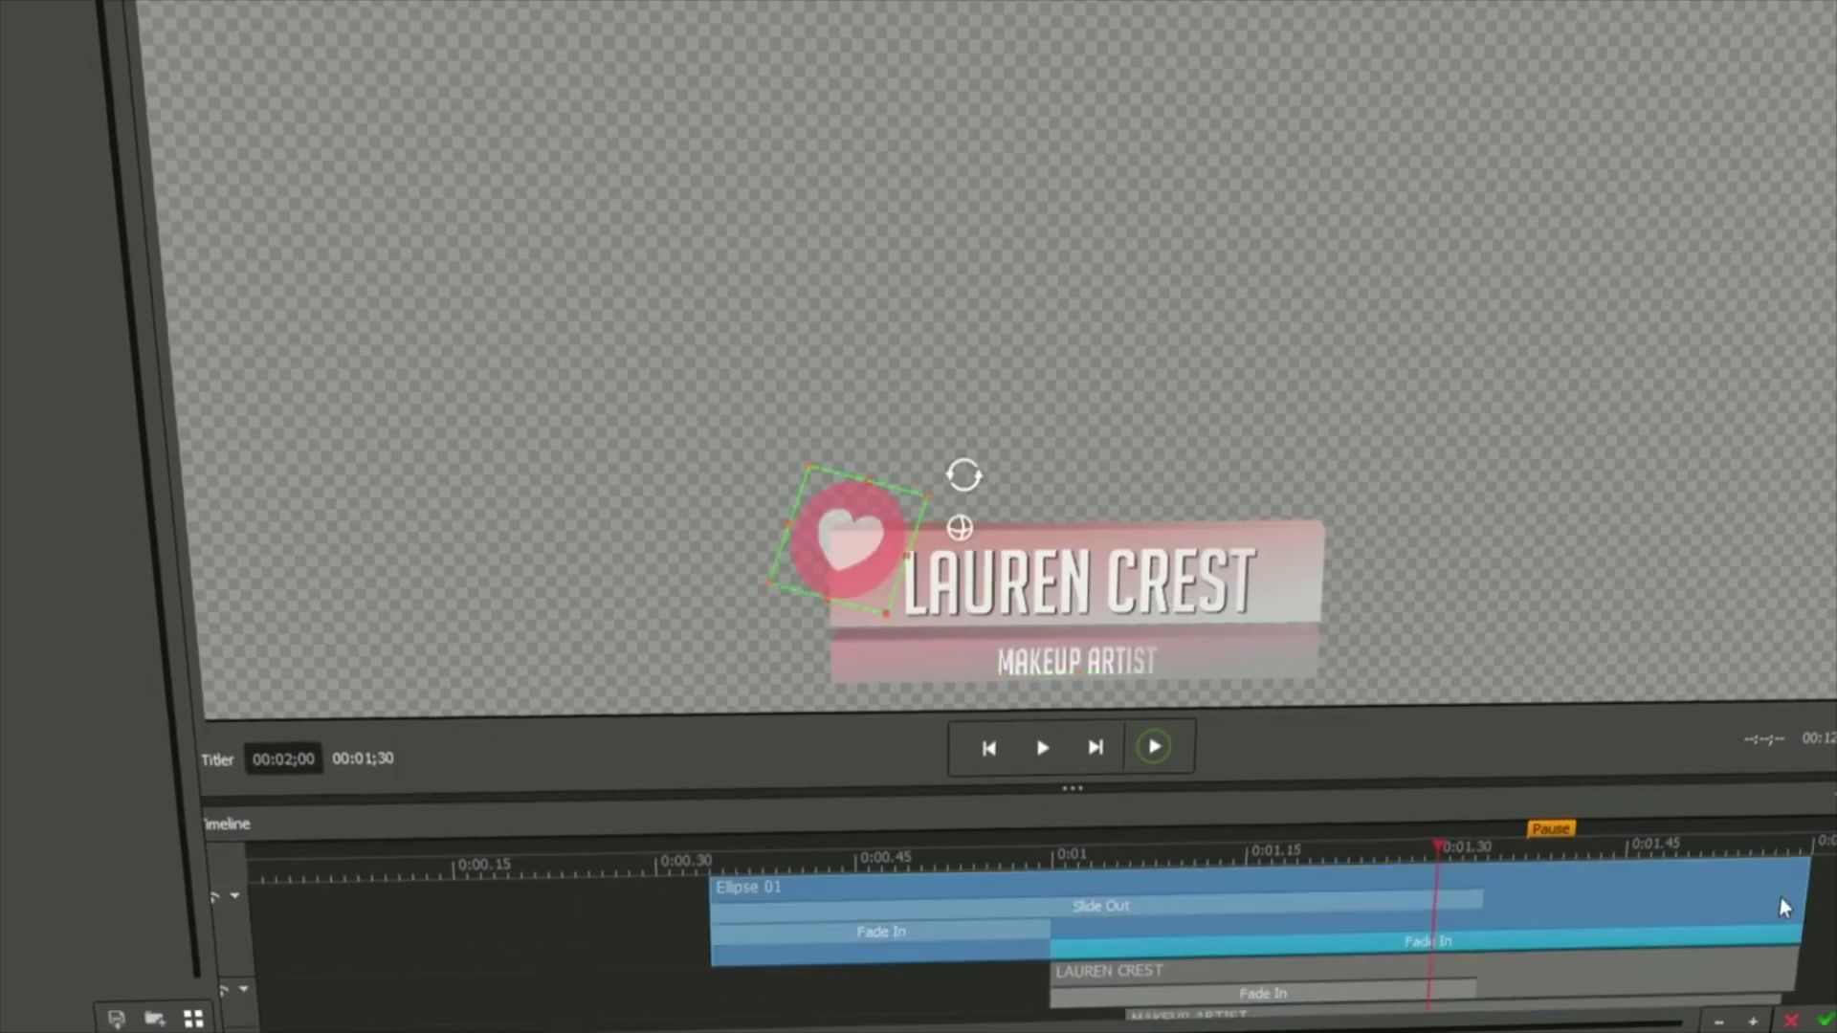
Move the playhead to a later point on the Wreath Title template's timeline.
left_click(1525, 849)
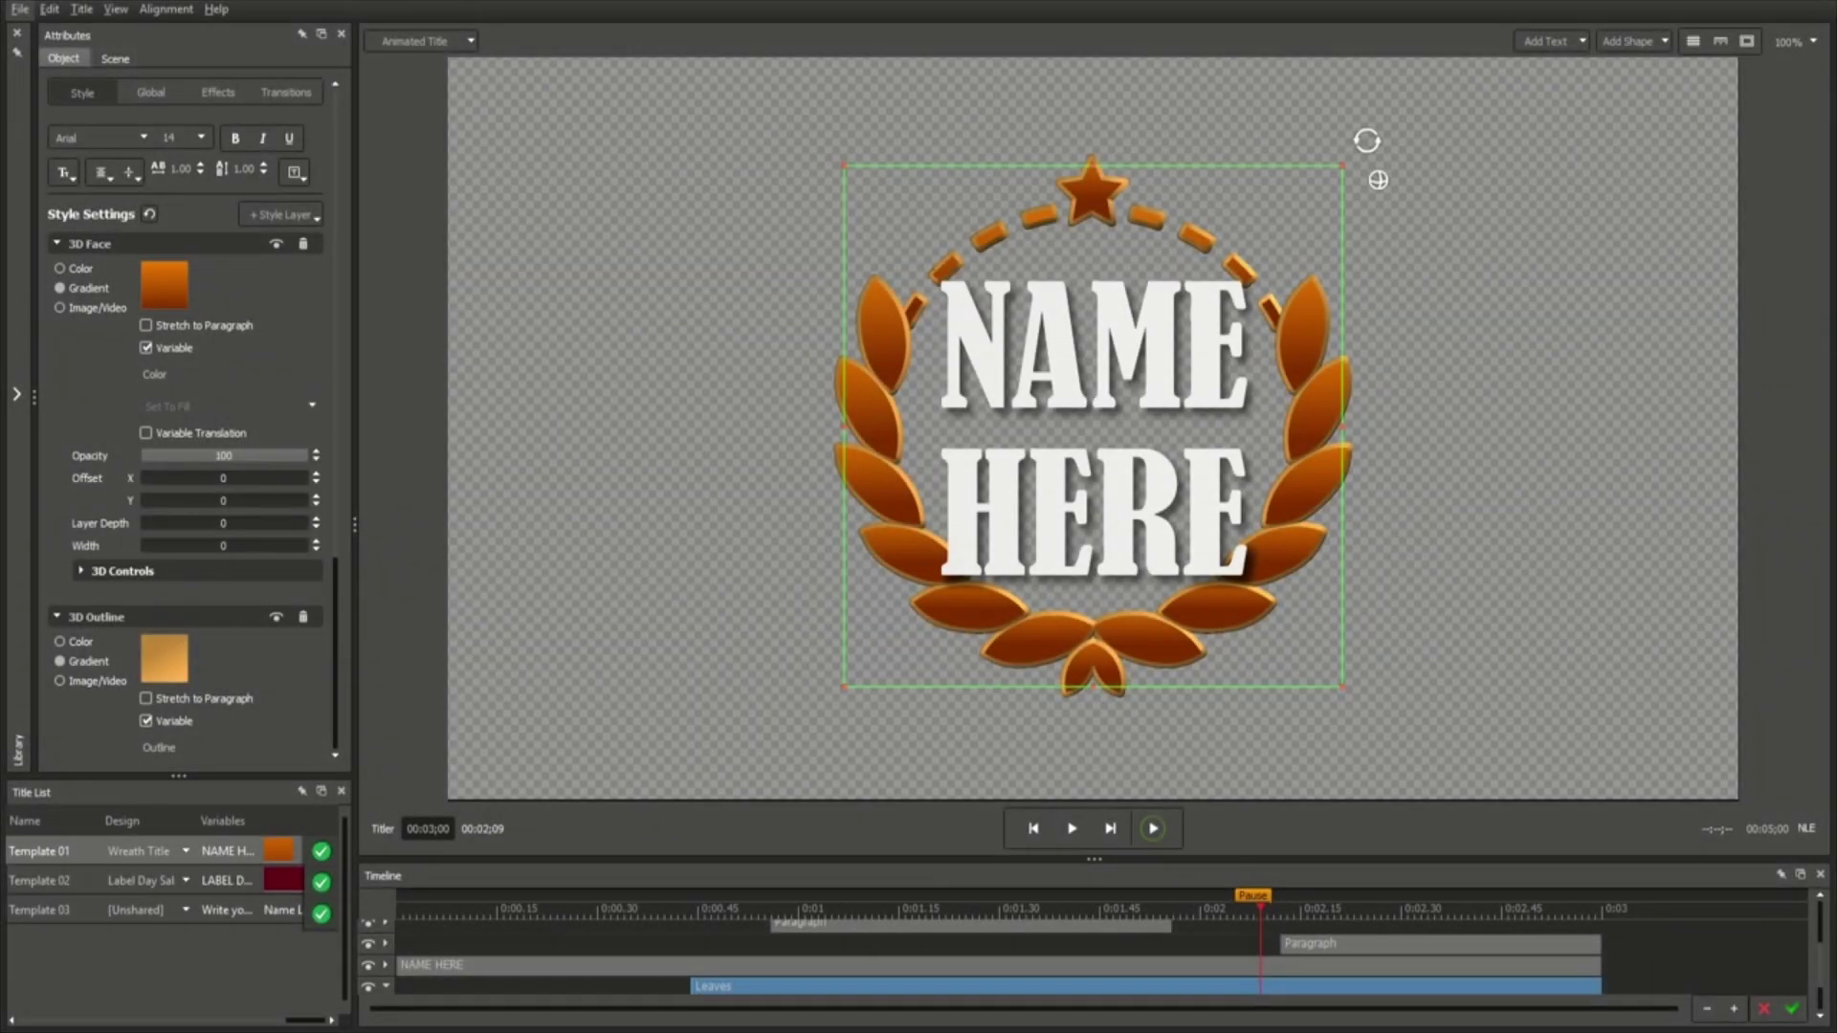
Scale the wreath title to 35.5 on the Global tab and nudge its position.
left_click(150, 93)
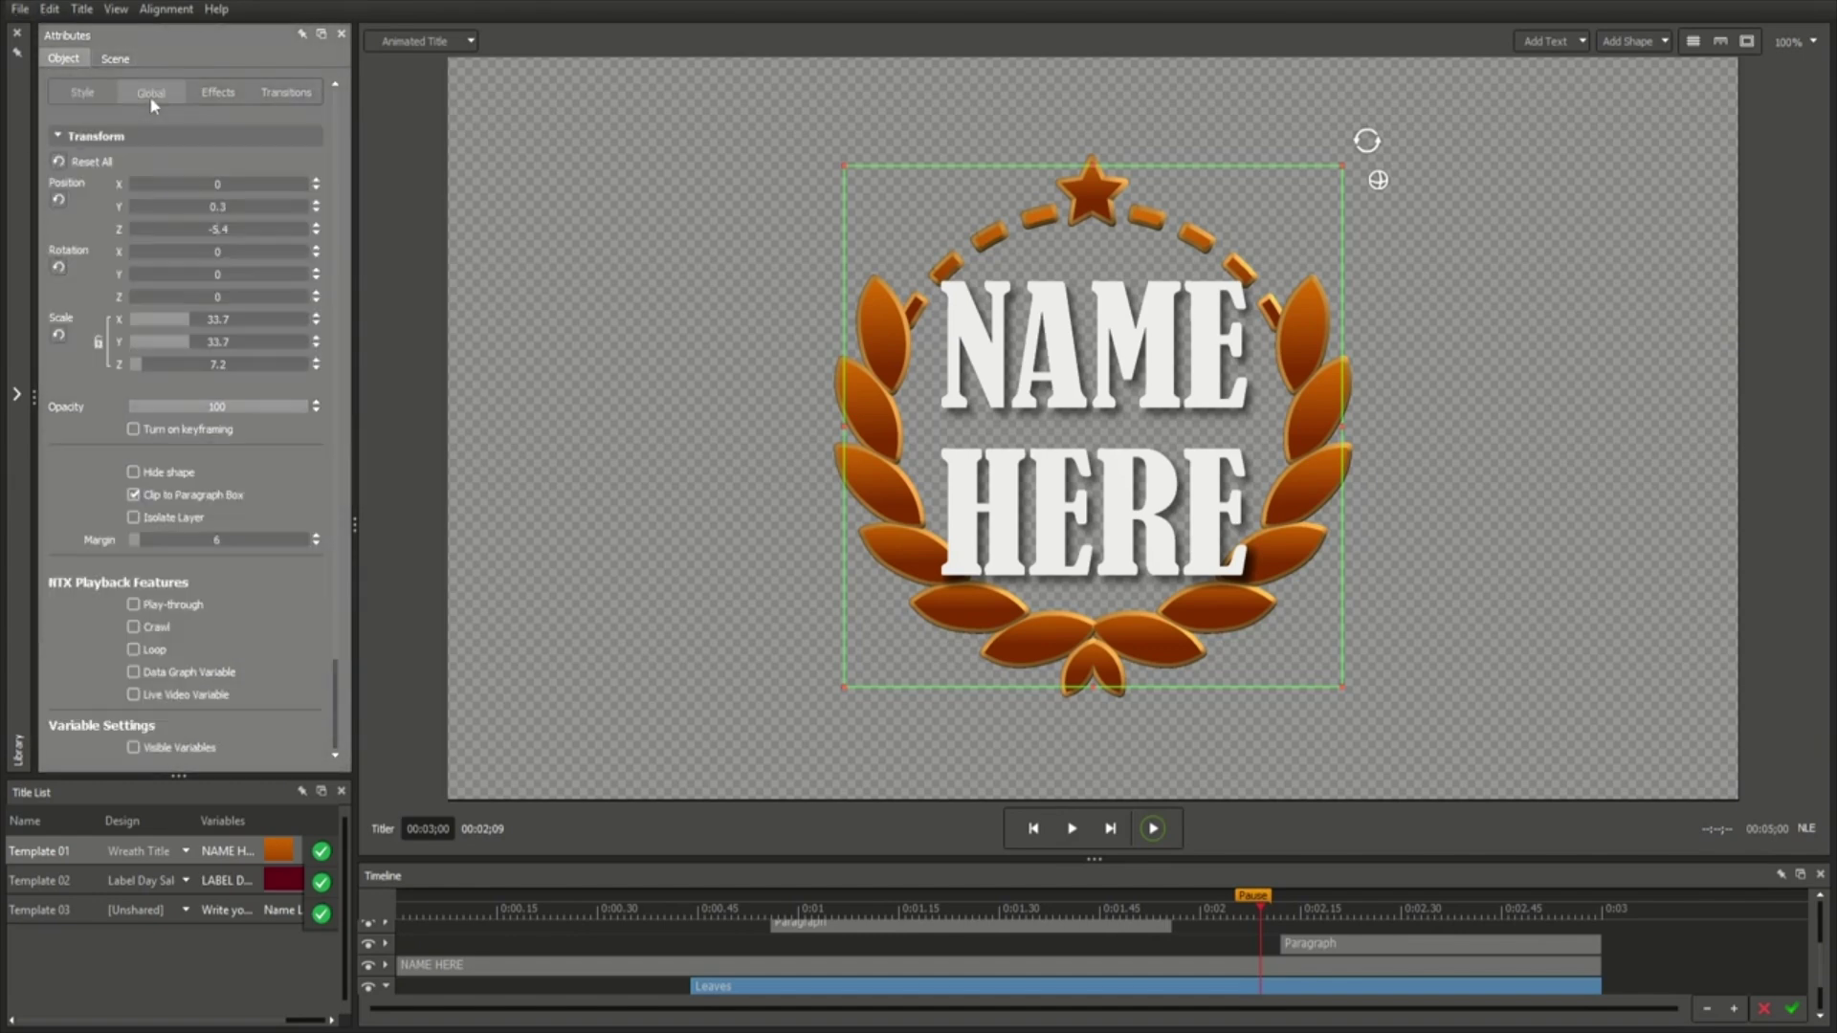
left_click_drag(141, 346, 201, 342)
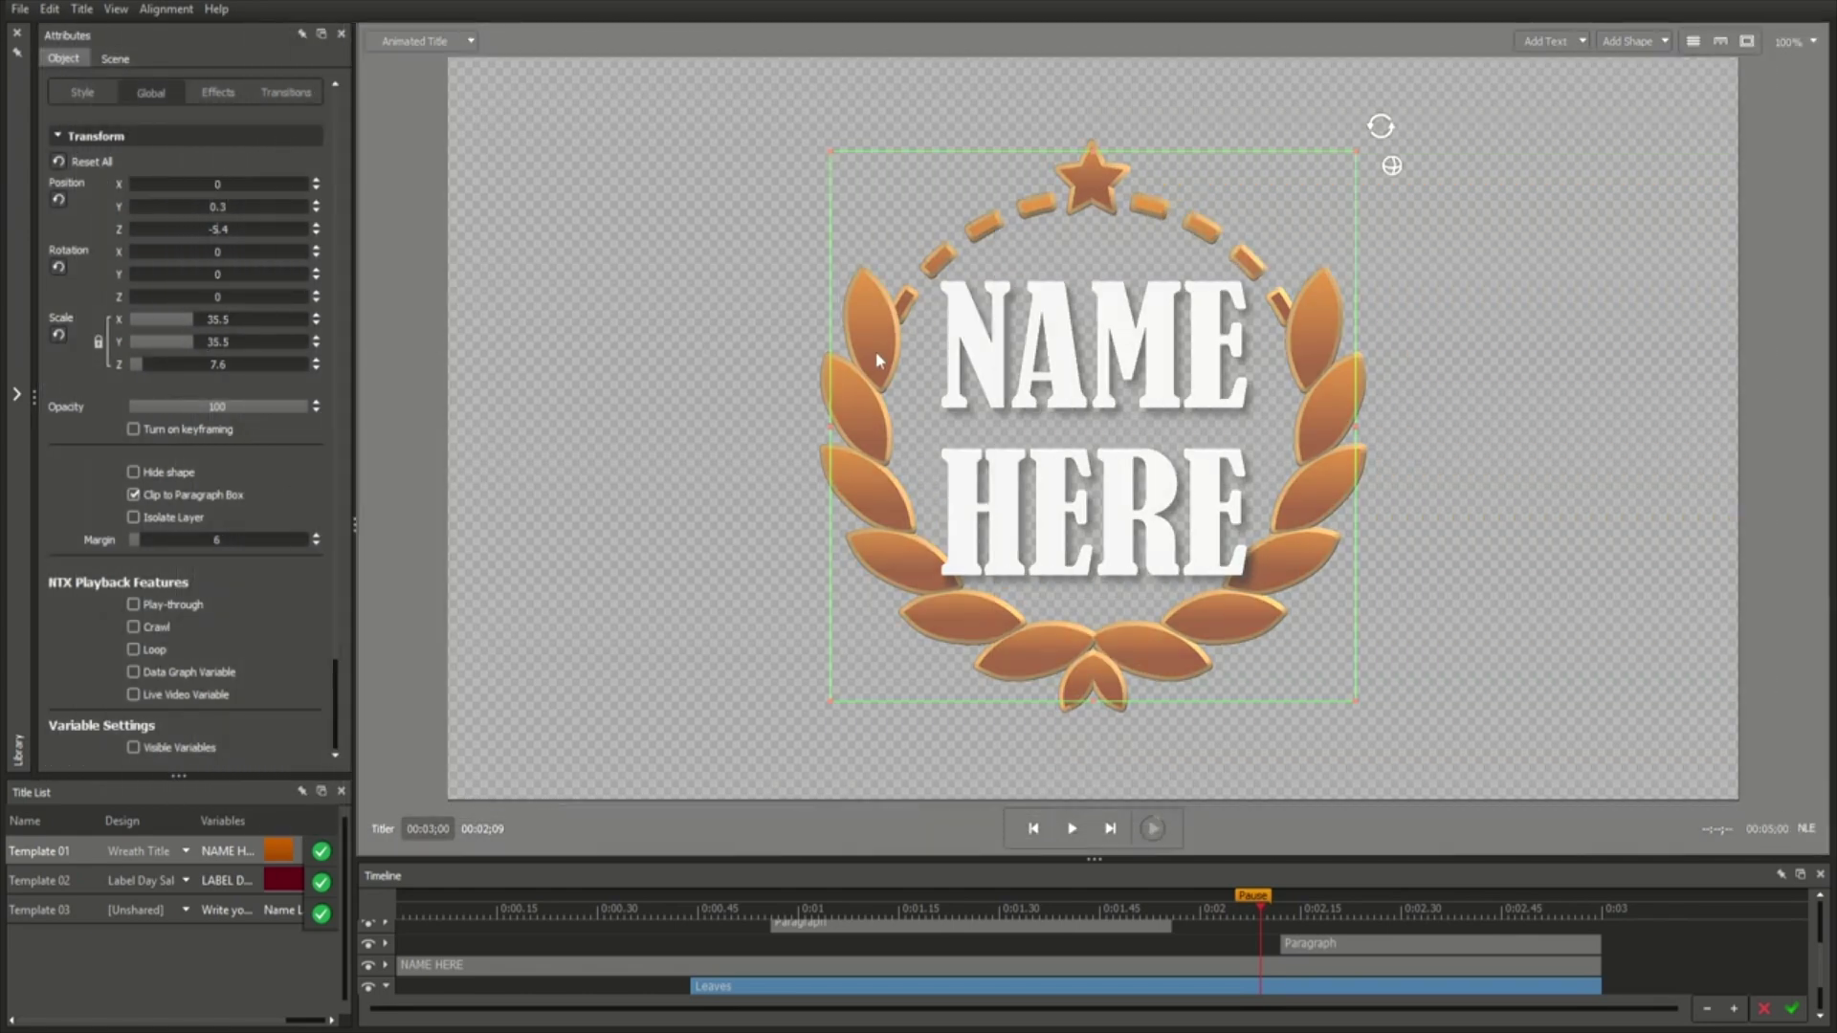
mouse_move(822, 382)
left_mouse_down()
mouse_move(838, 333)
mouse_move(818, 394)
mouse_move(829, 385)
left_mouse_up()
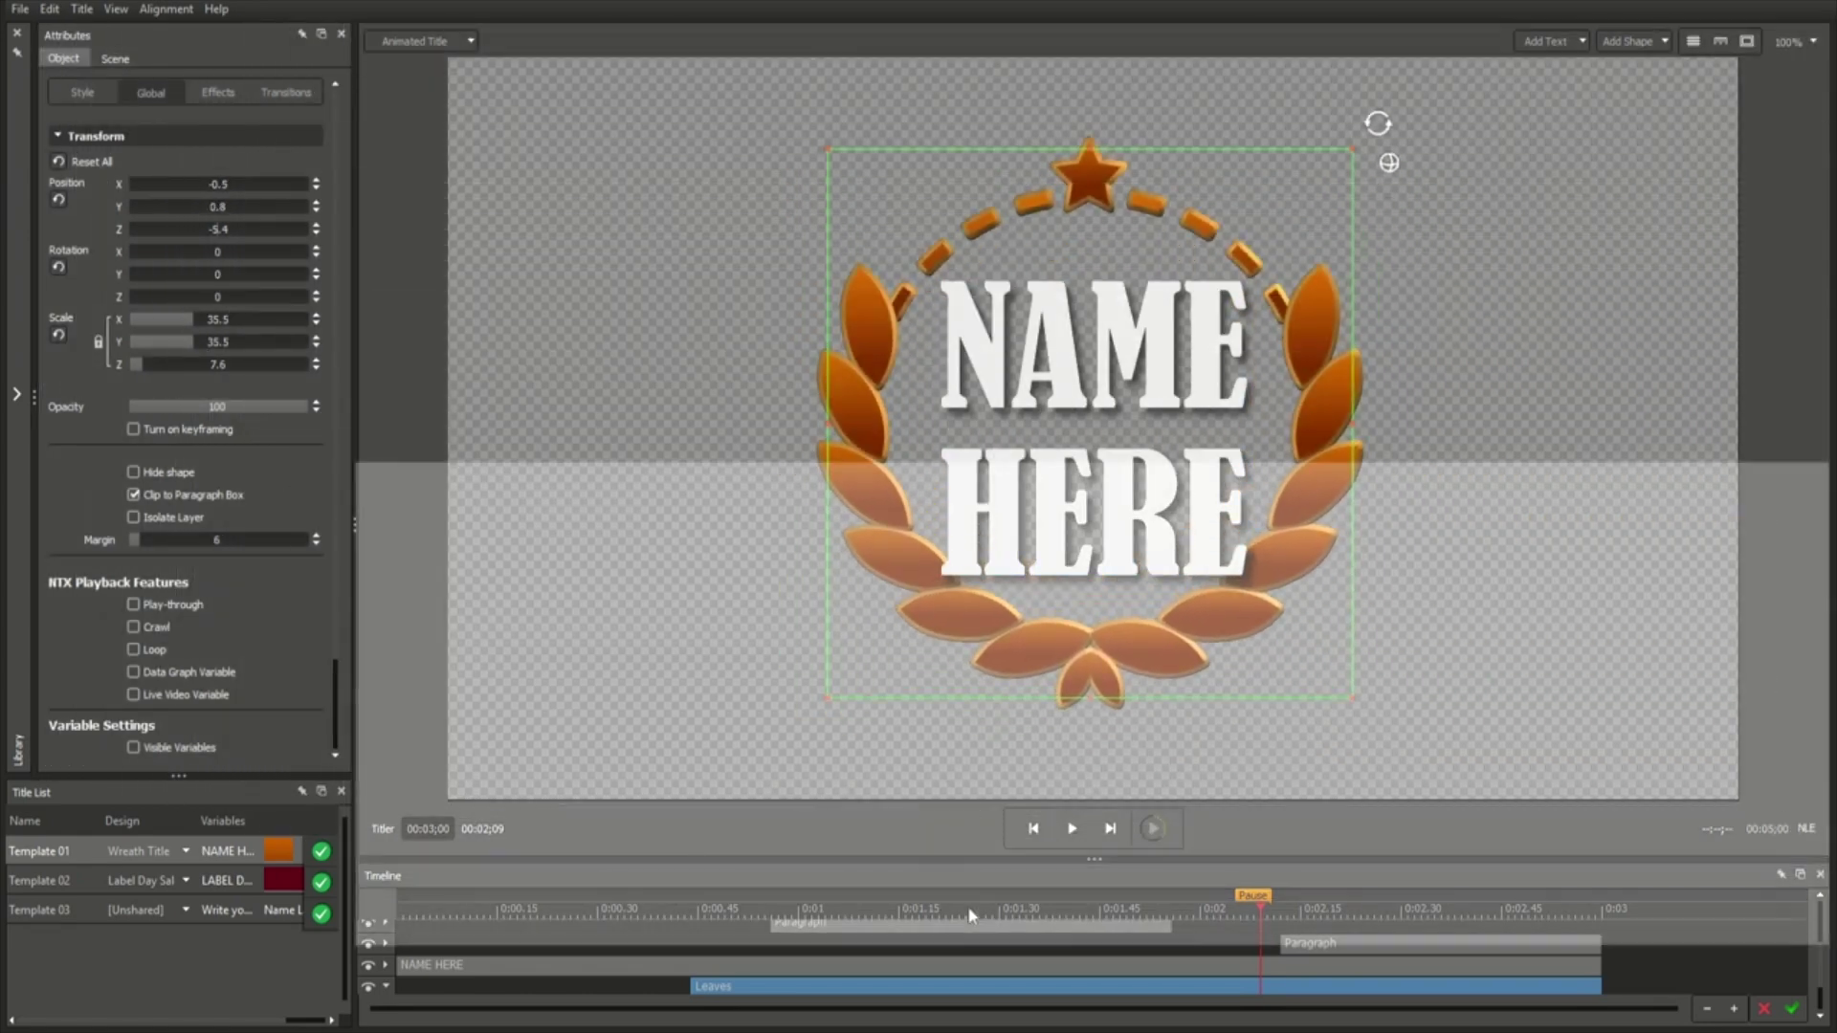
Scrub the animation, preview Label Day Sale and Template 03, then show the template library.
mouse_move(966, 914)
left_mouse_down()
mouse_move(652, 920)
mouse_move(835, 947)
mouse_move(1251, 936)
left_mouse_up()
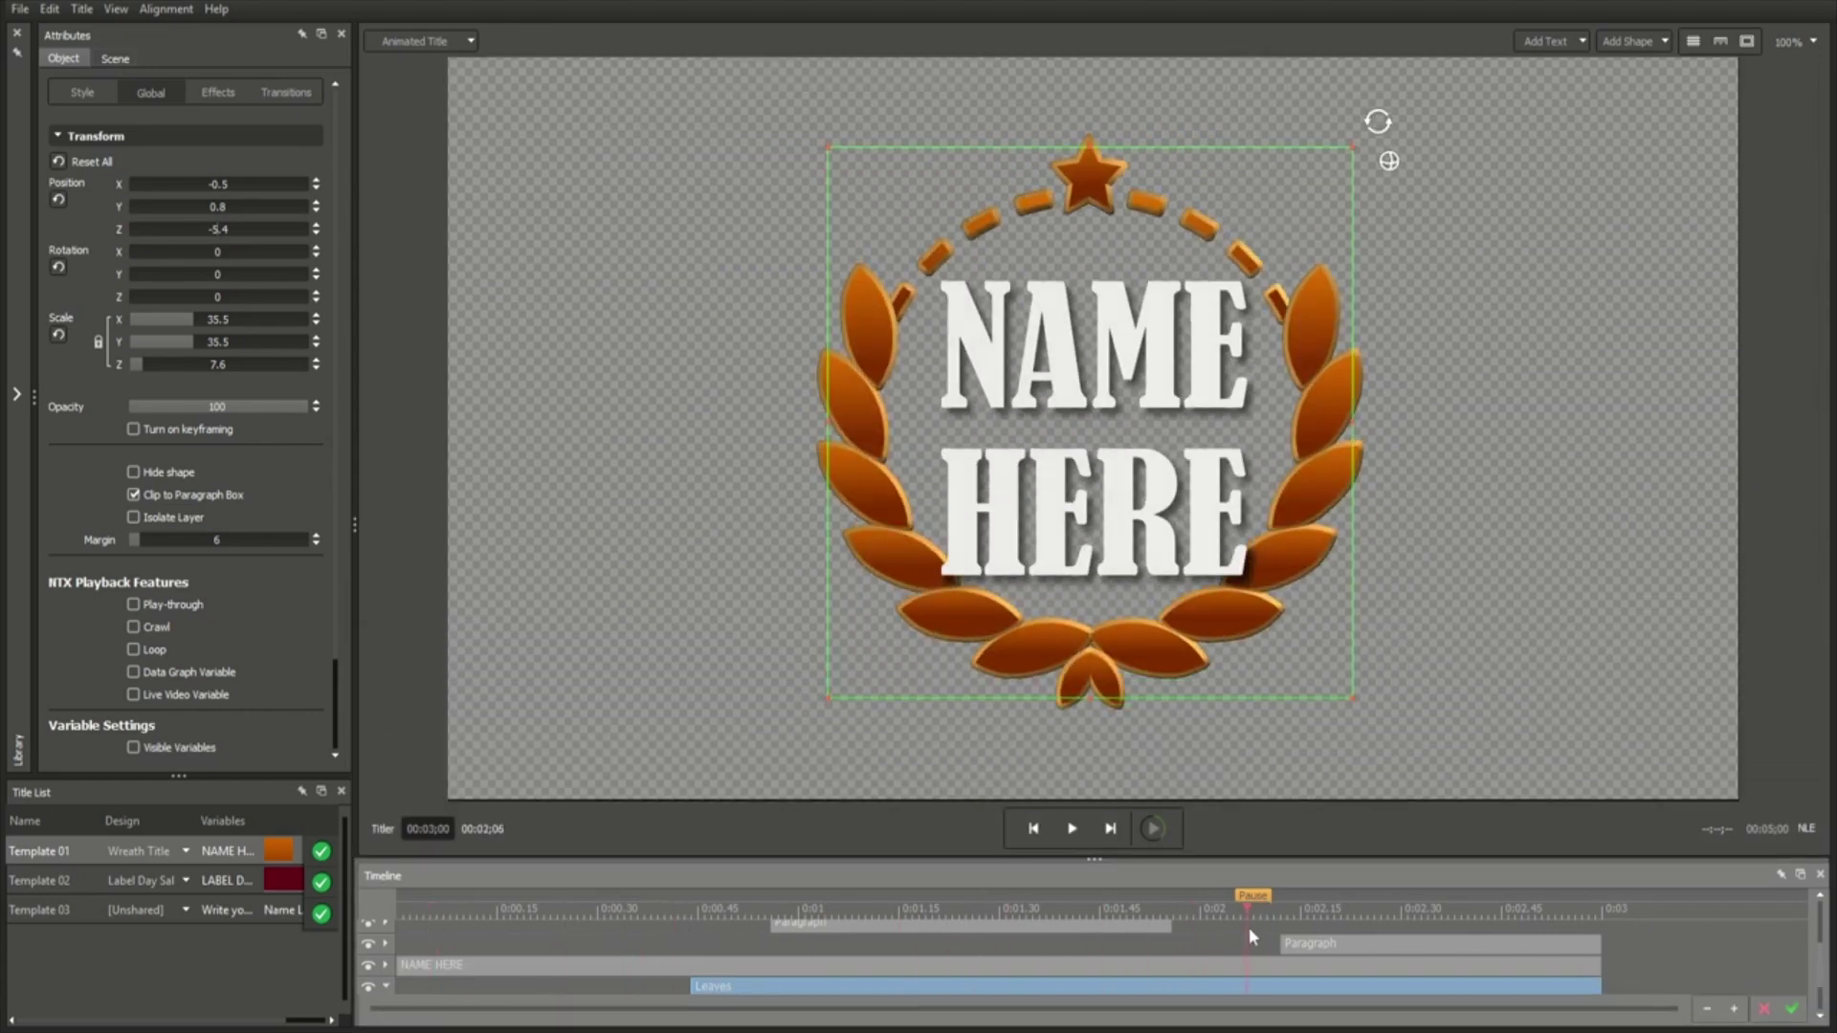
left_click(94, 876)
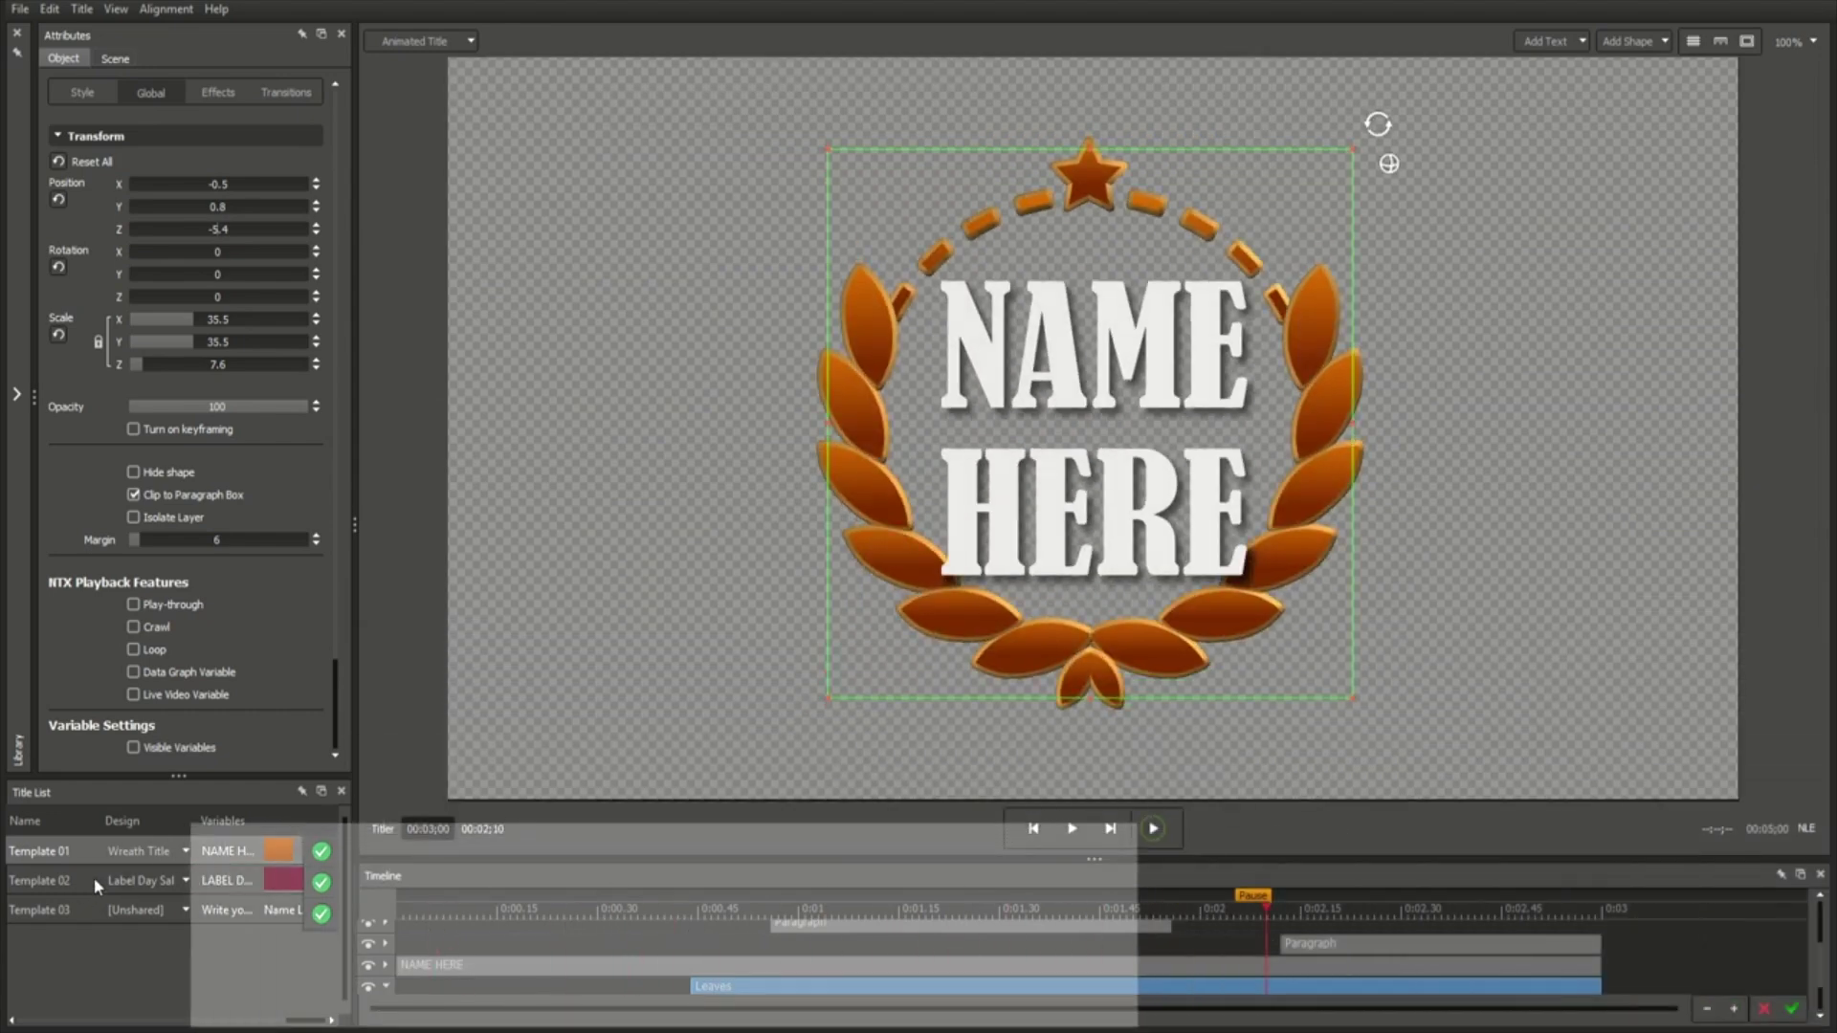
left_click(83, 905)
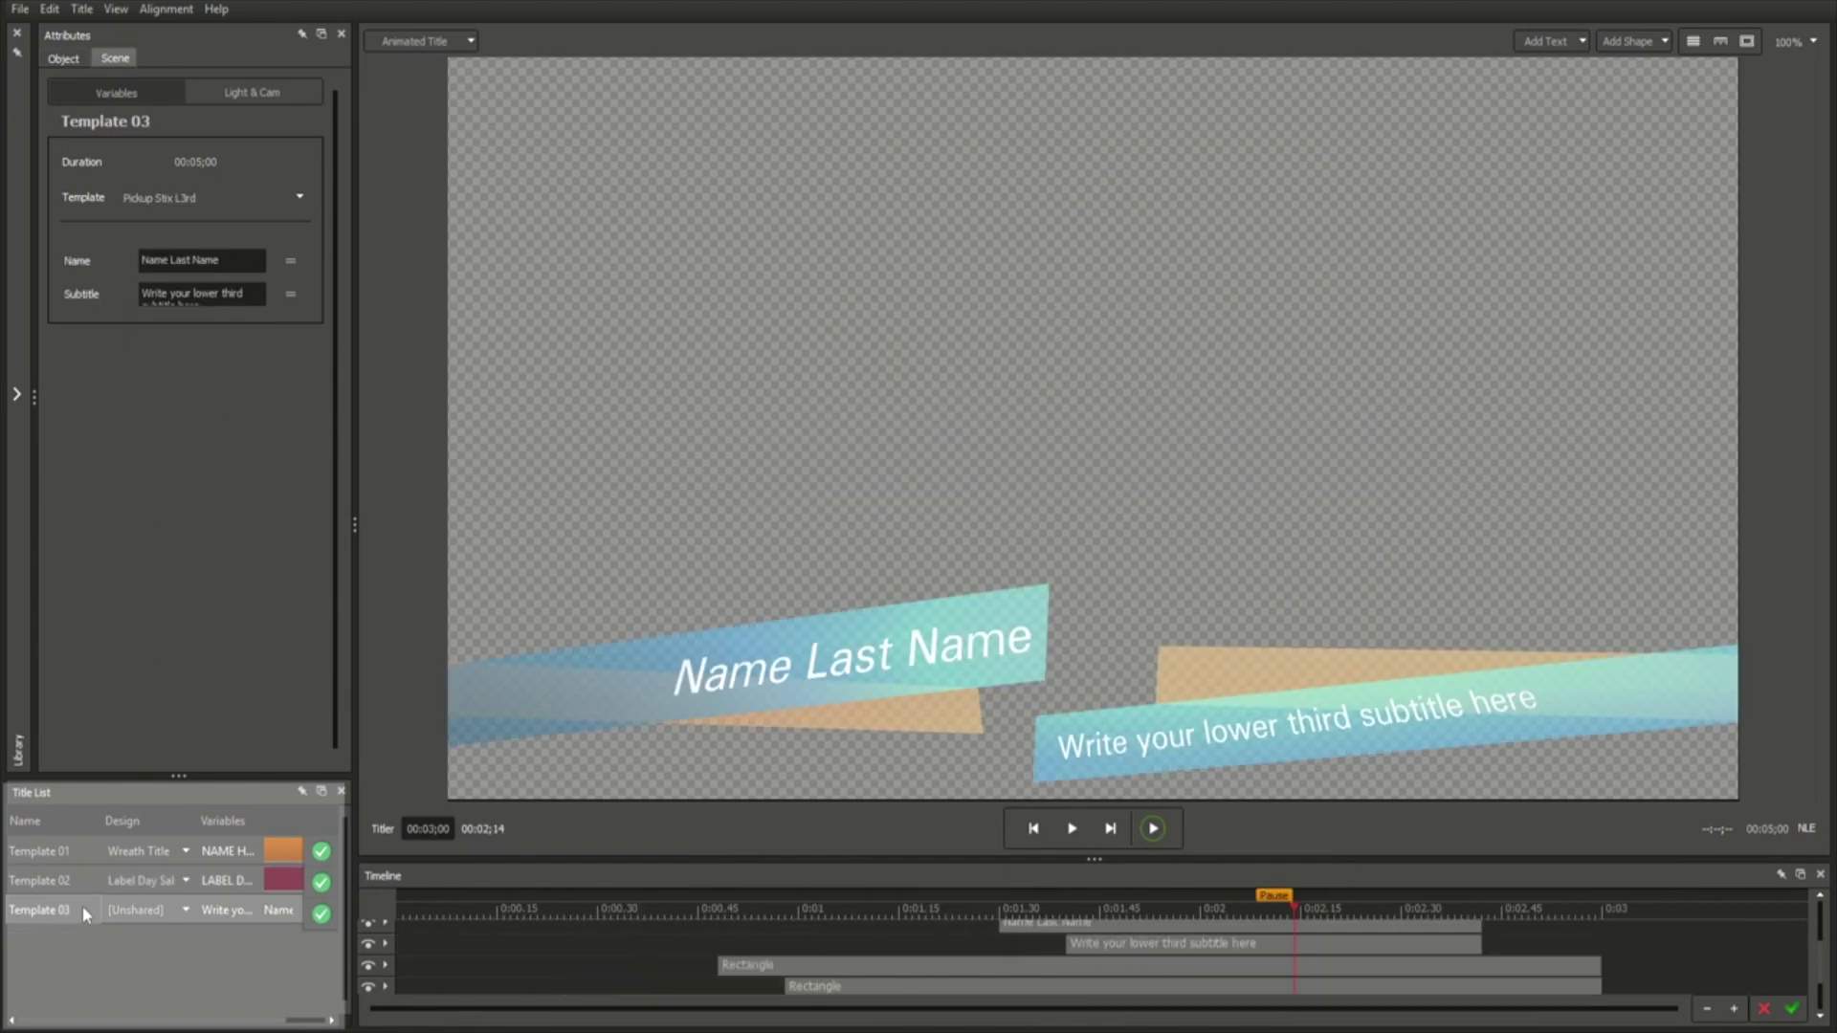
left_click(71, 847)
left_click(16, 393)
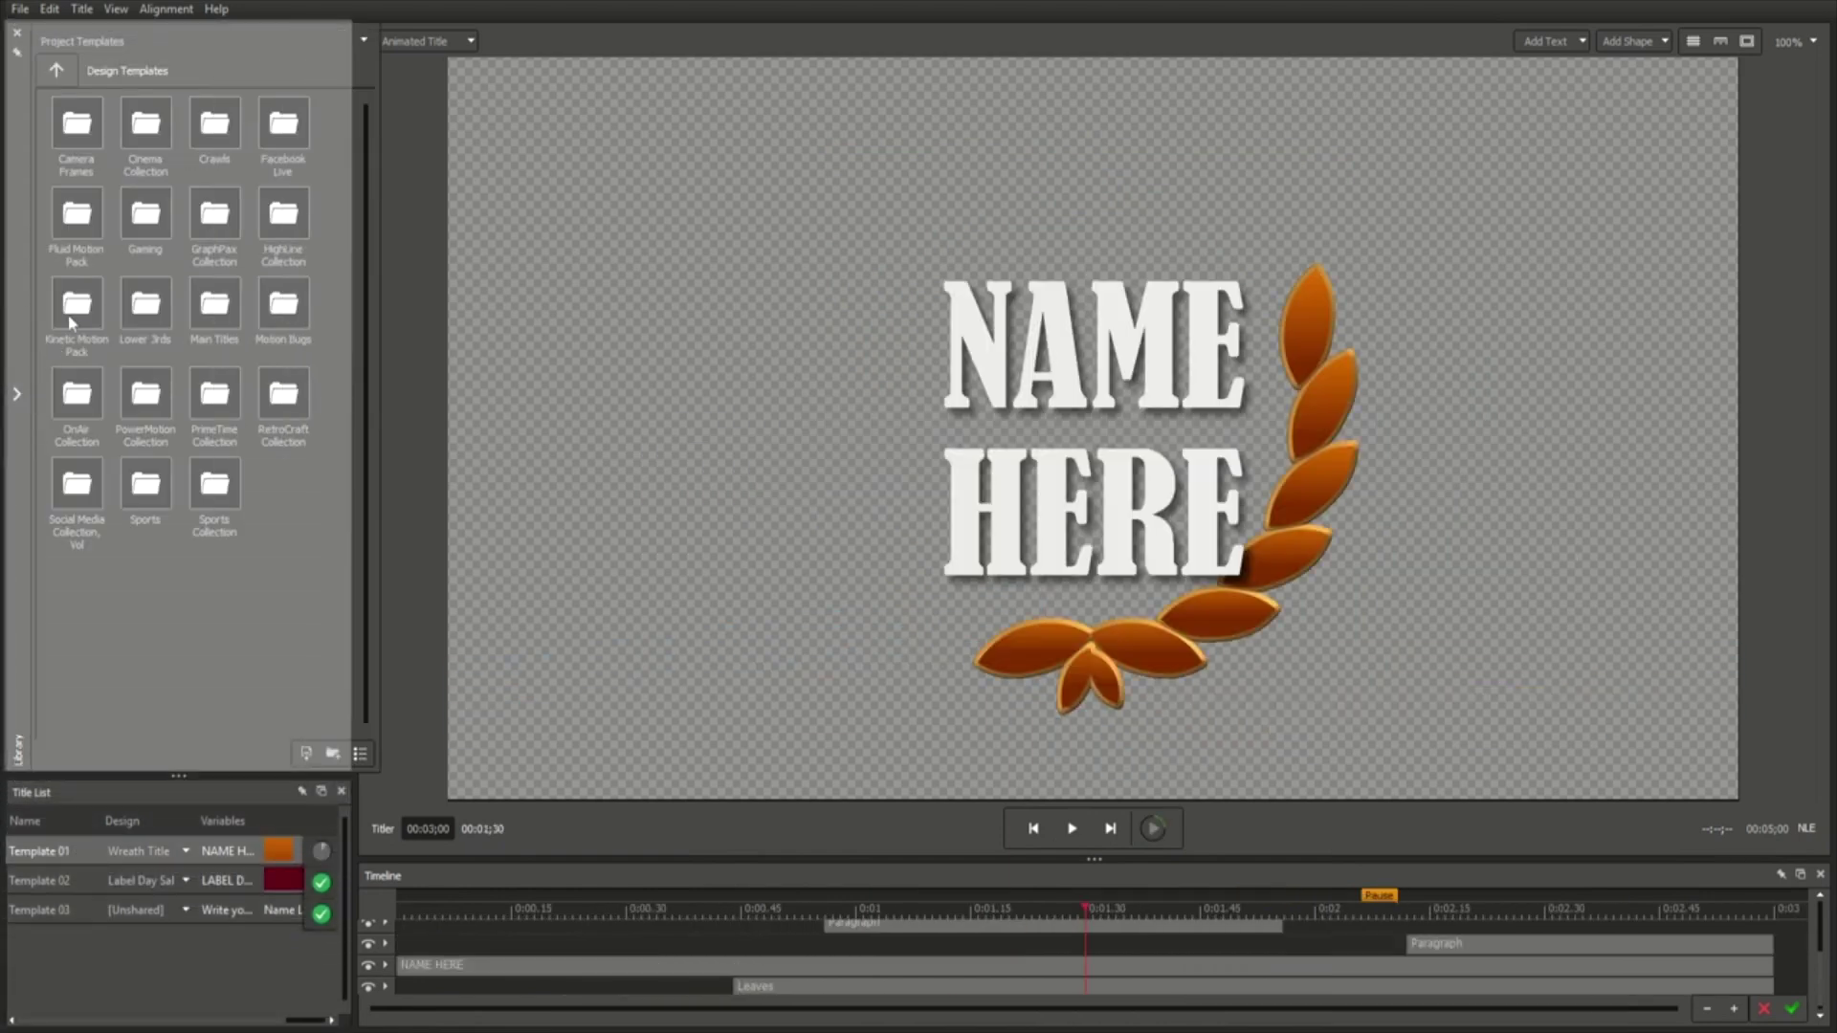
Open the Kinetic Motion Pack folder and load one of its templates.
double_click(73, 316)
double_click(83, 139)
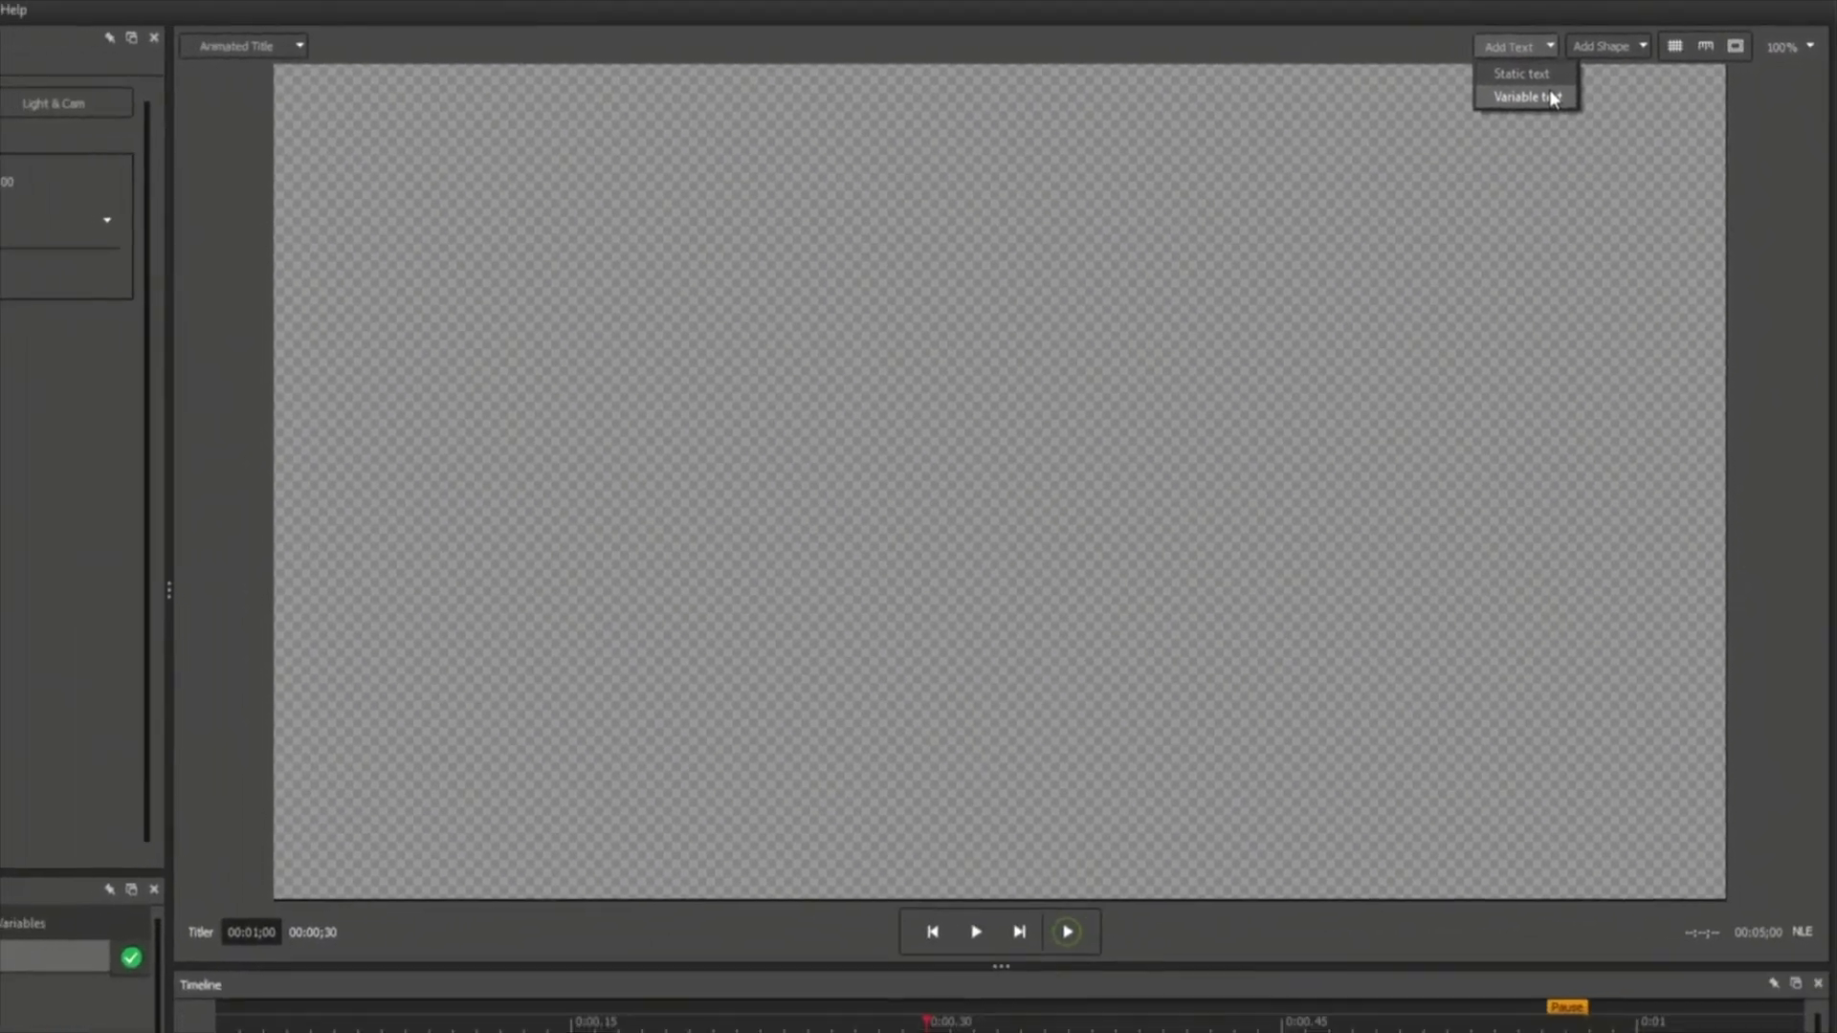
Add a variable text object and replace its placeholder with the person's full name.
left_click(1551, 99)
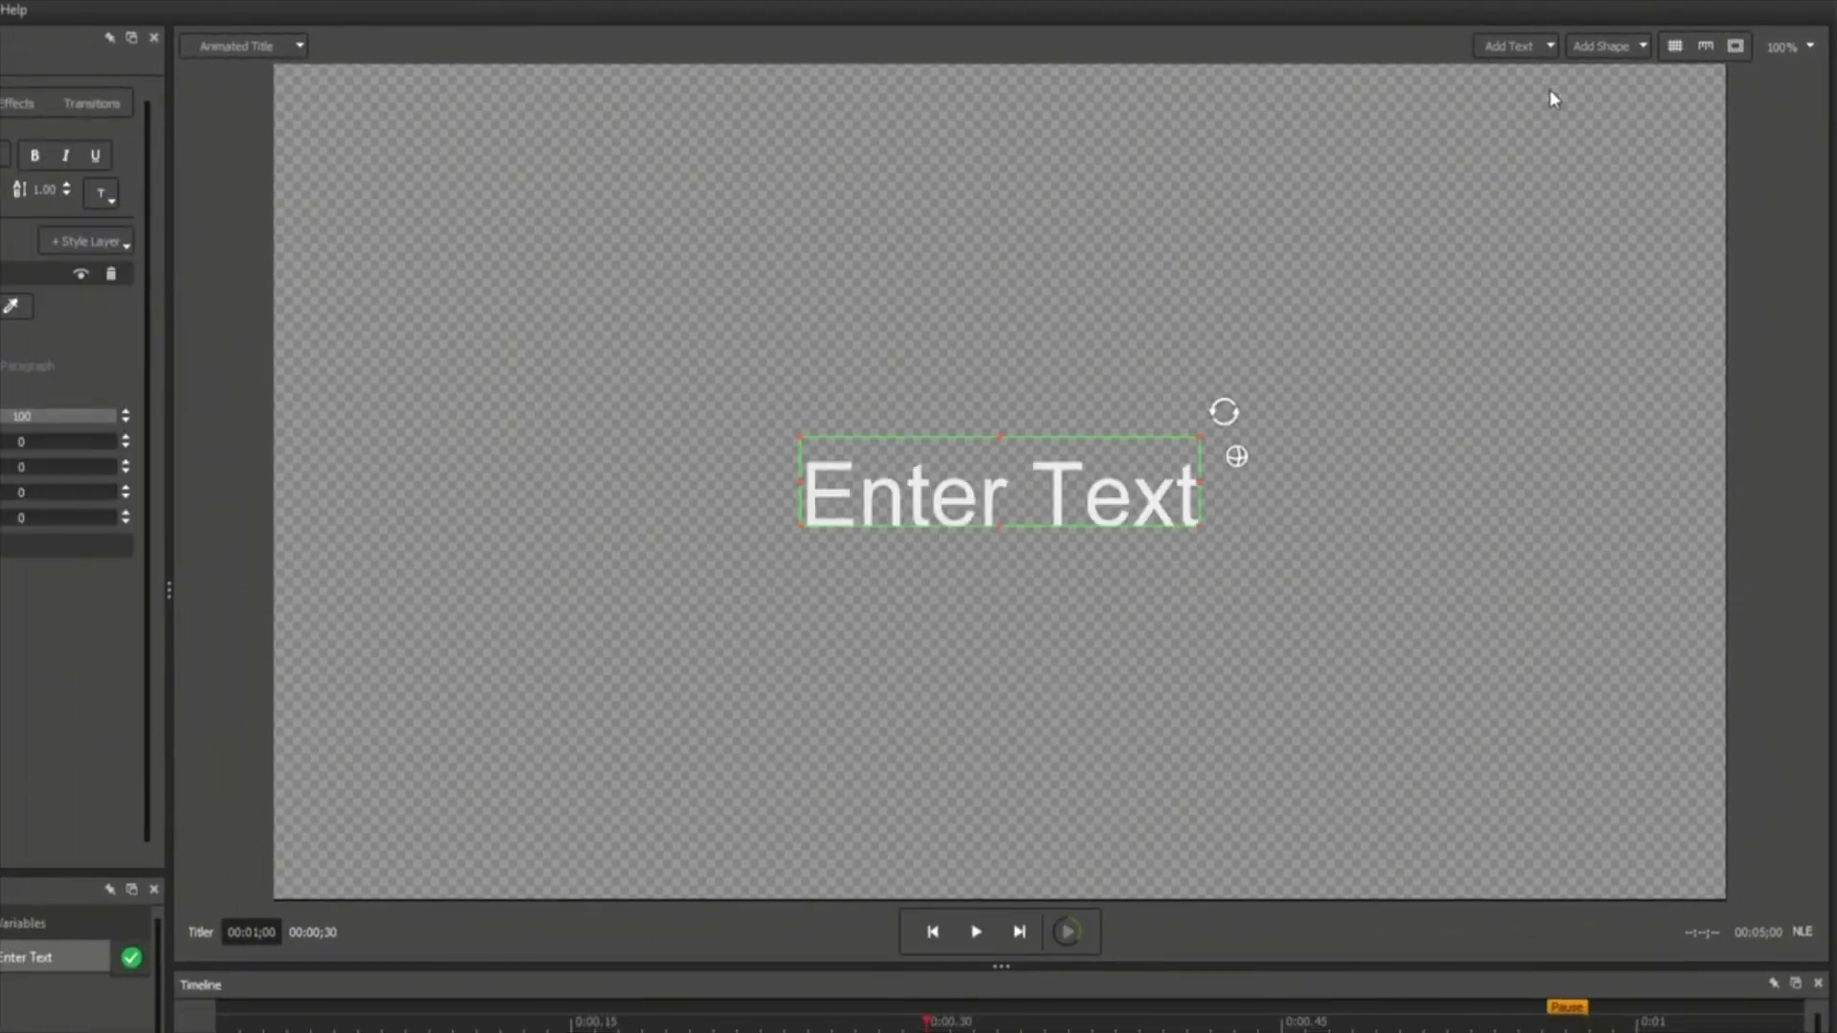
double_click(959, 493)
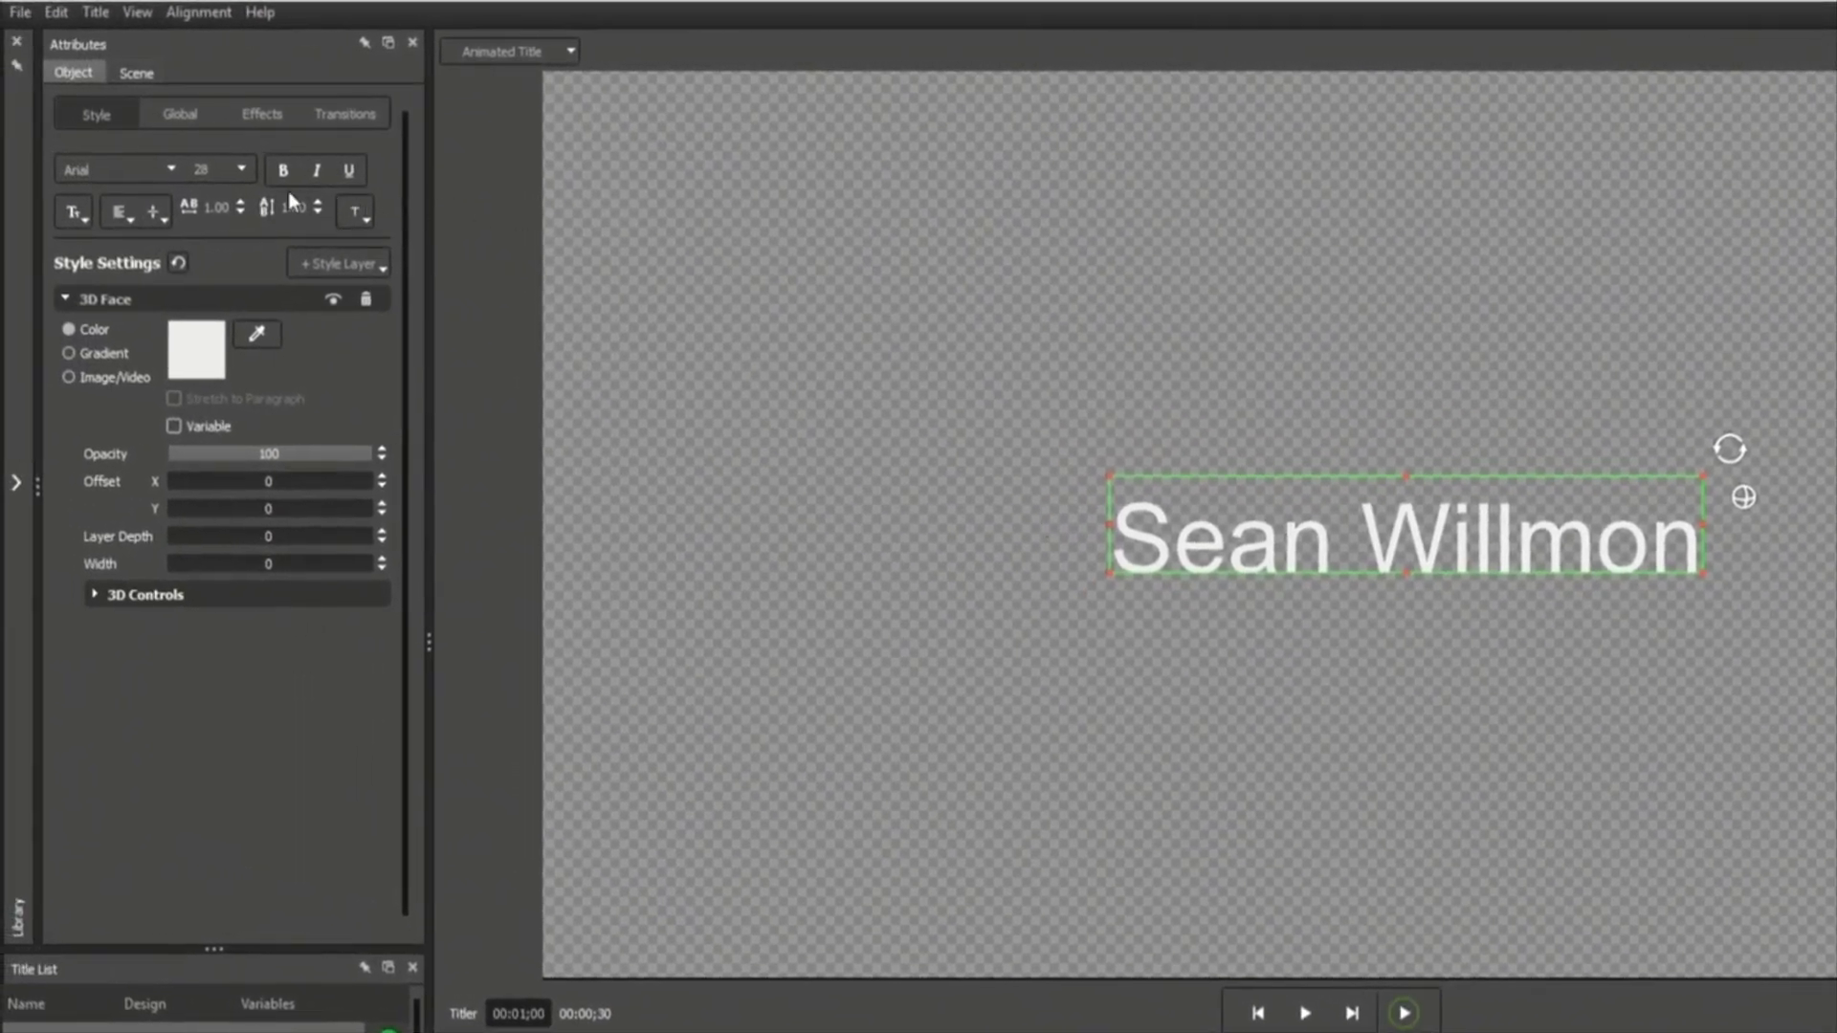
Set the name text to Kenzo, size 22, a new alignment and 1.15 line spacing.
left_click(169, 175)
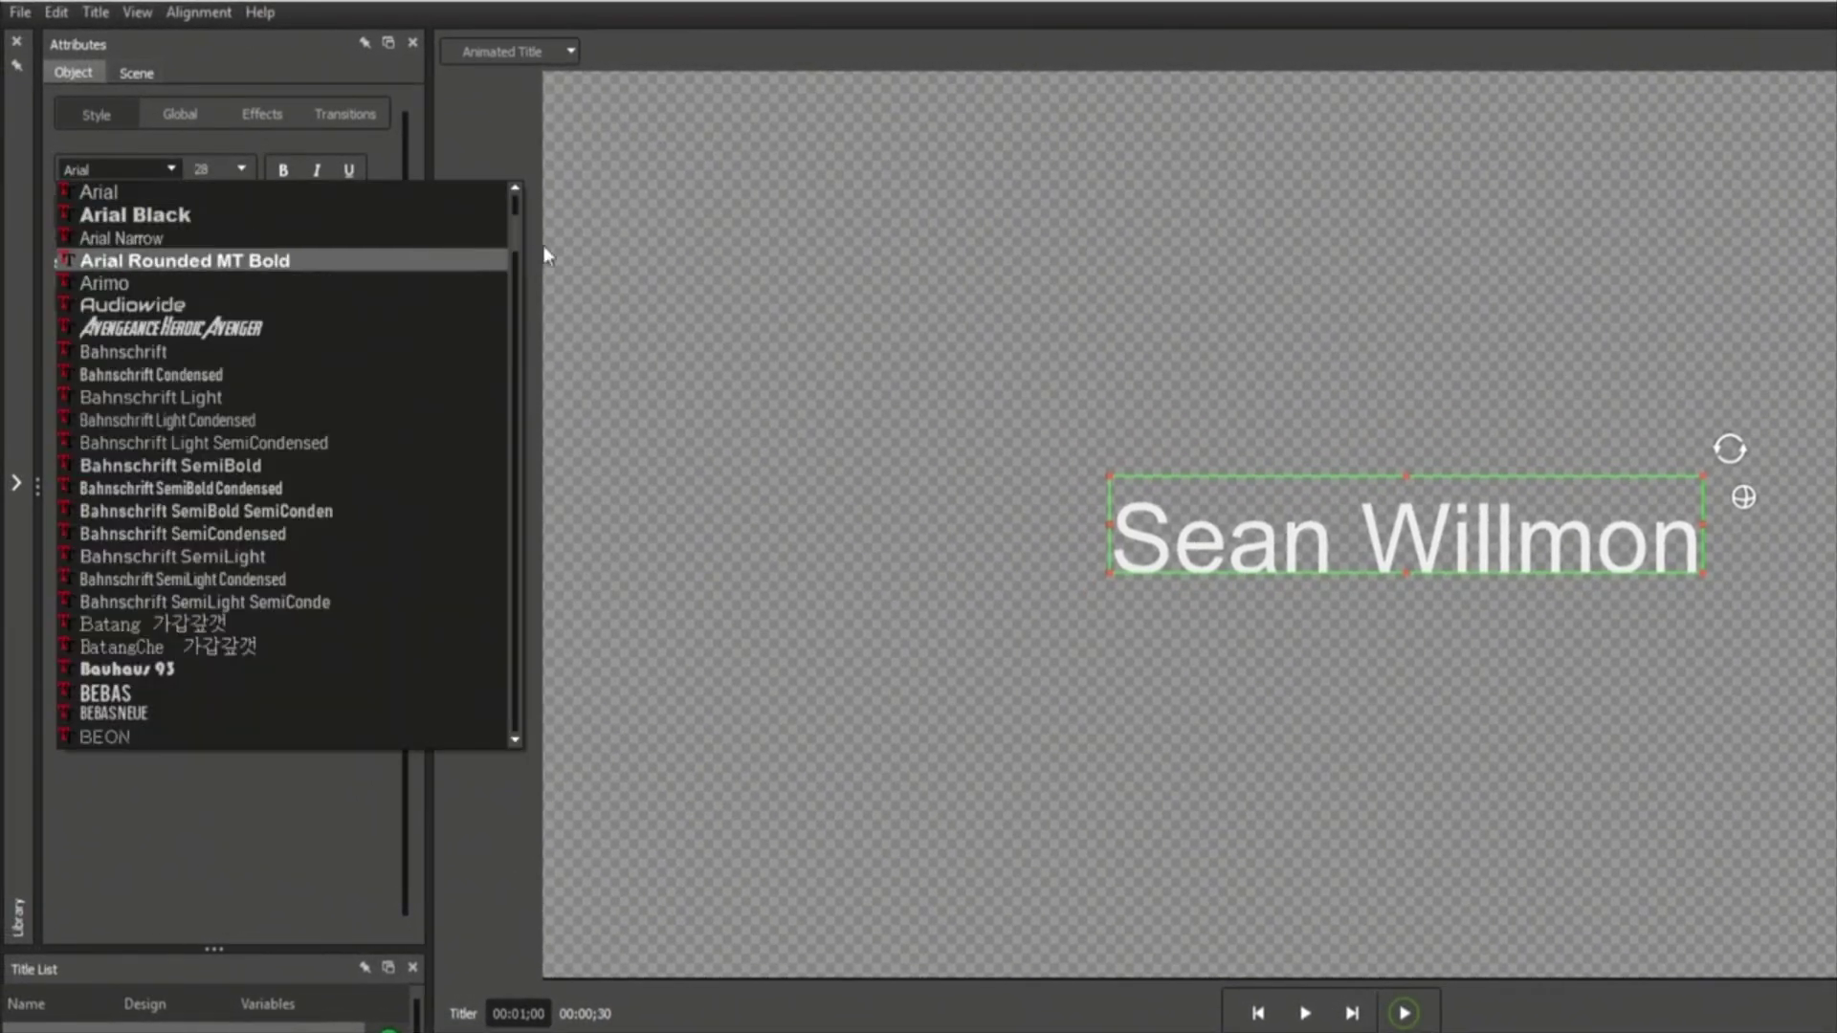
scroll(509, 356, "down", 15)
scroll(502, 403, "down", 4)
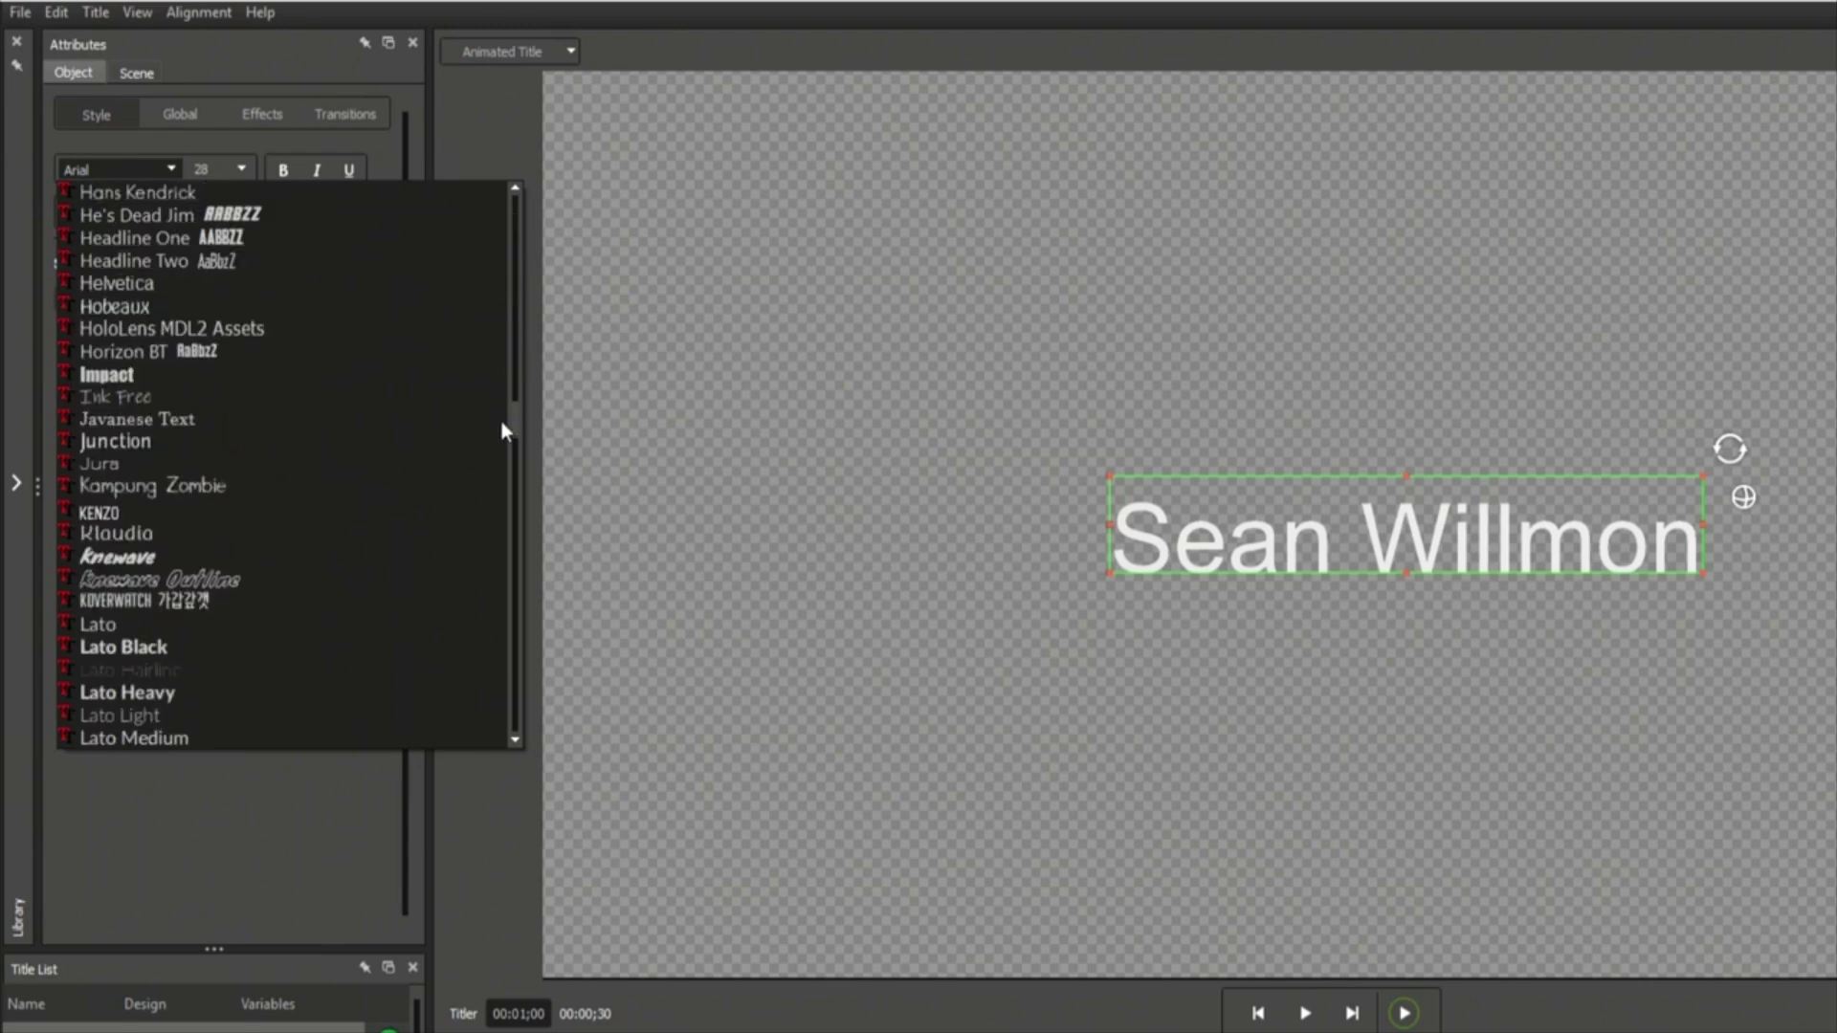
left_click(311, 512)
left_click(243, 172)
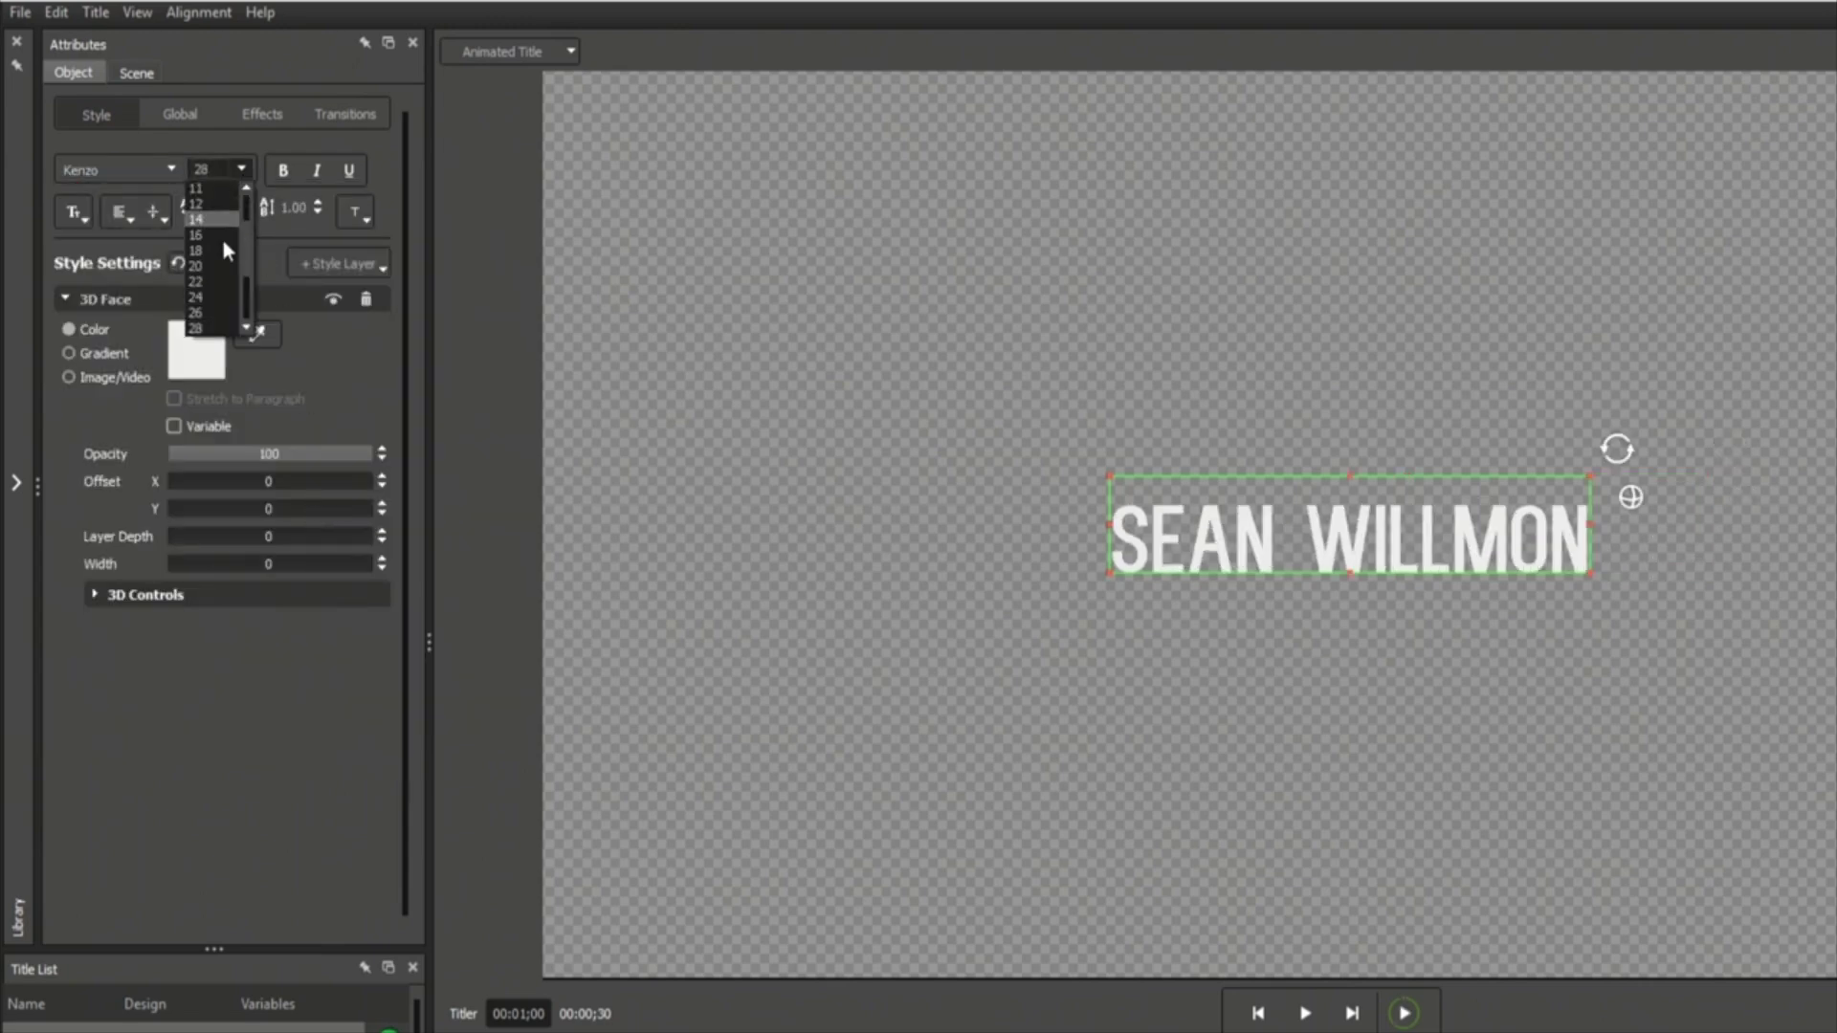
left_click(209, 286)
left_click(128, 214)
left_click(140, 318)
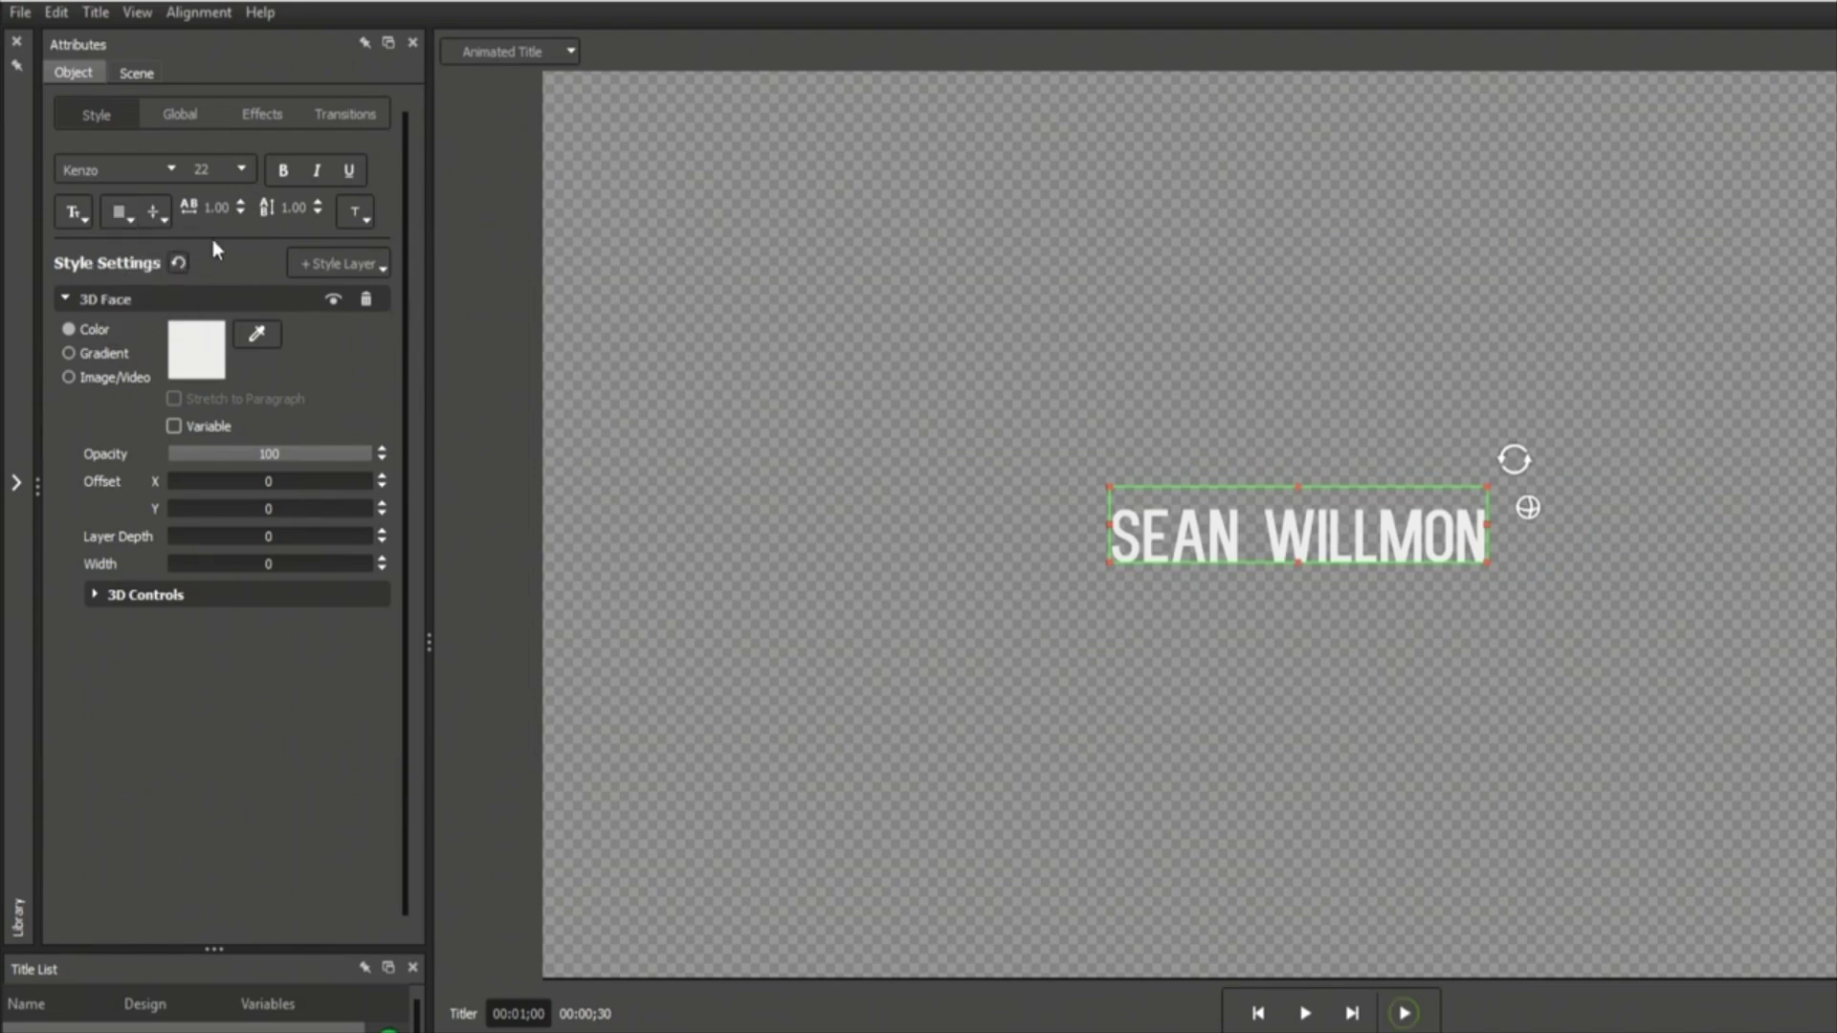
left_click(317, 202)
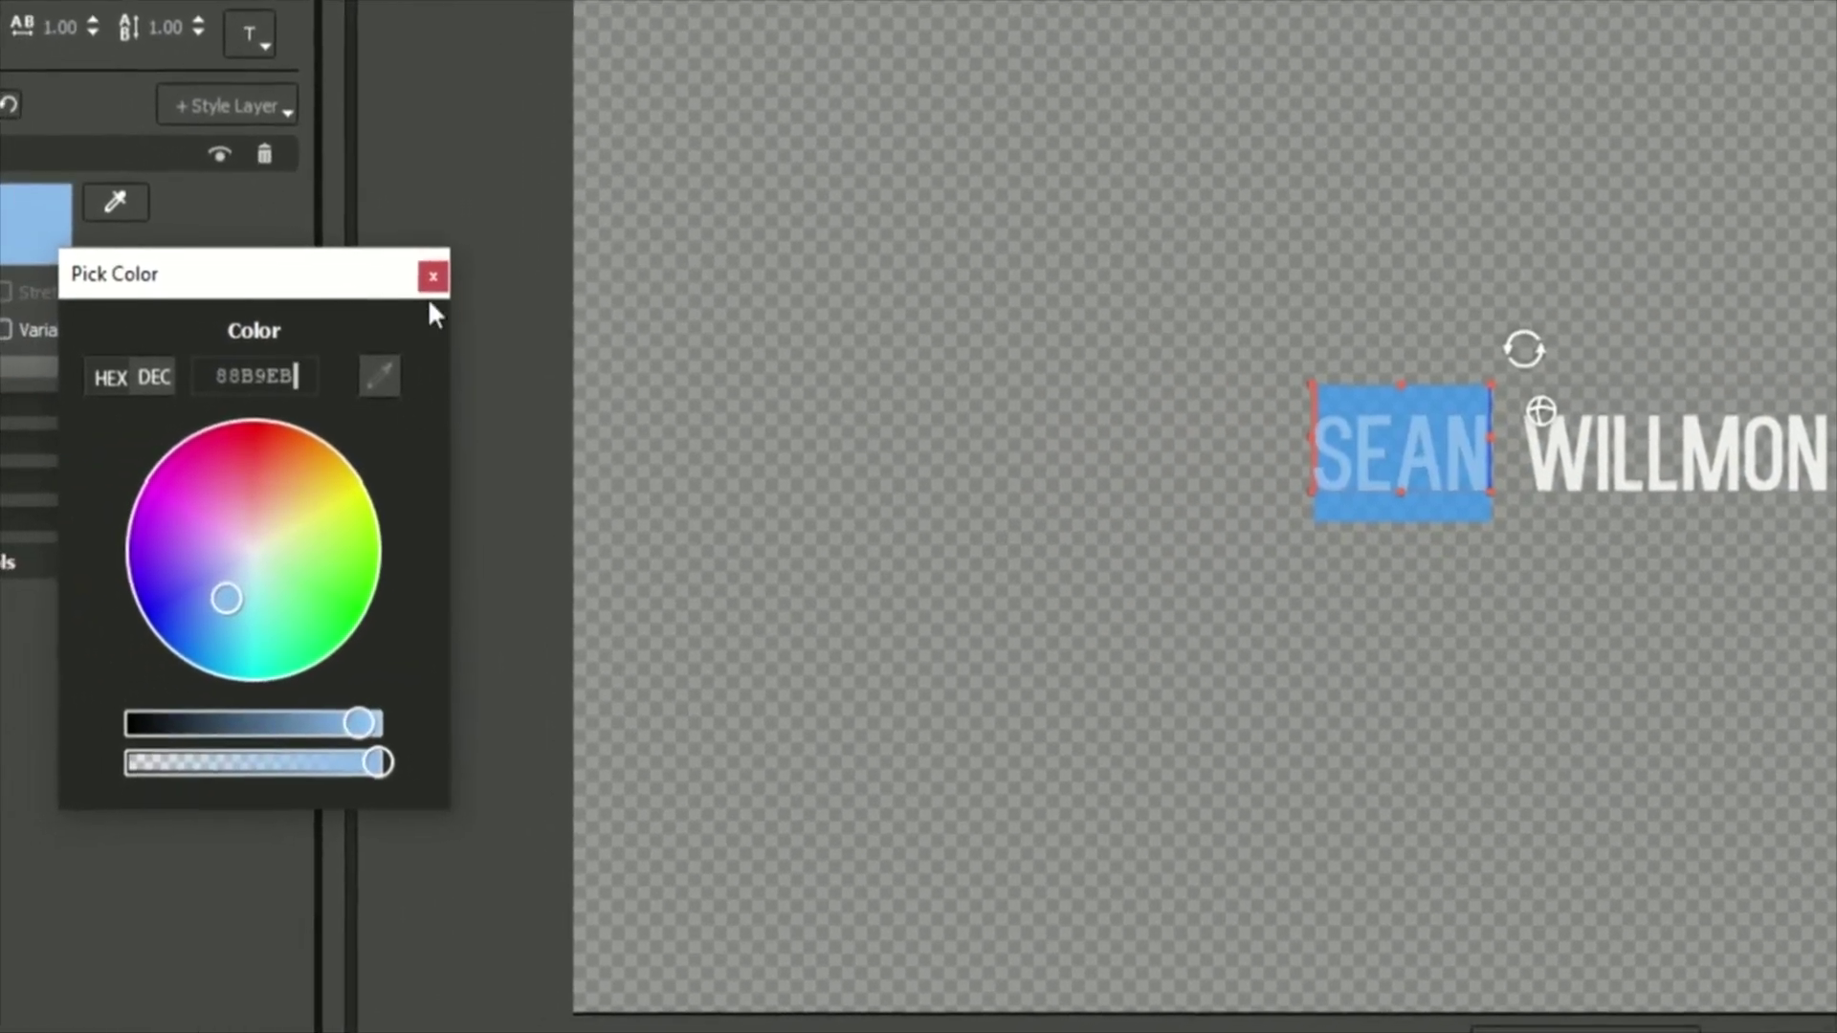
Finish colouring the first name blue, select the surname, and enable Style Break.
left_click(432, 277)
double_click(1674, 455)
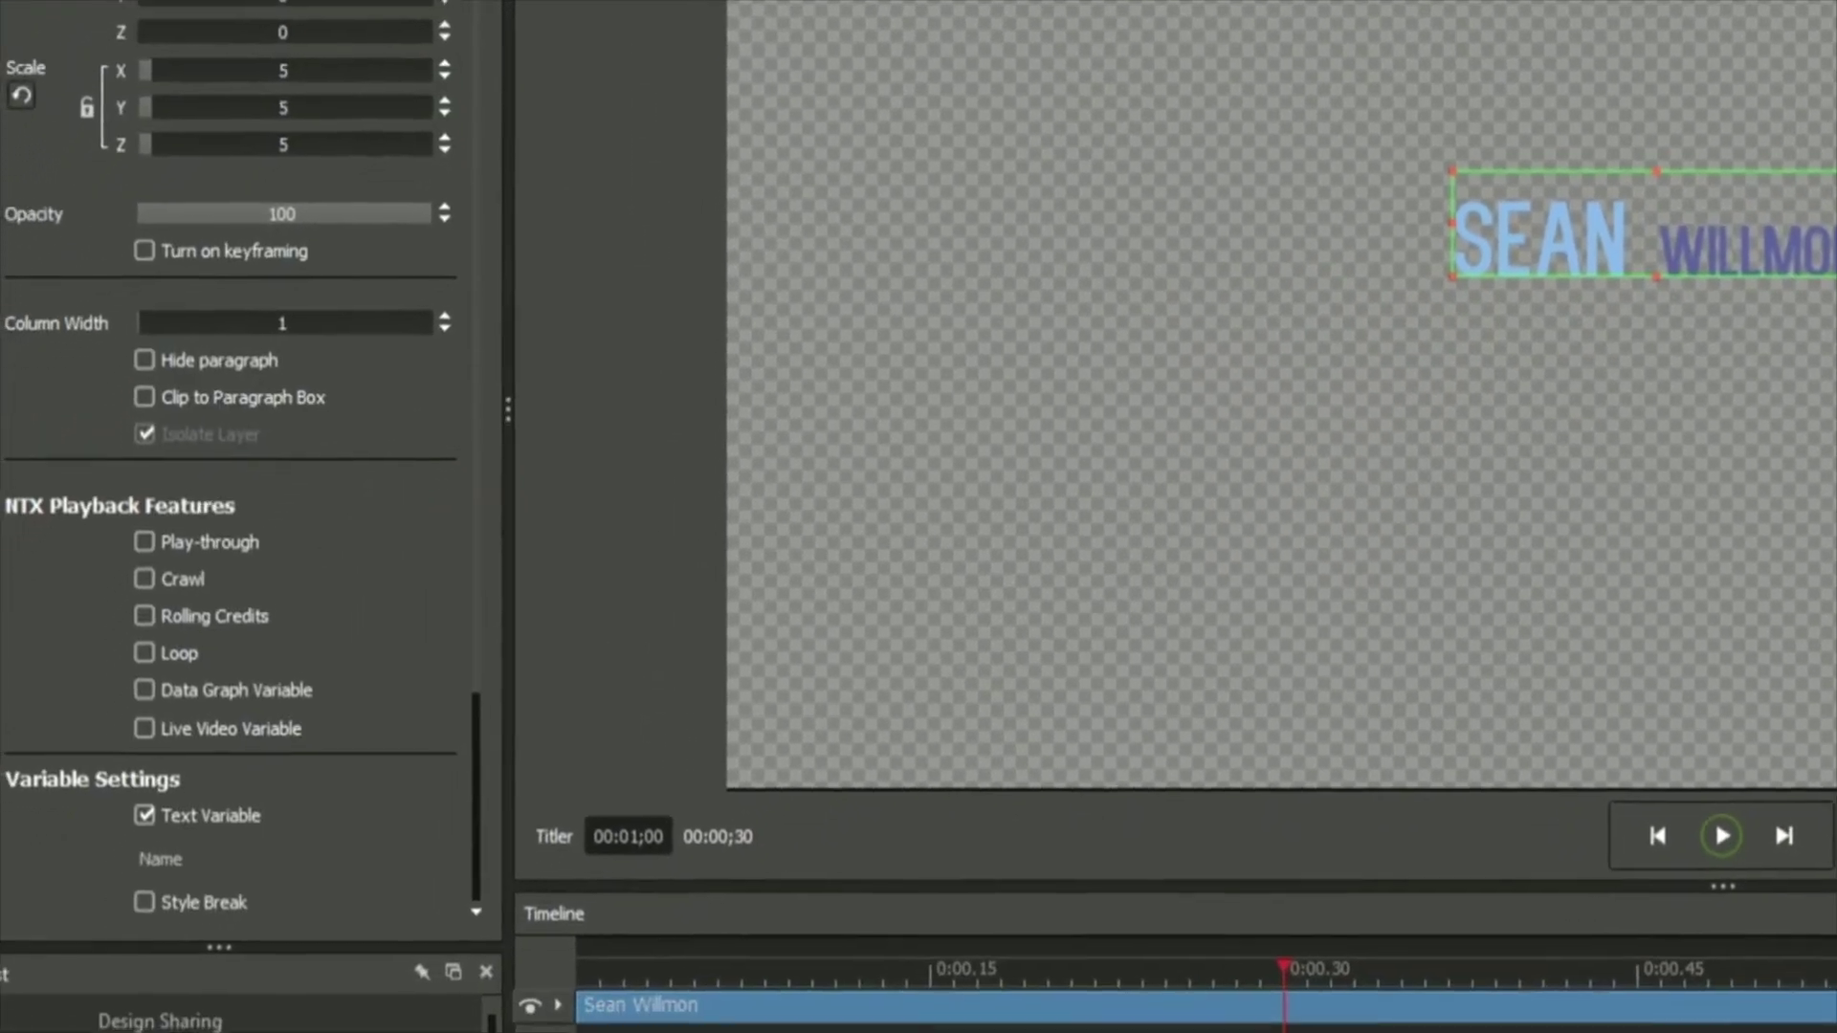
scroll(180, 165, "down", 3)
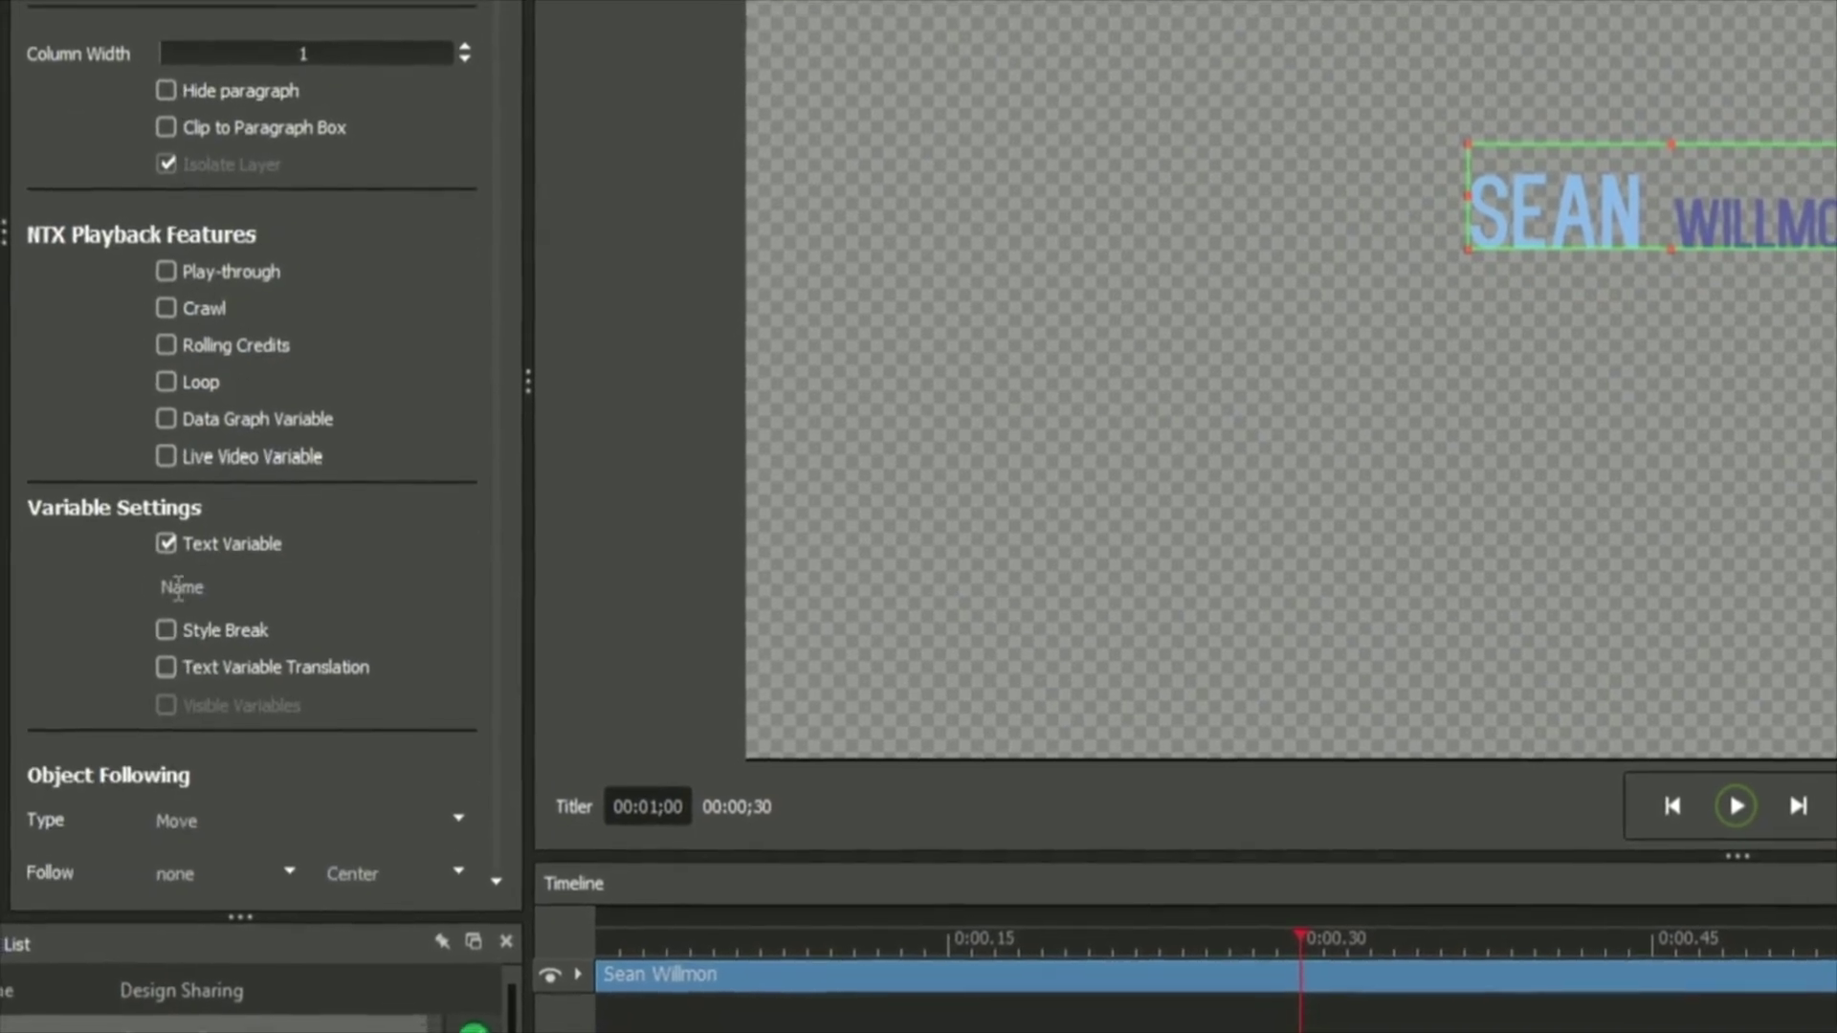
left_click(138, 656)
Replace the variable text with a test name to check the two-tone styling.
key("ctrl+a")
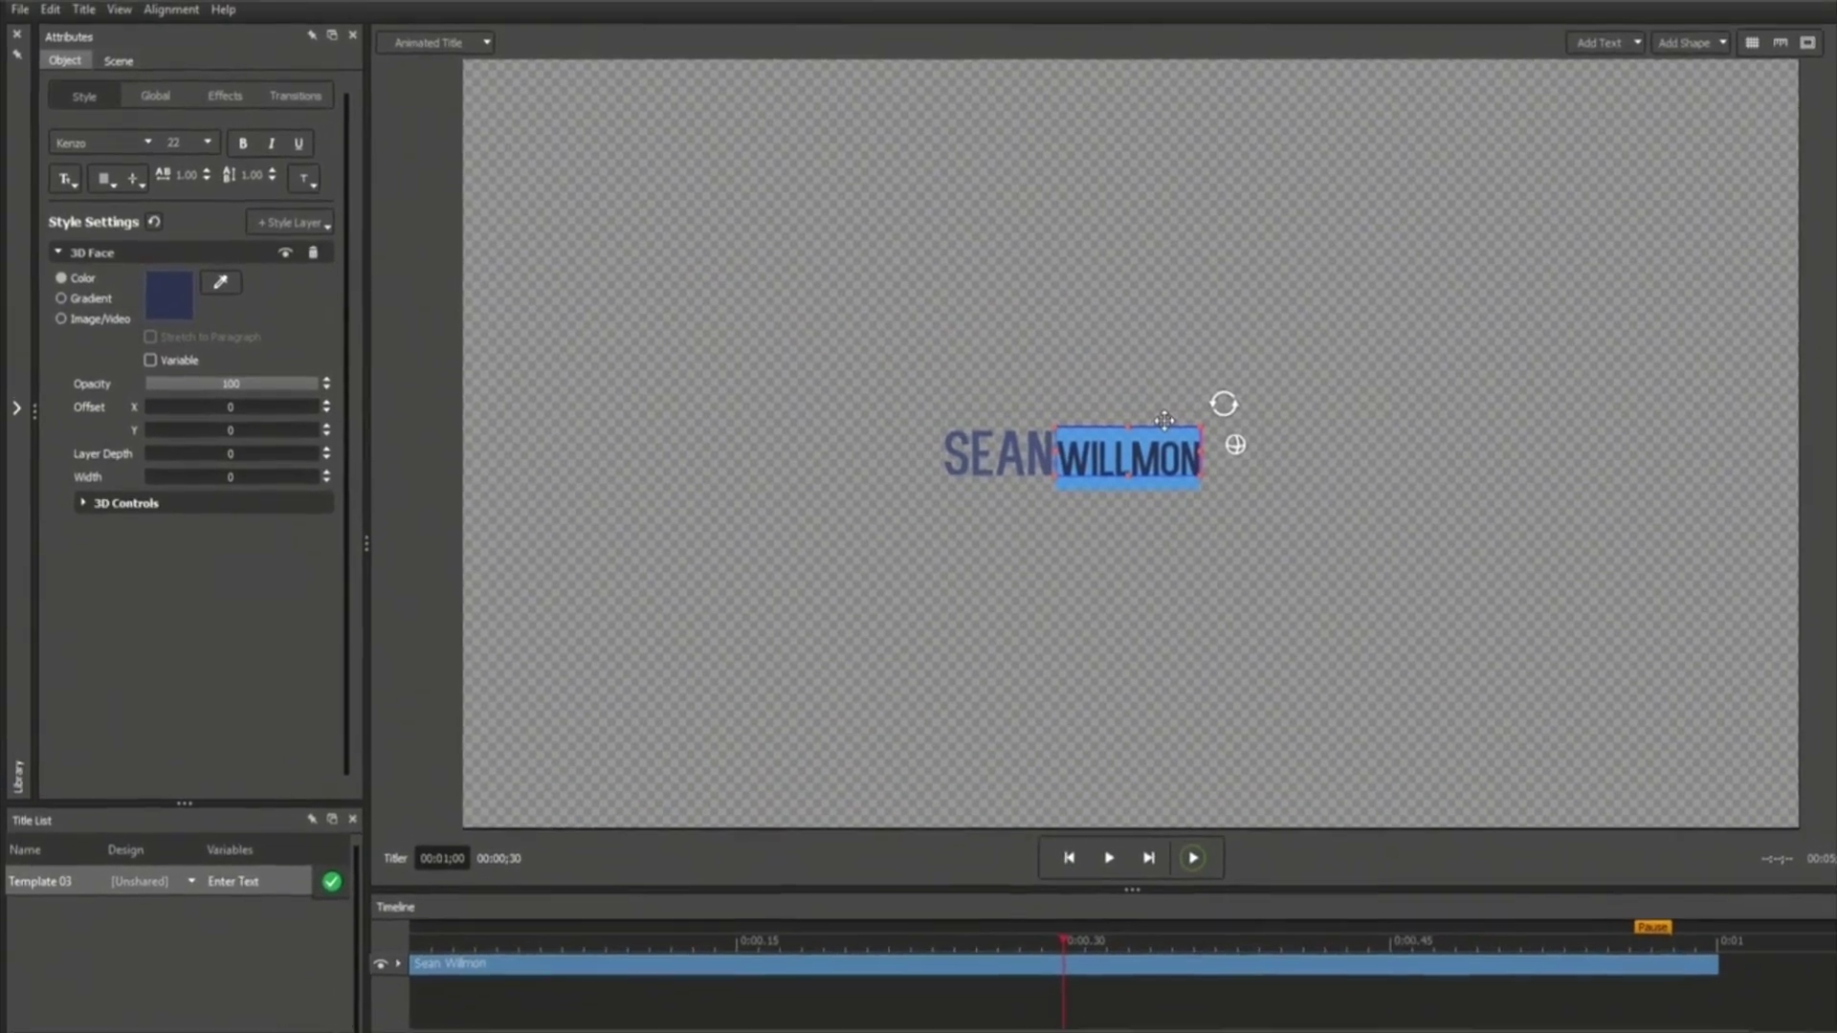
key("Escape")
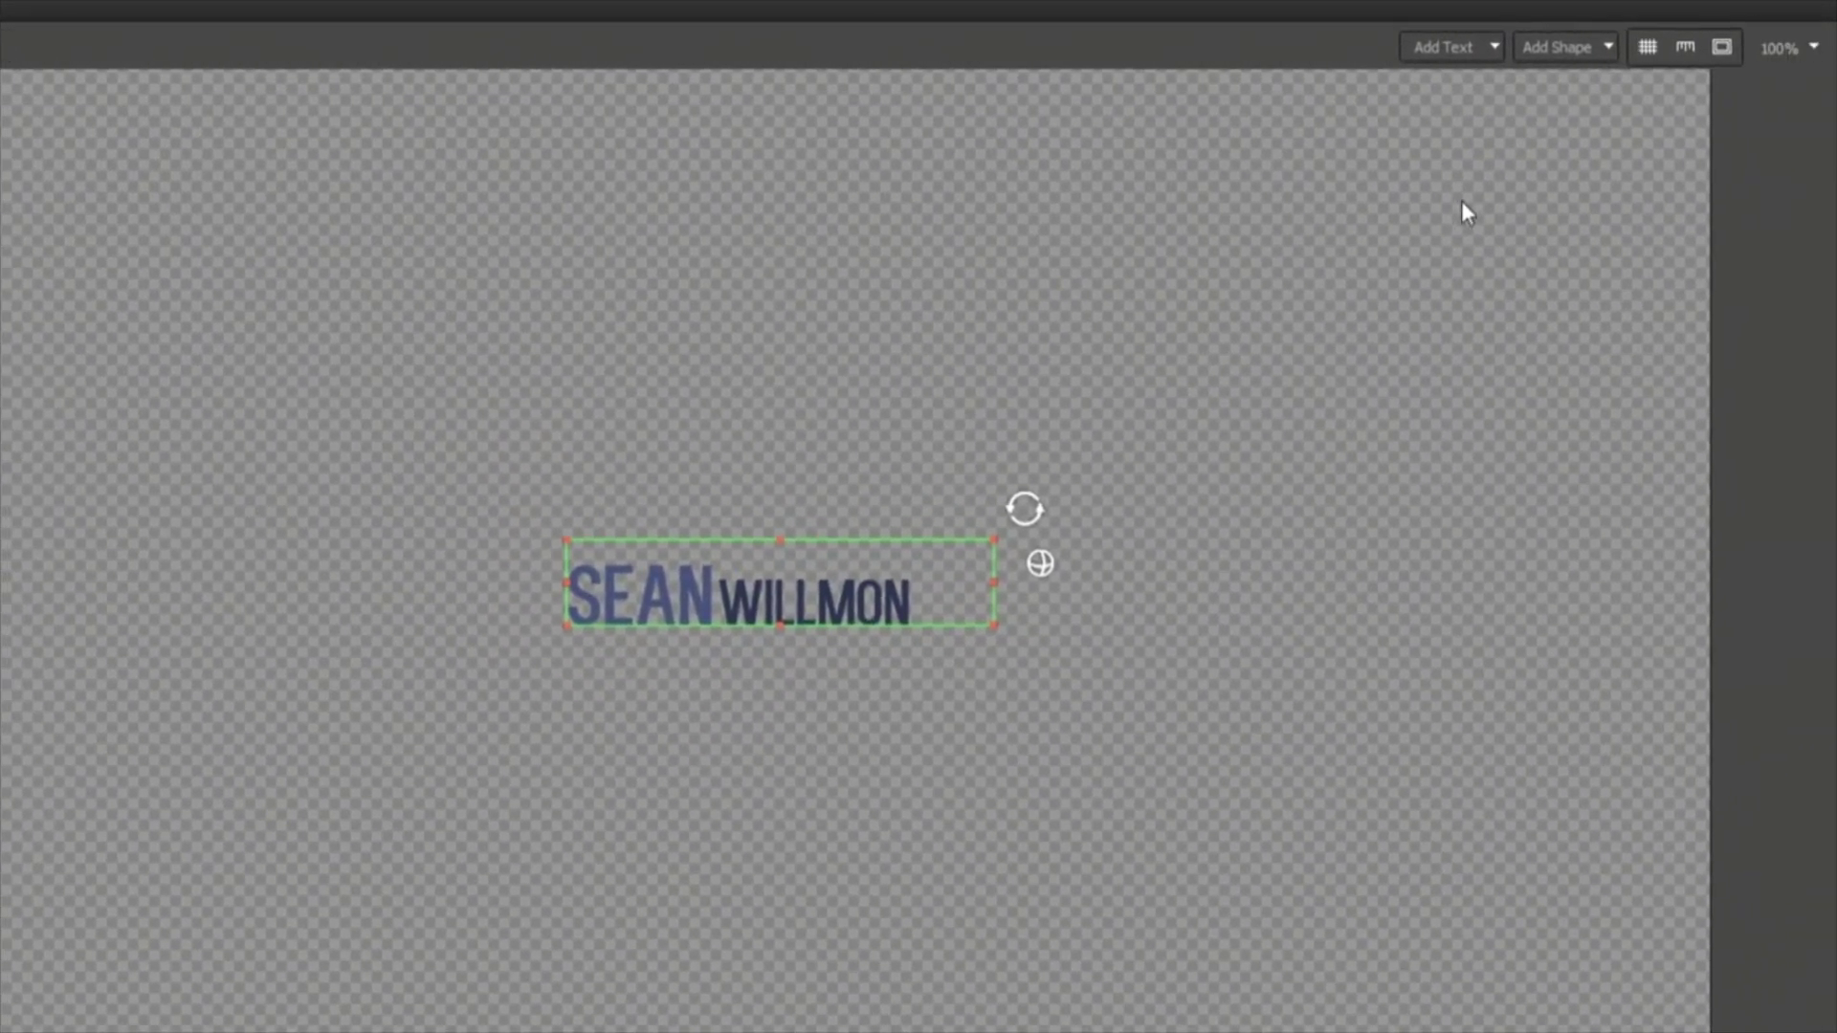
Add a white rectangle and stretch it into a wide bar over the name.
left_click(1578, 44)
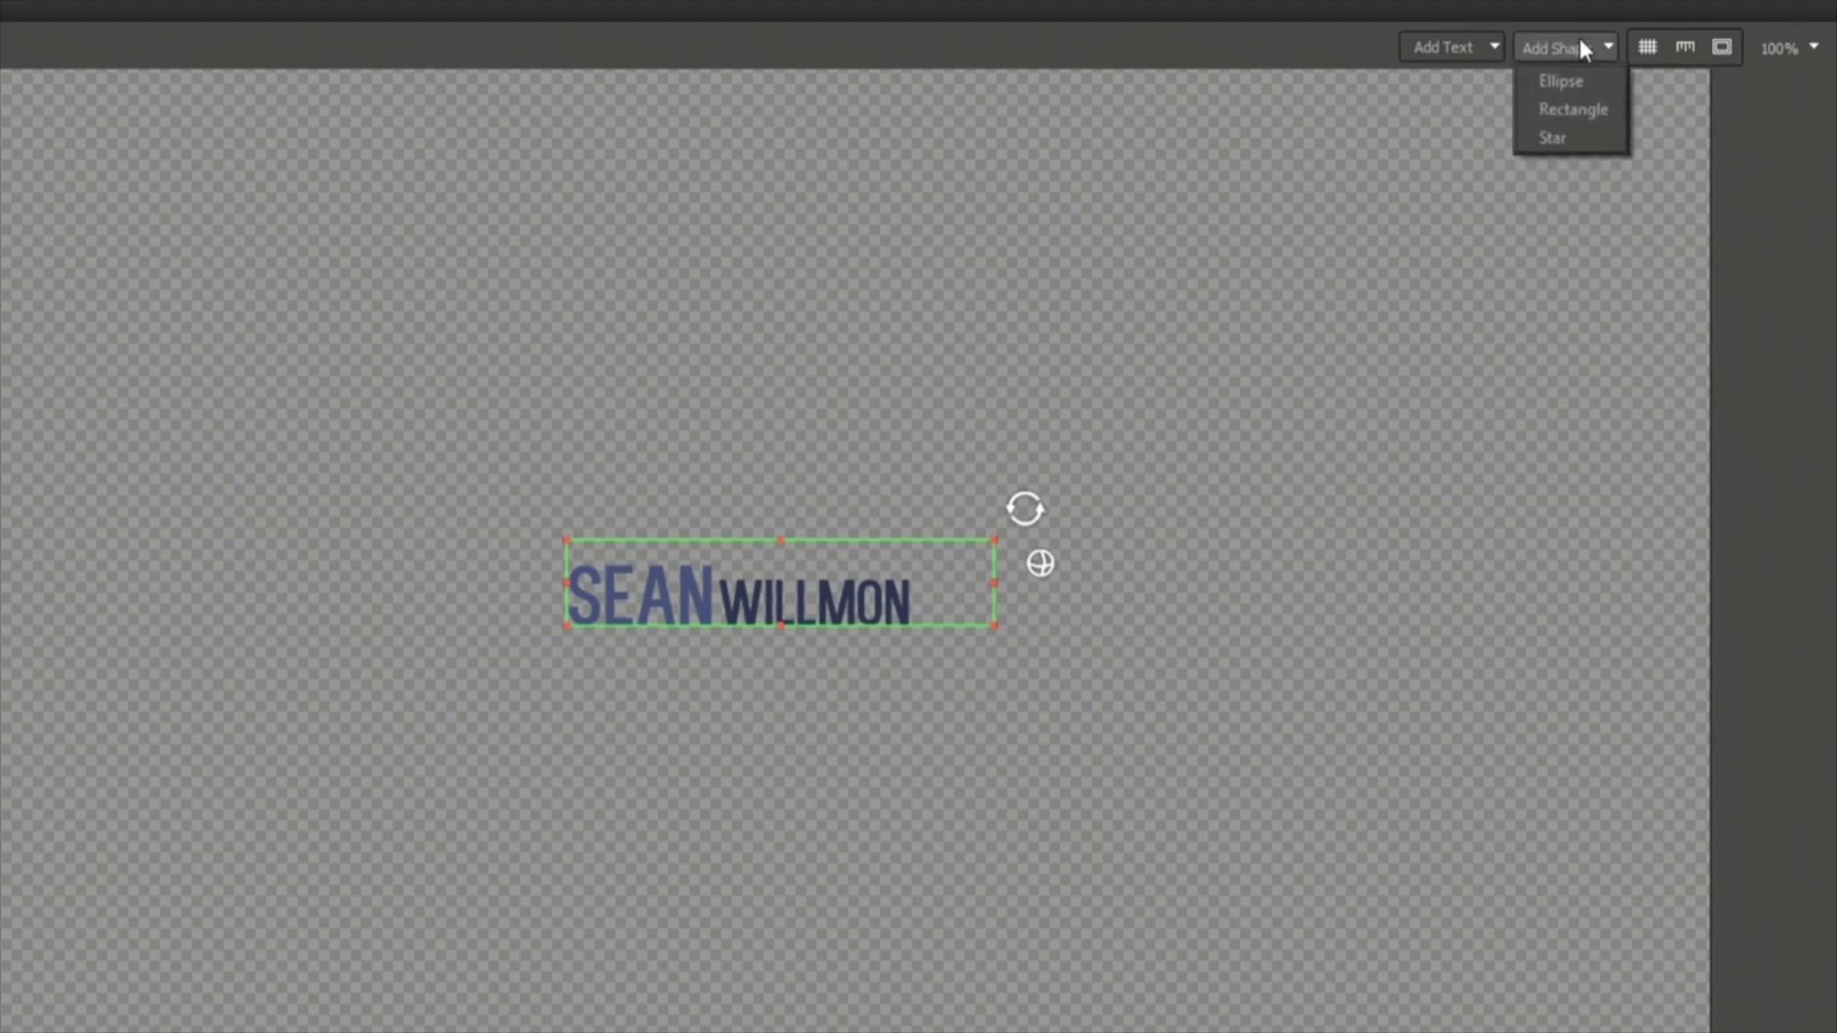
left_click(1569, 109)
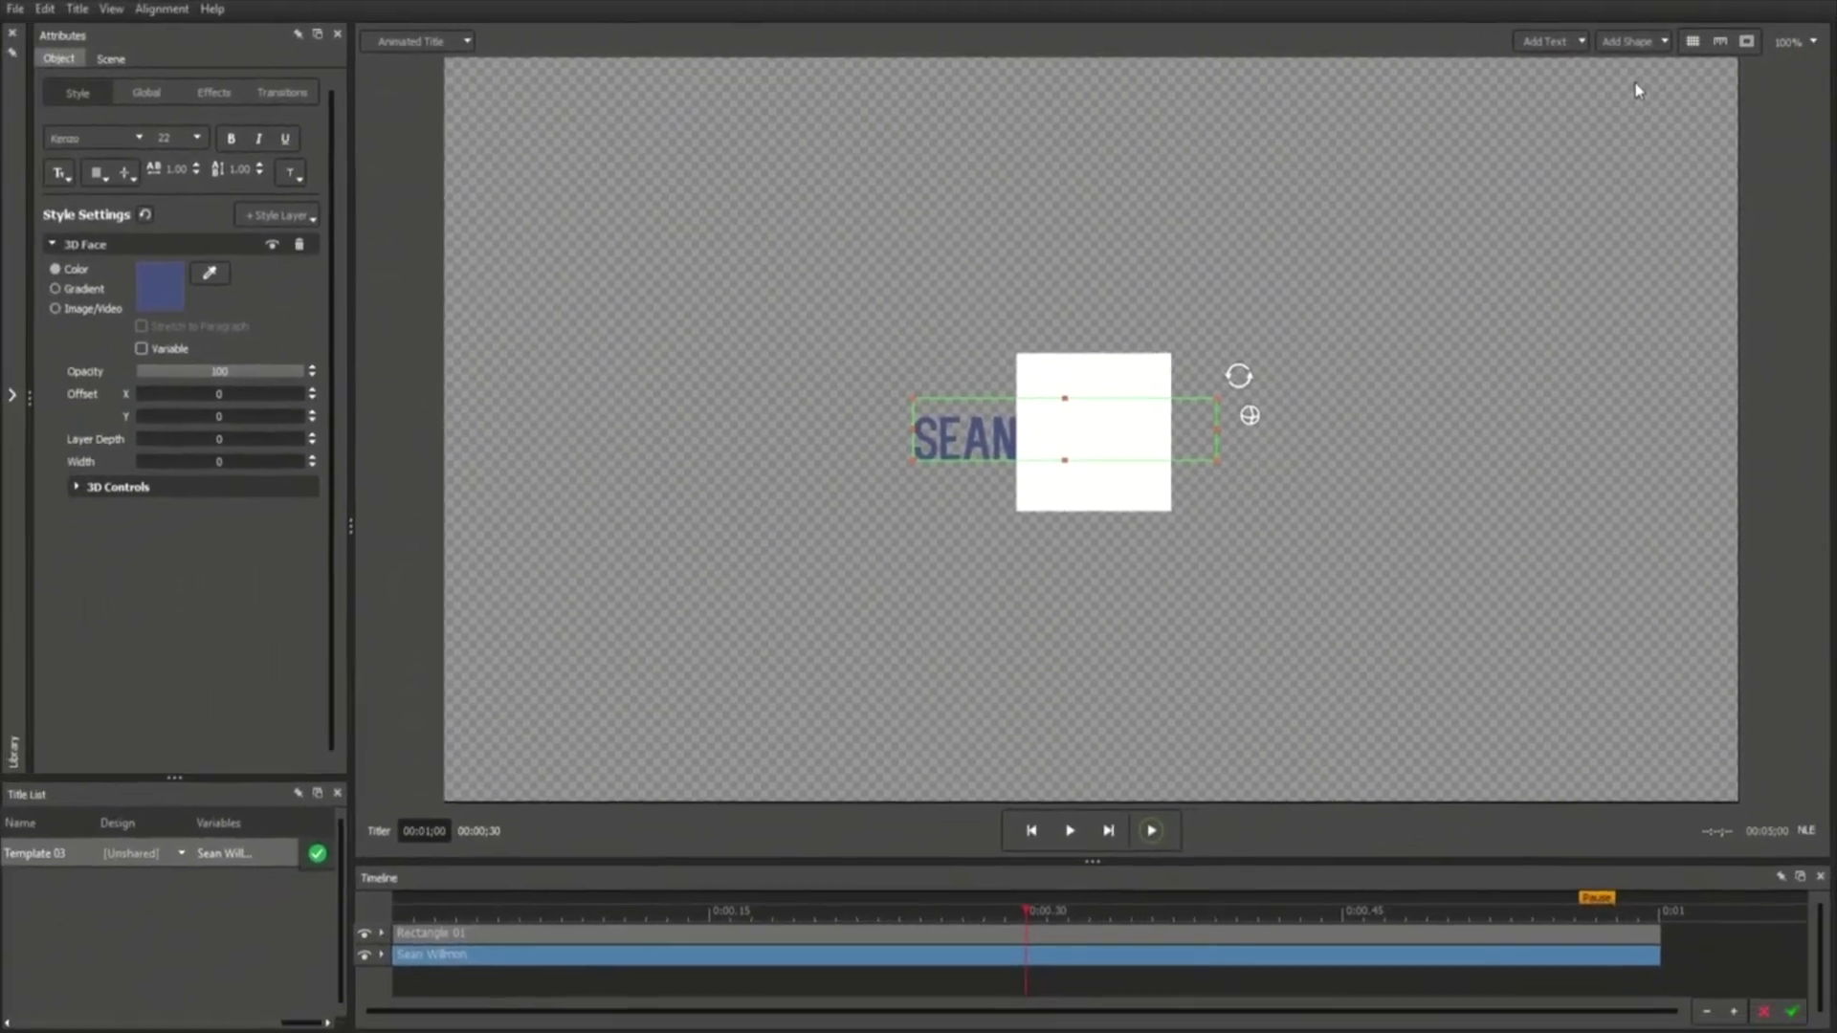
left_click(1085, 376)
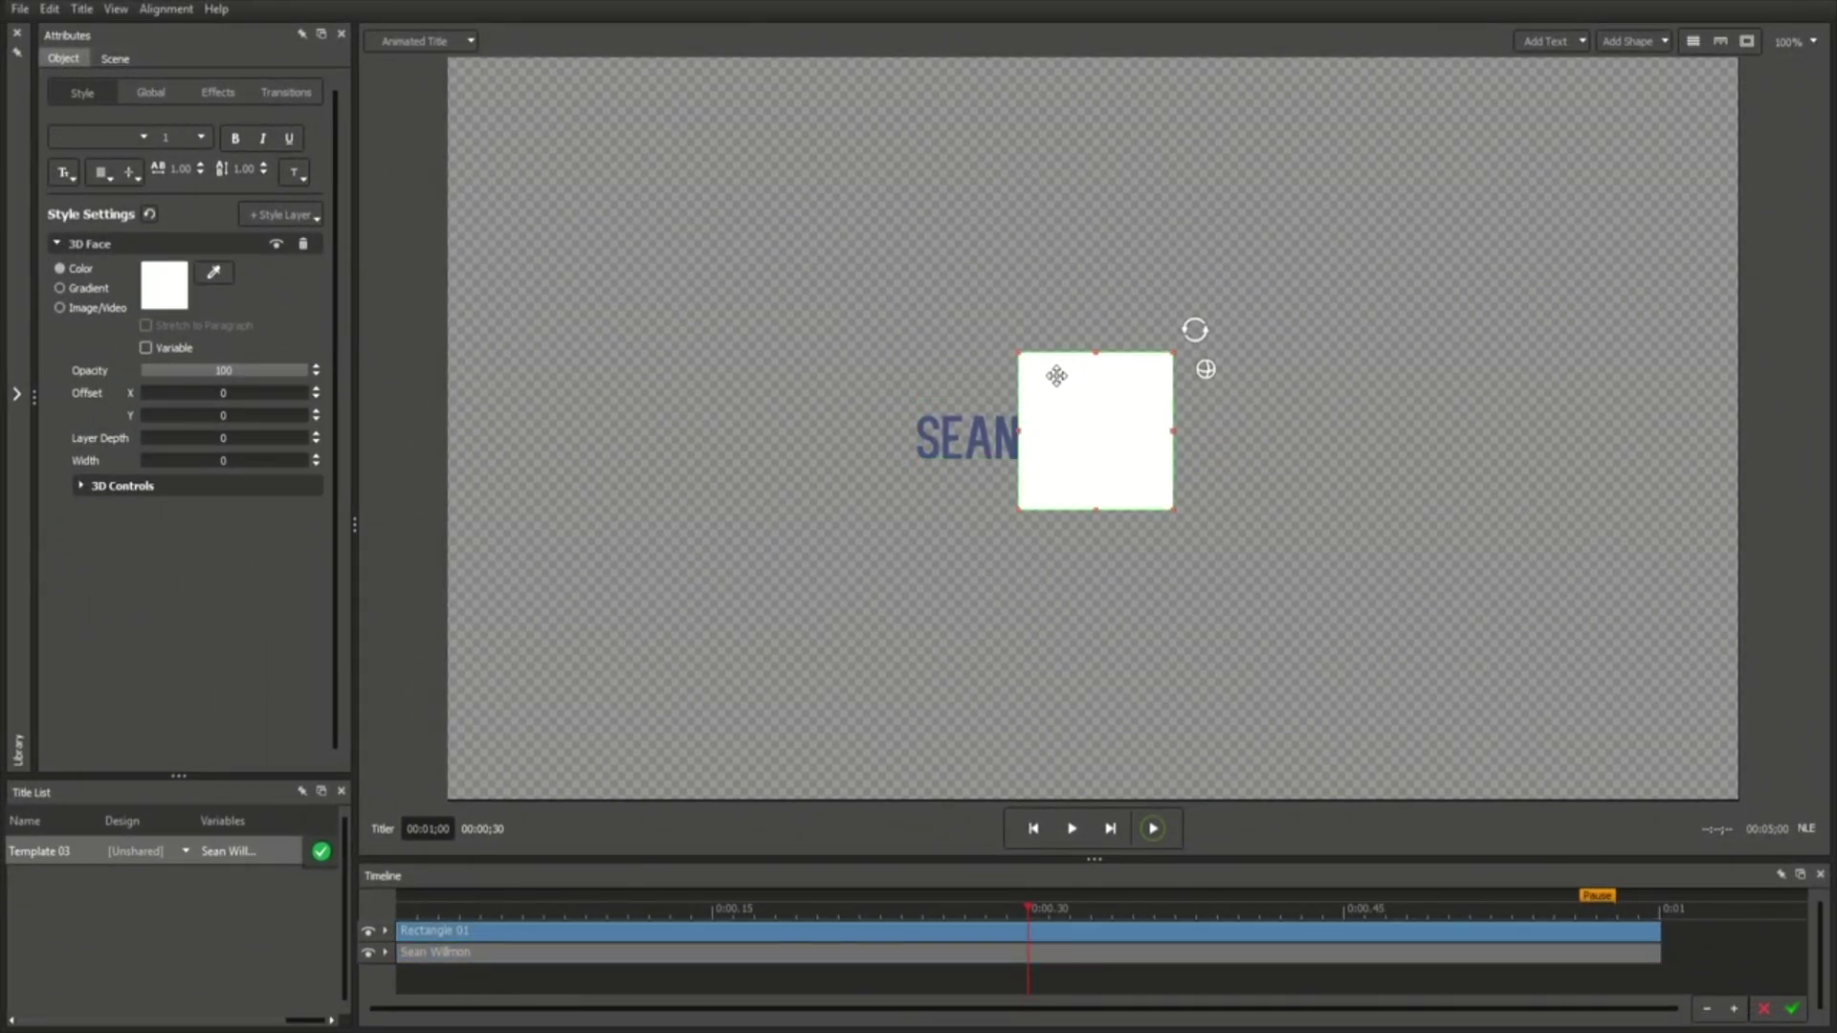
left_click_drag(1056, 376, 948, 422)
left_click_drag(1060, 550, 1168, 466)
Duplicate the bar below, colour it light grey, and shrink it into a thin strip.
left_click_drag(1023, 422, 1034, 491)
left_click(170, 299)
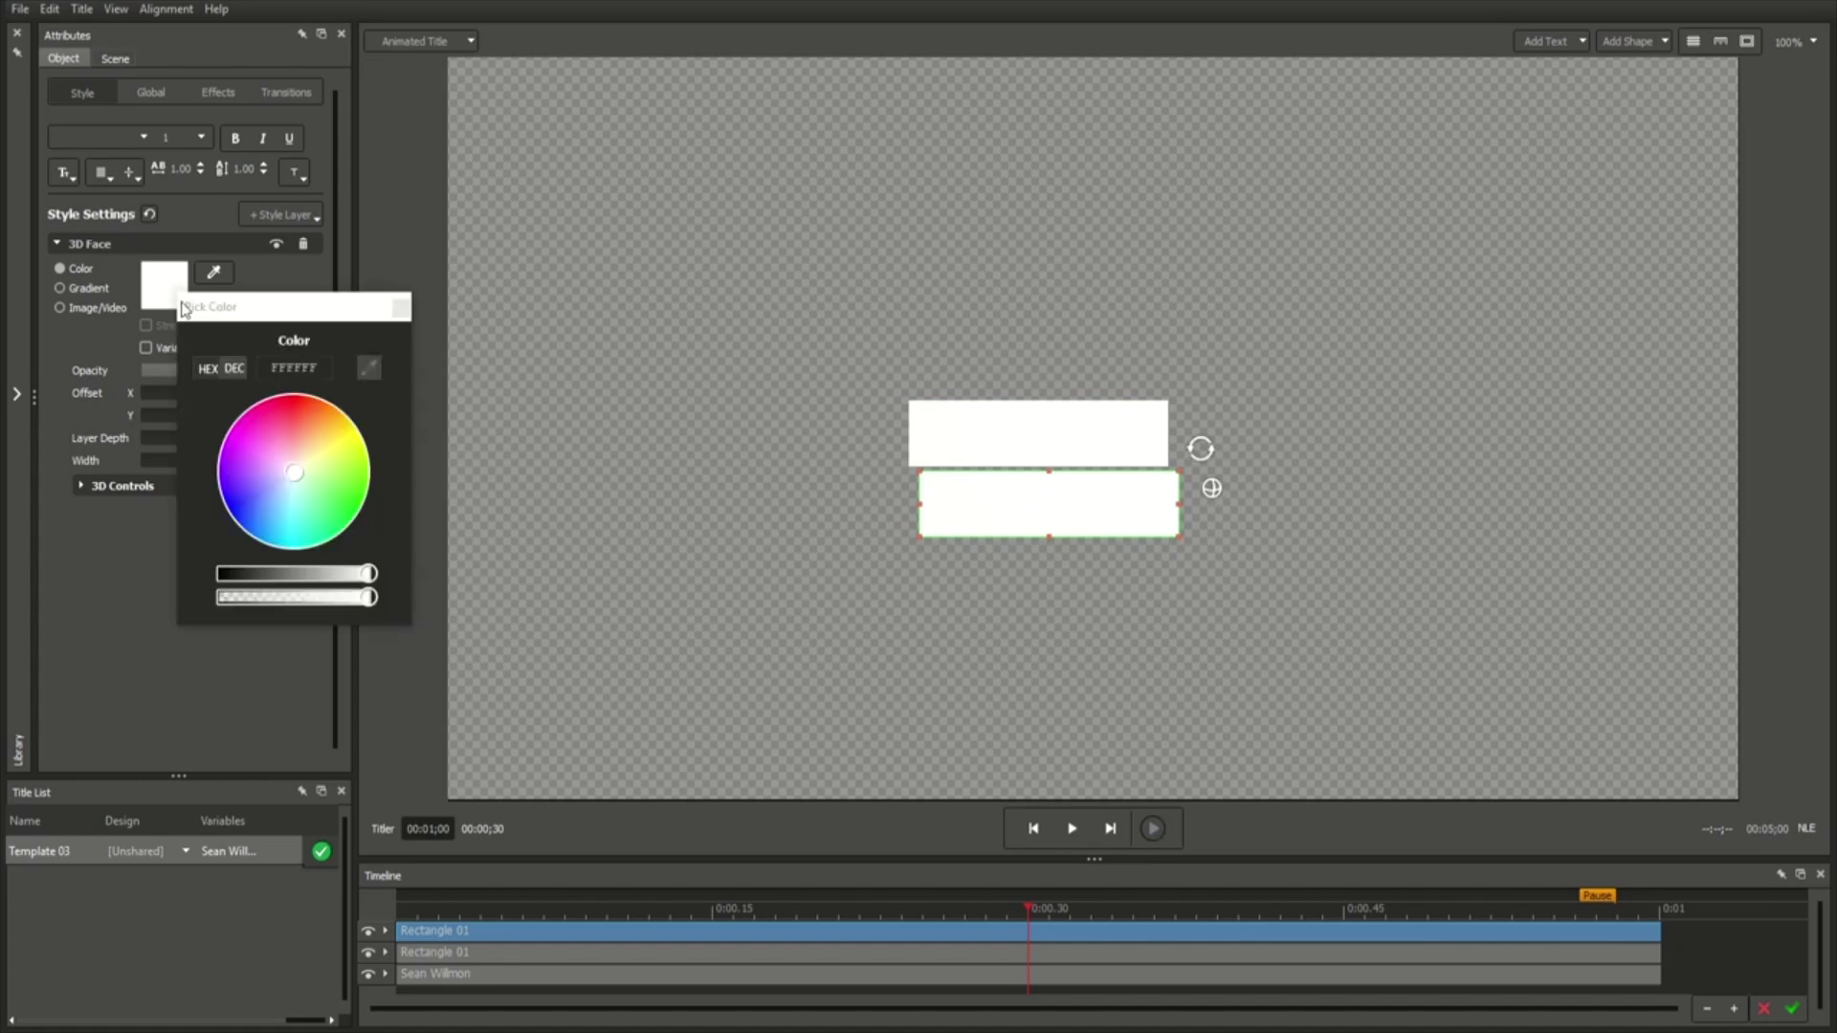
left_click_drag(368, 573, 330, 573)
left_click(399, 306)
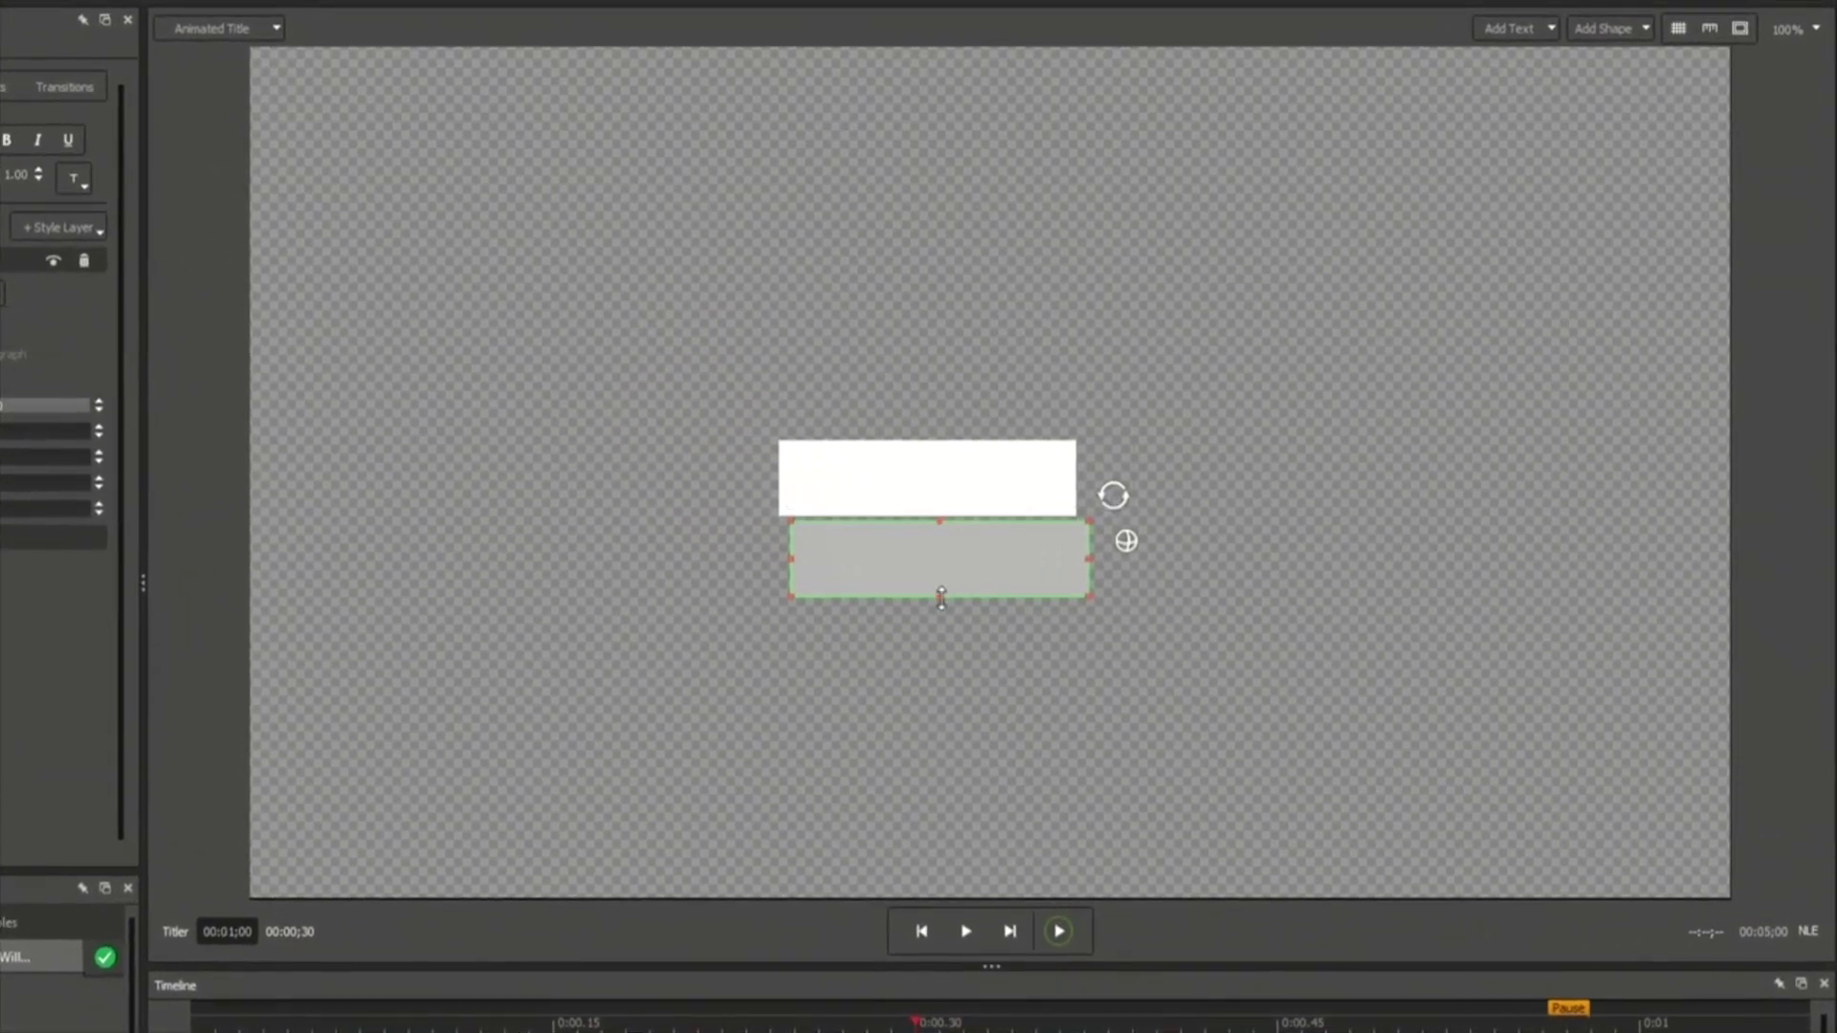
left_click_drag(942, 598, 759, 578)
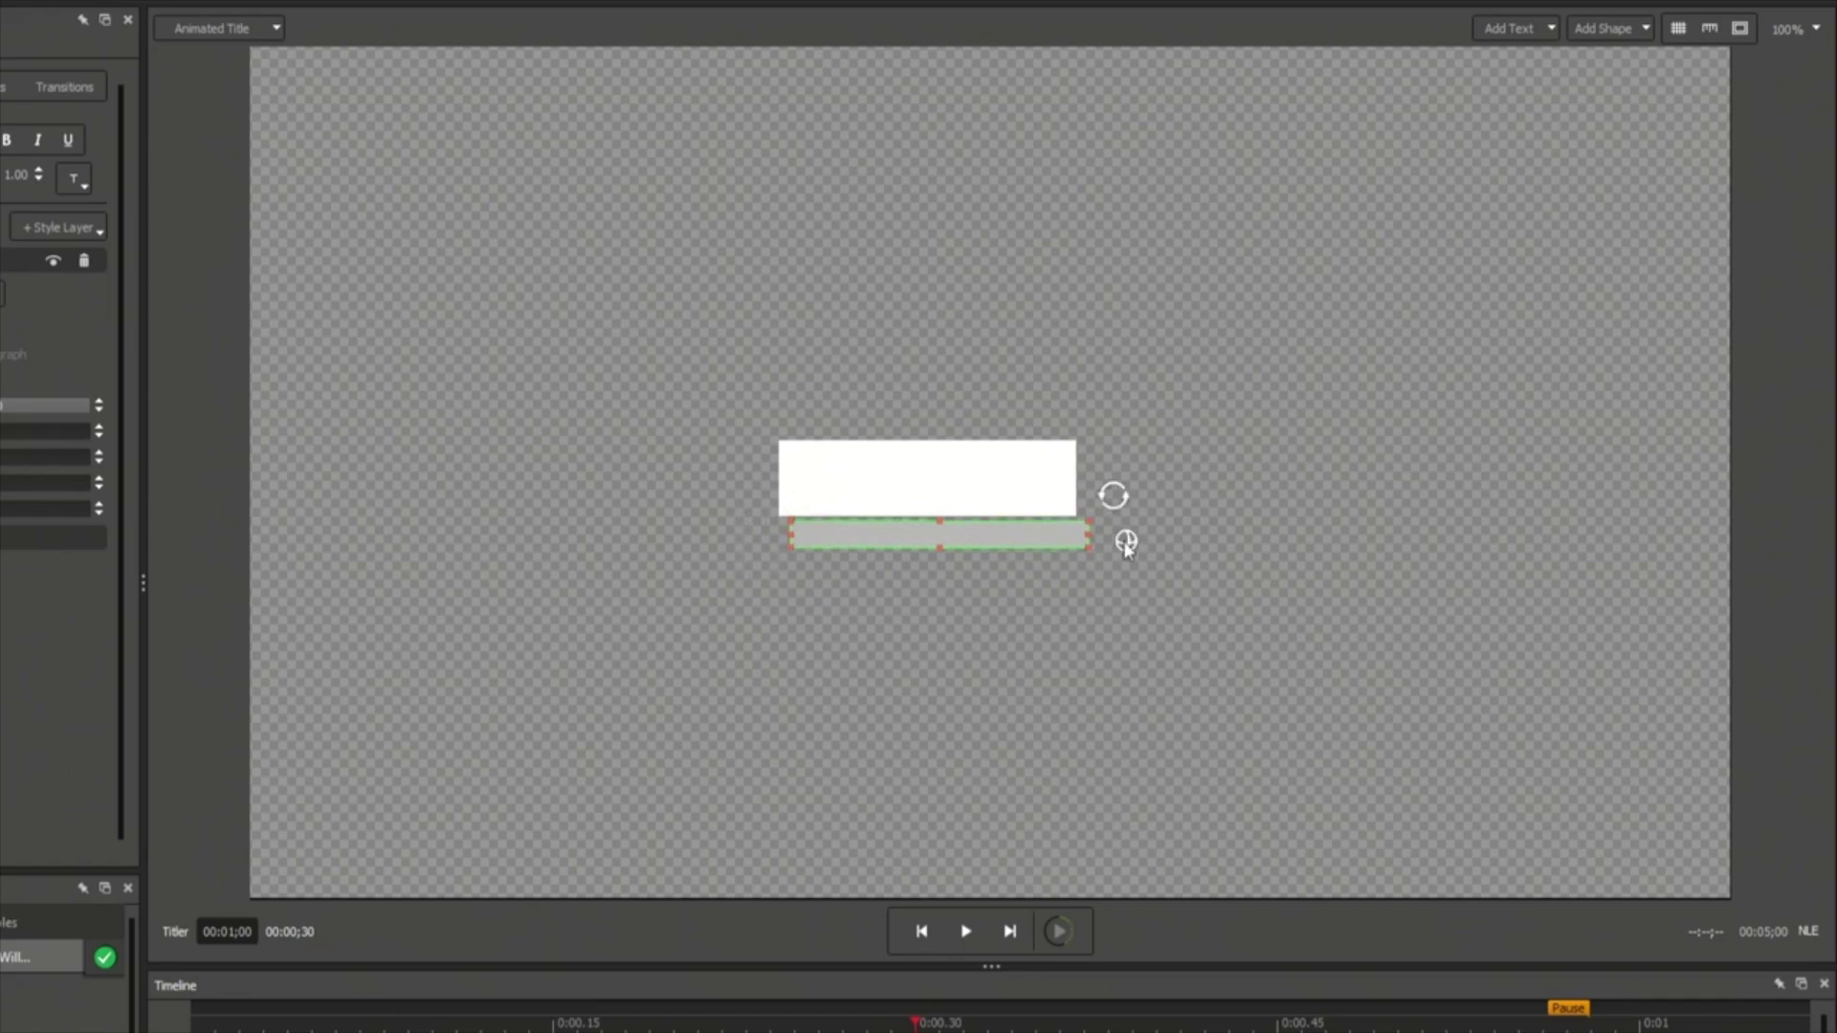
left_click_drag(1126, 545, 647, 439)
Select both bars and align their left edges with Align Lefts.
left_click(1143, 636)
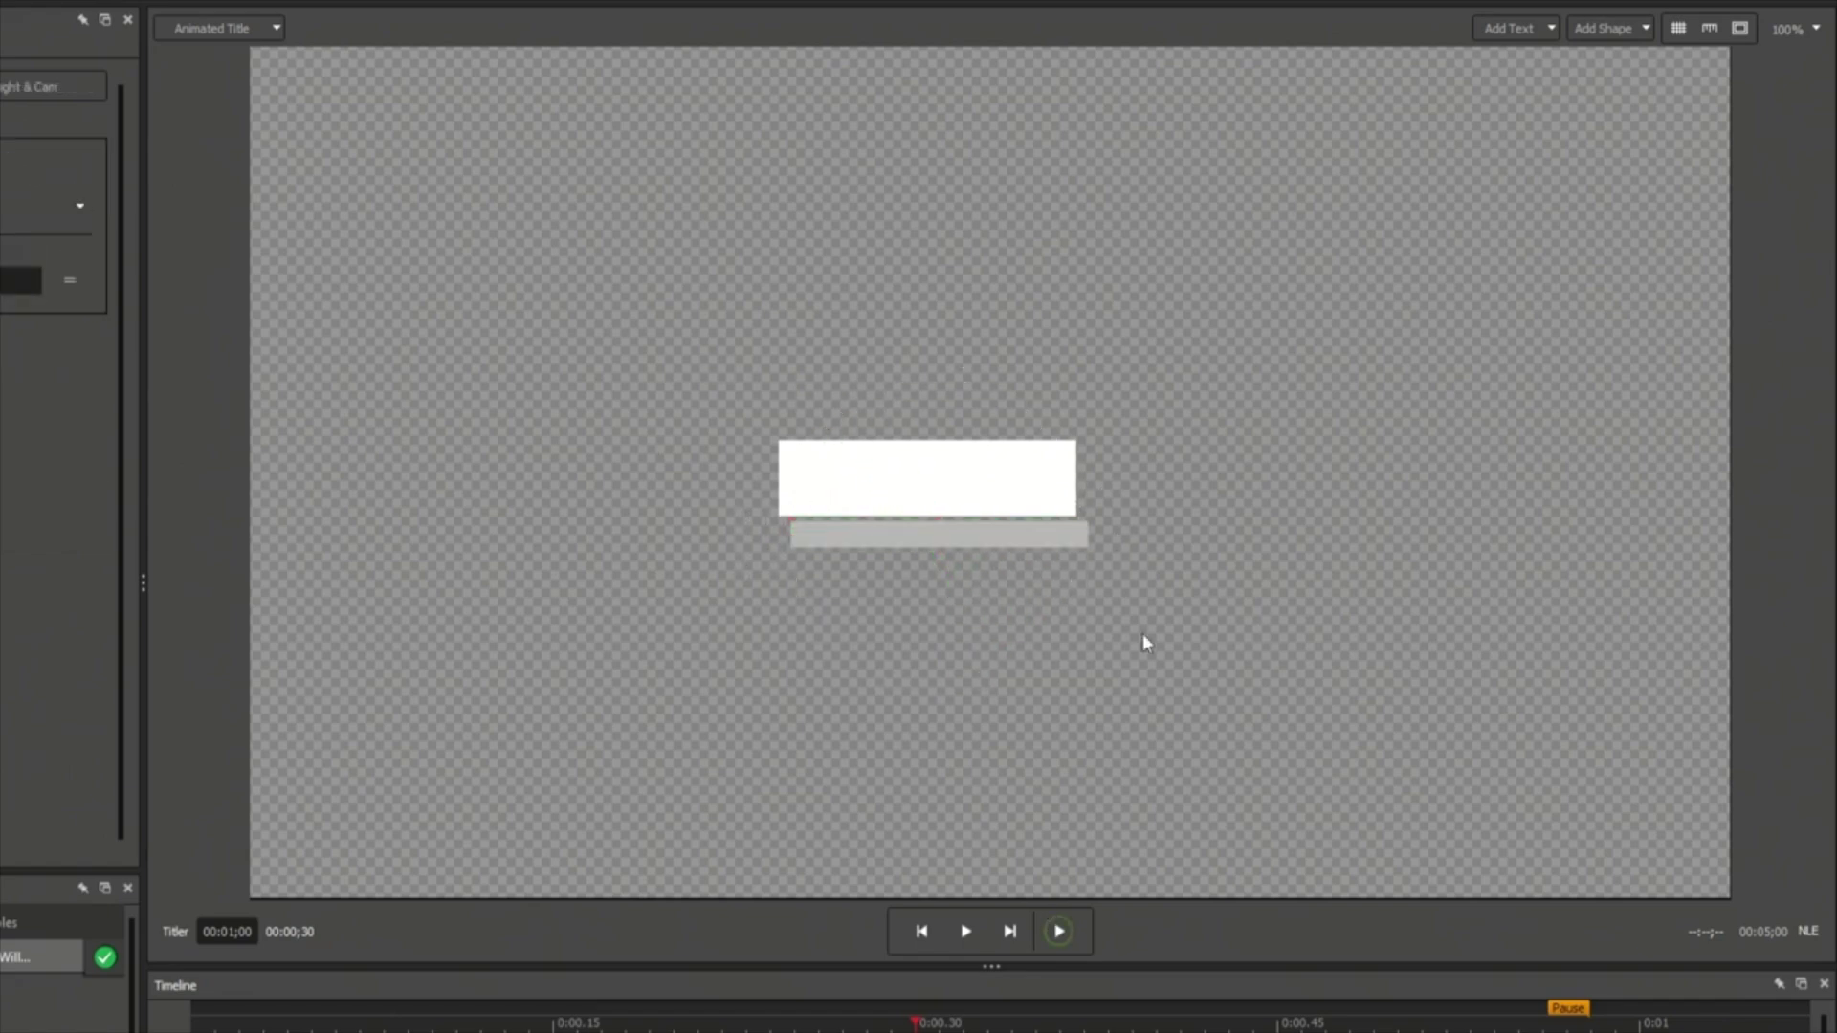
left_click_drag(1148, 615, 1067, 514)
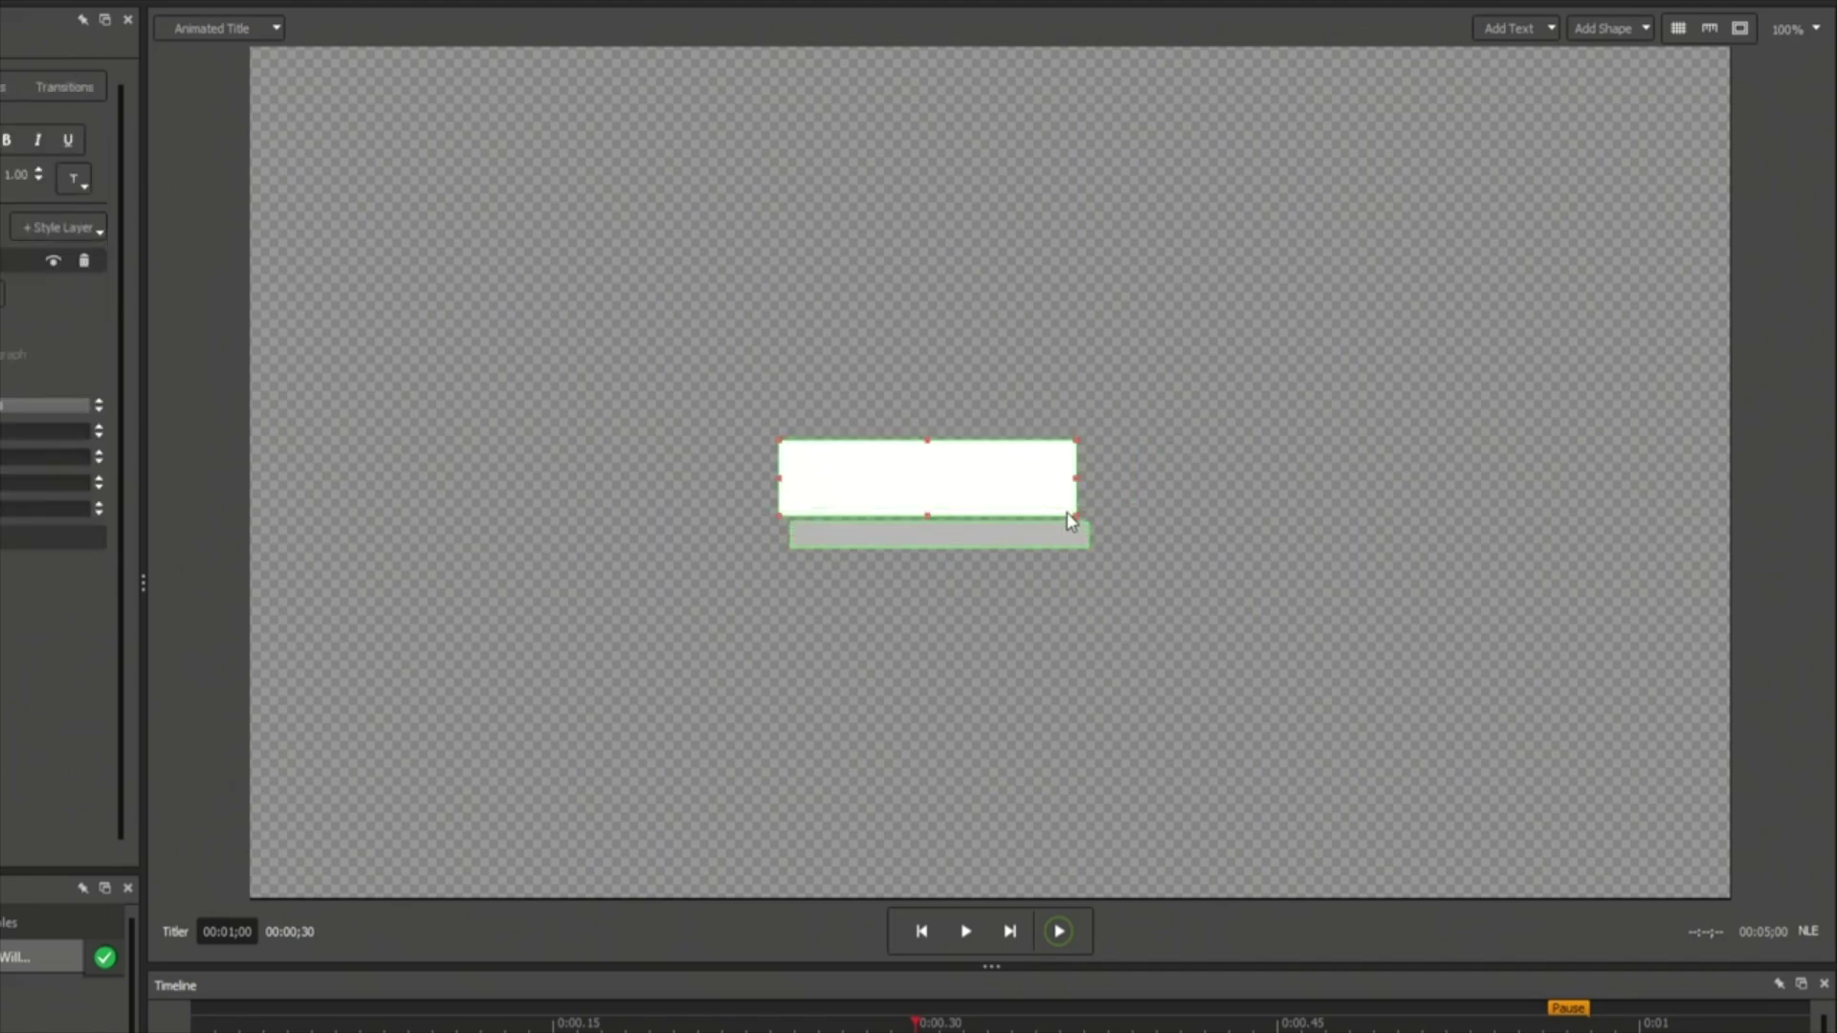
right_click(1069, 520)
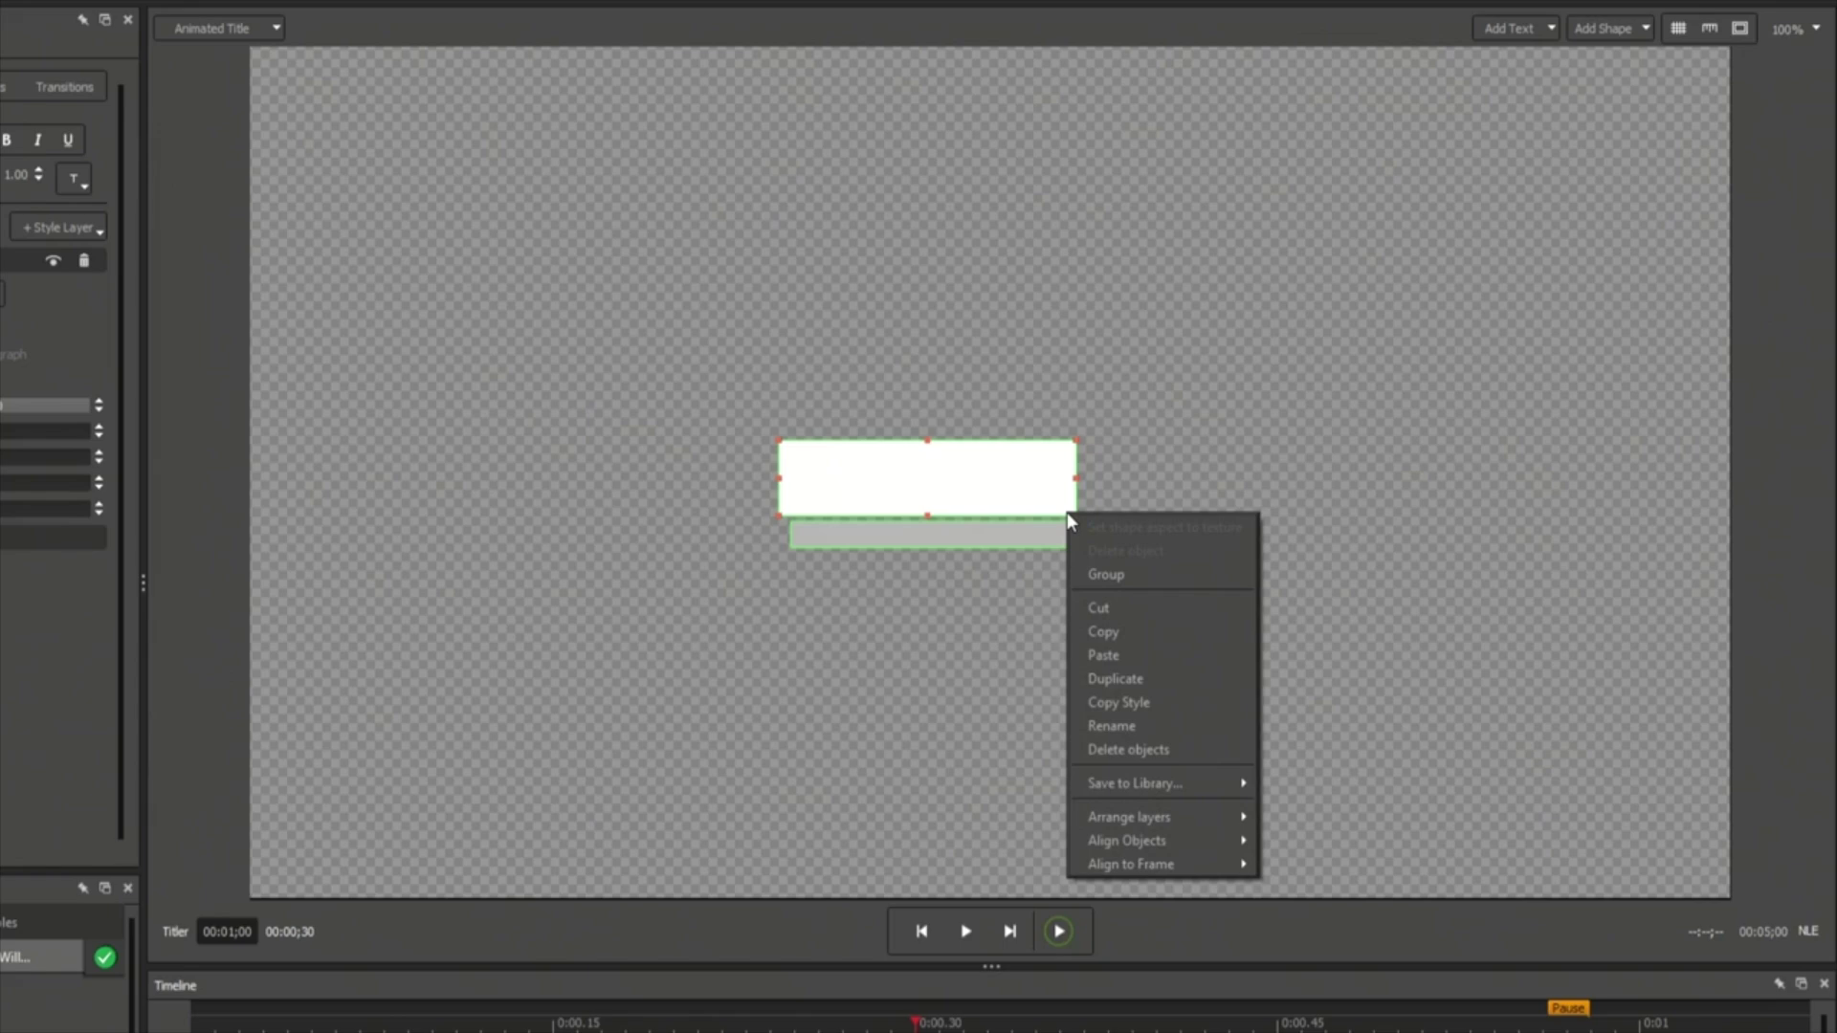
mouse_move(1139, 841)
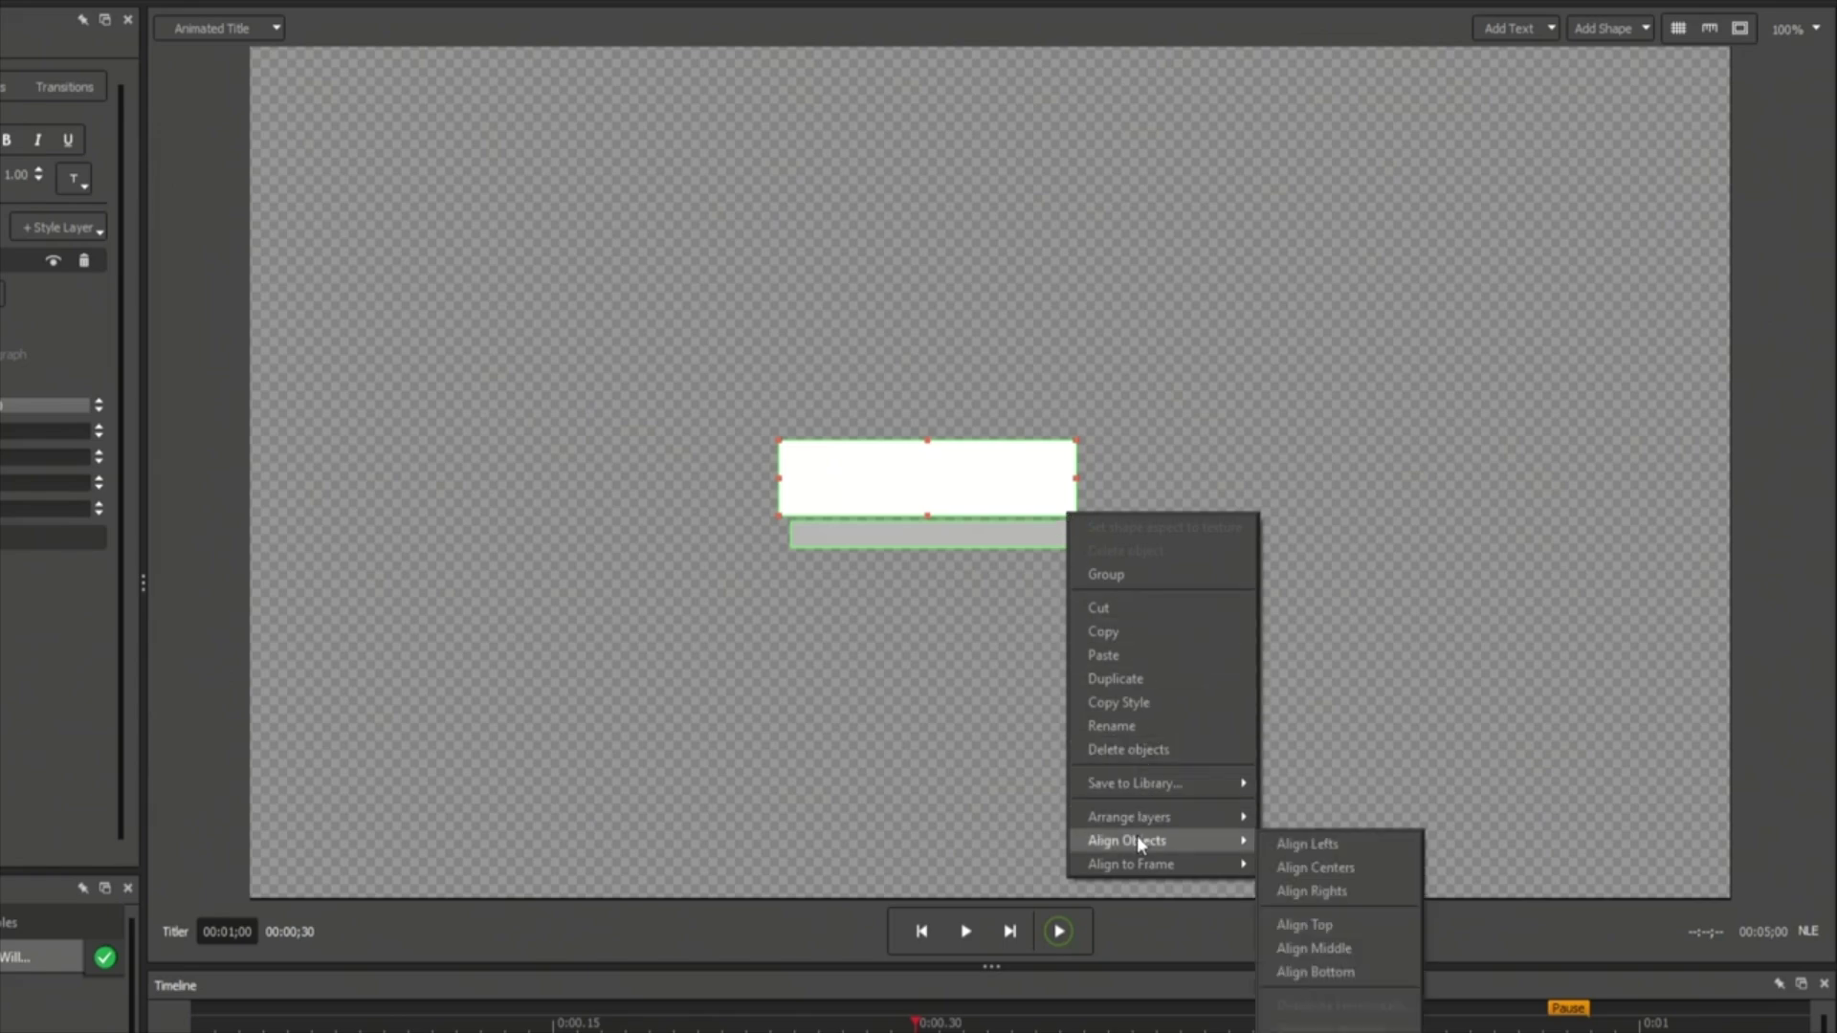
left_click(1293, 843)
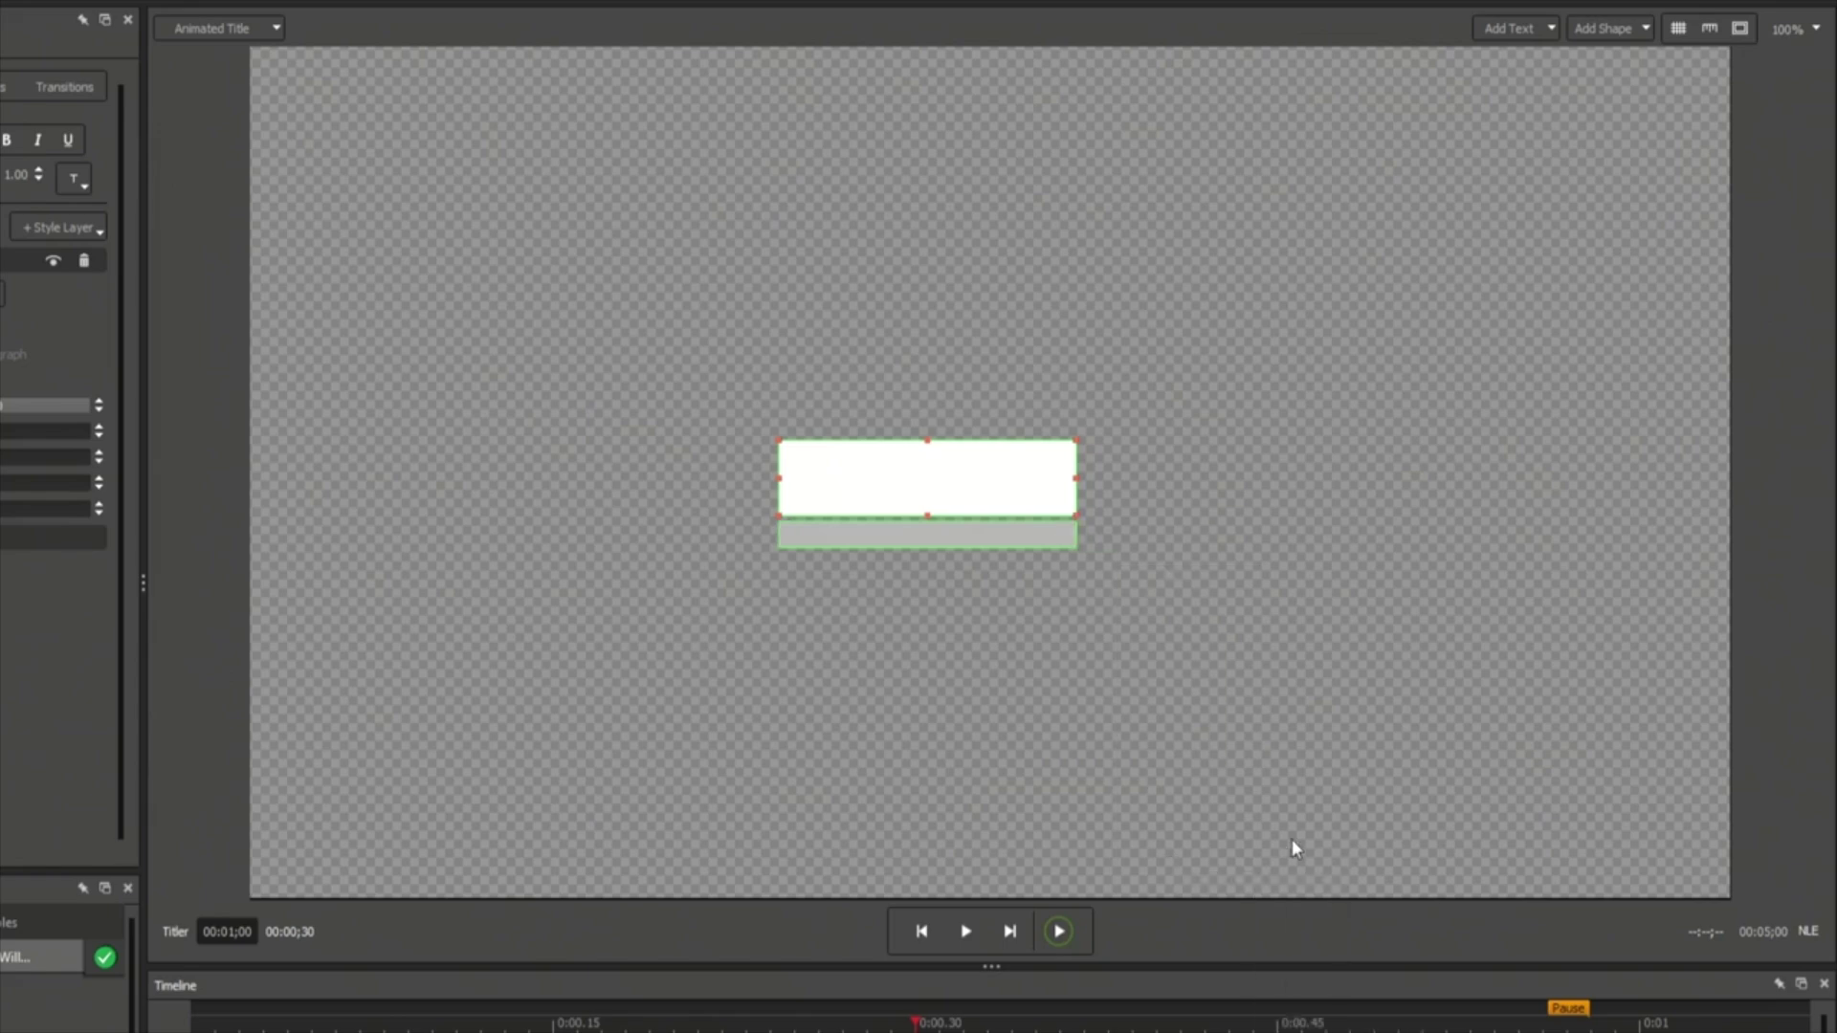
Centre both bars horizontally with Center in Frame Horiz.
right_click(1056, 517)
mouse_move(1145, 868)
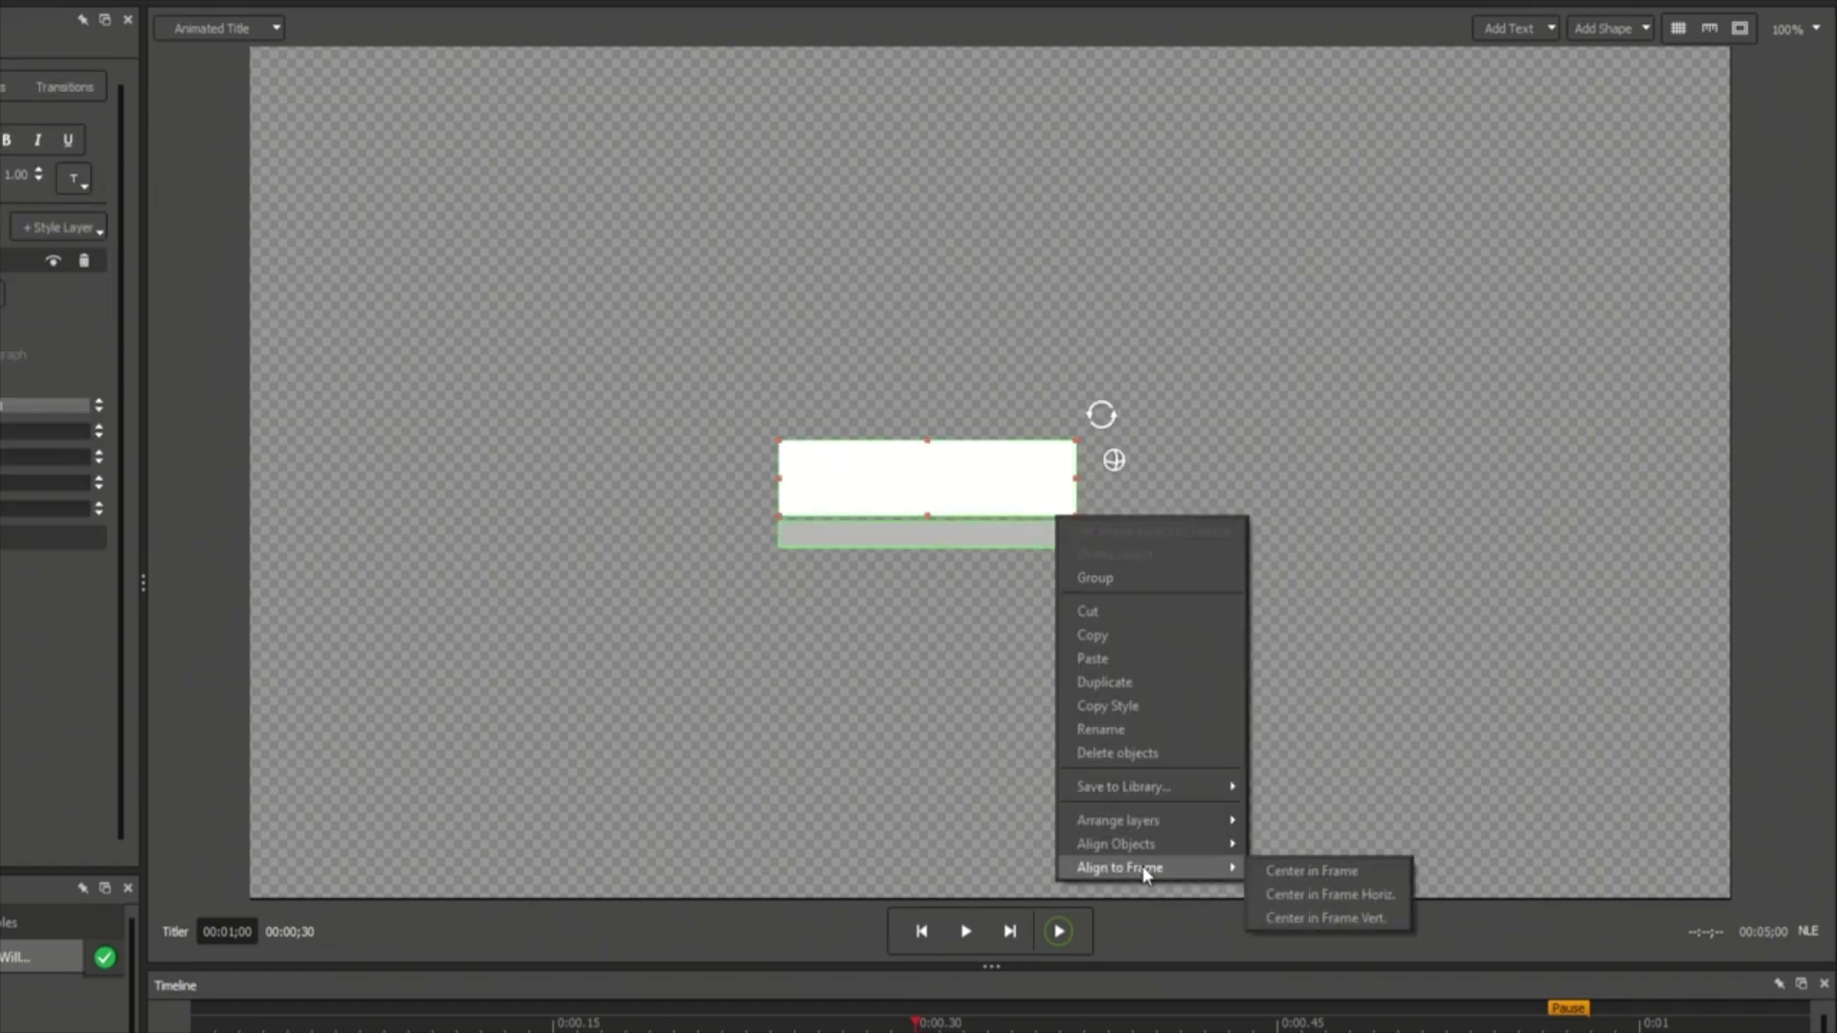
left_click(1329, 895)
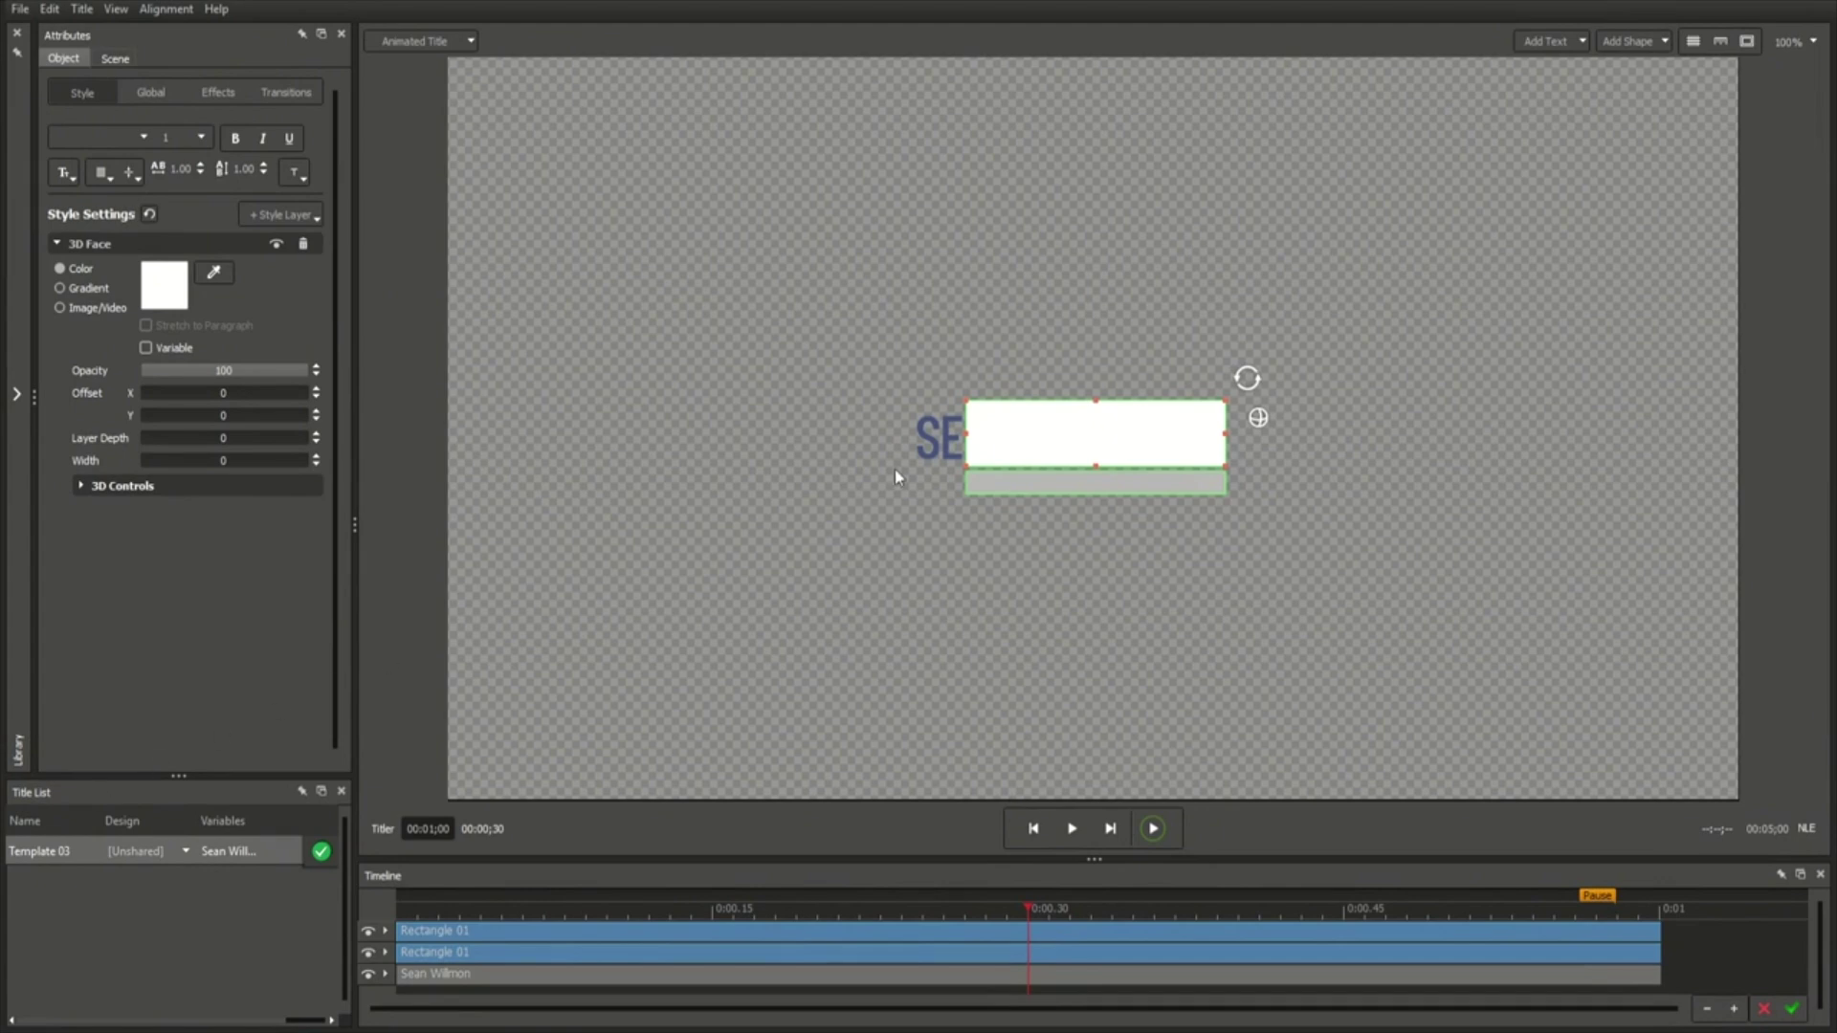
Move the name text layer to the top and bring it in front of the box.
left_click(490, 973)
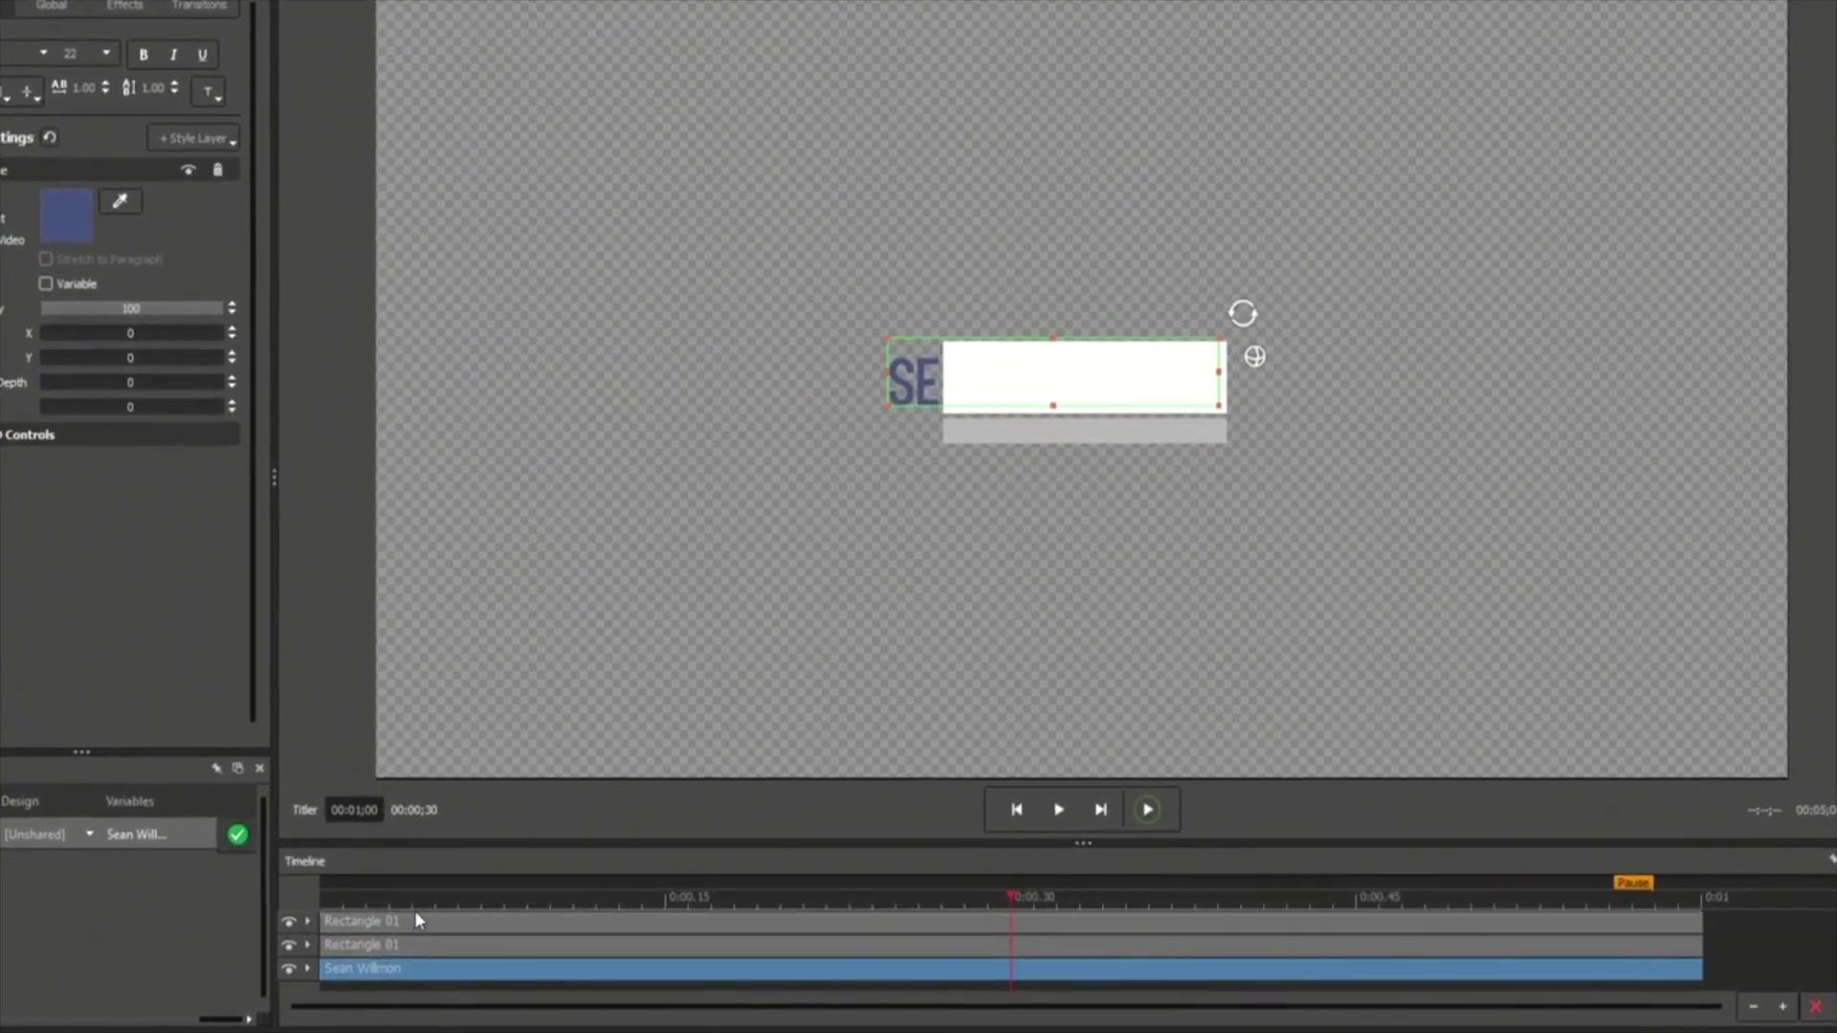
left_click_drag(416, 914, 416, 914)
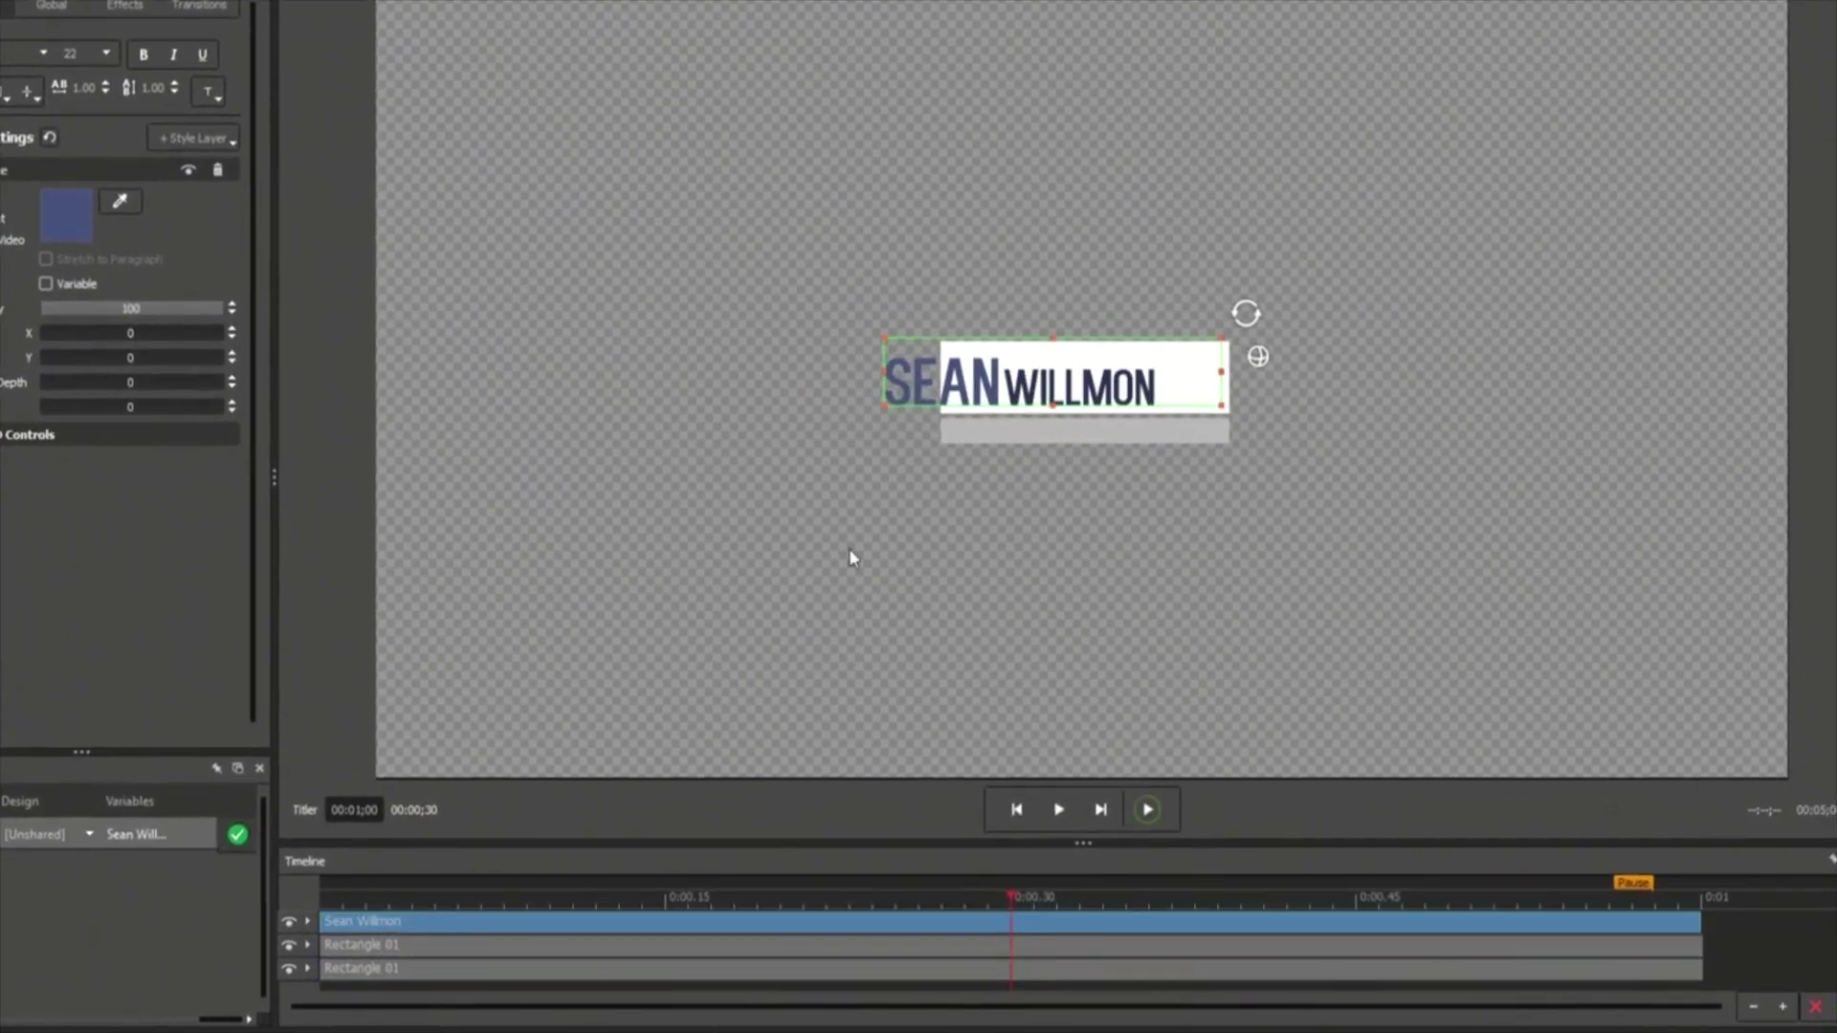
right_click(914, 377)
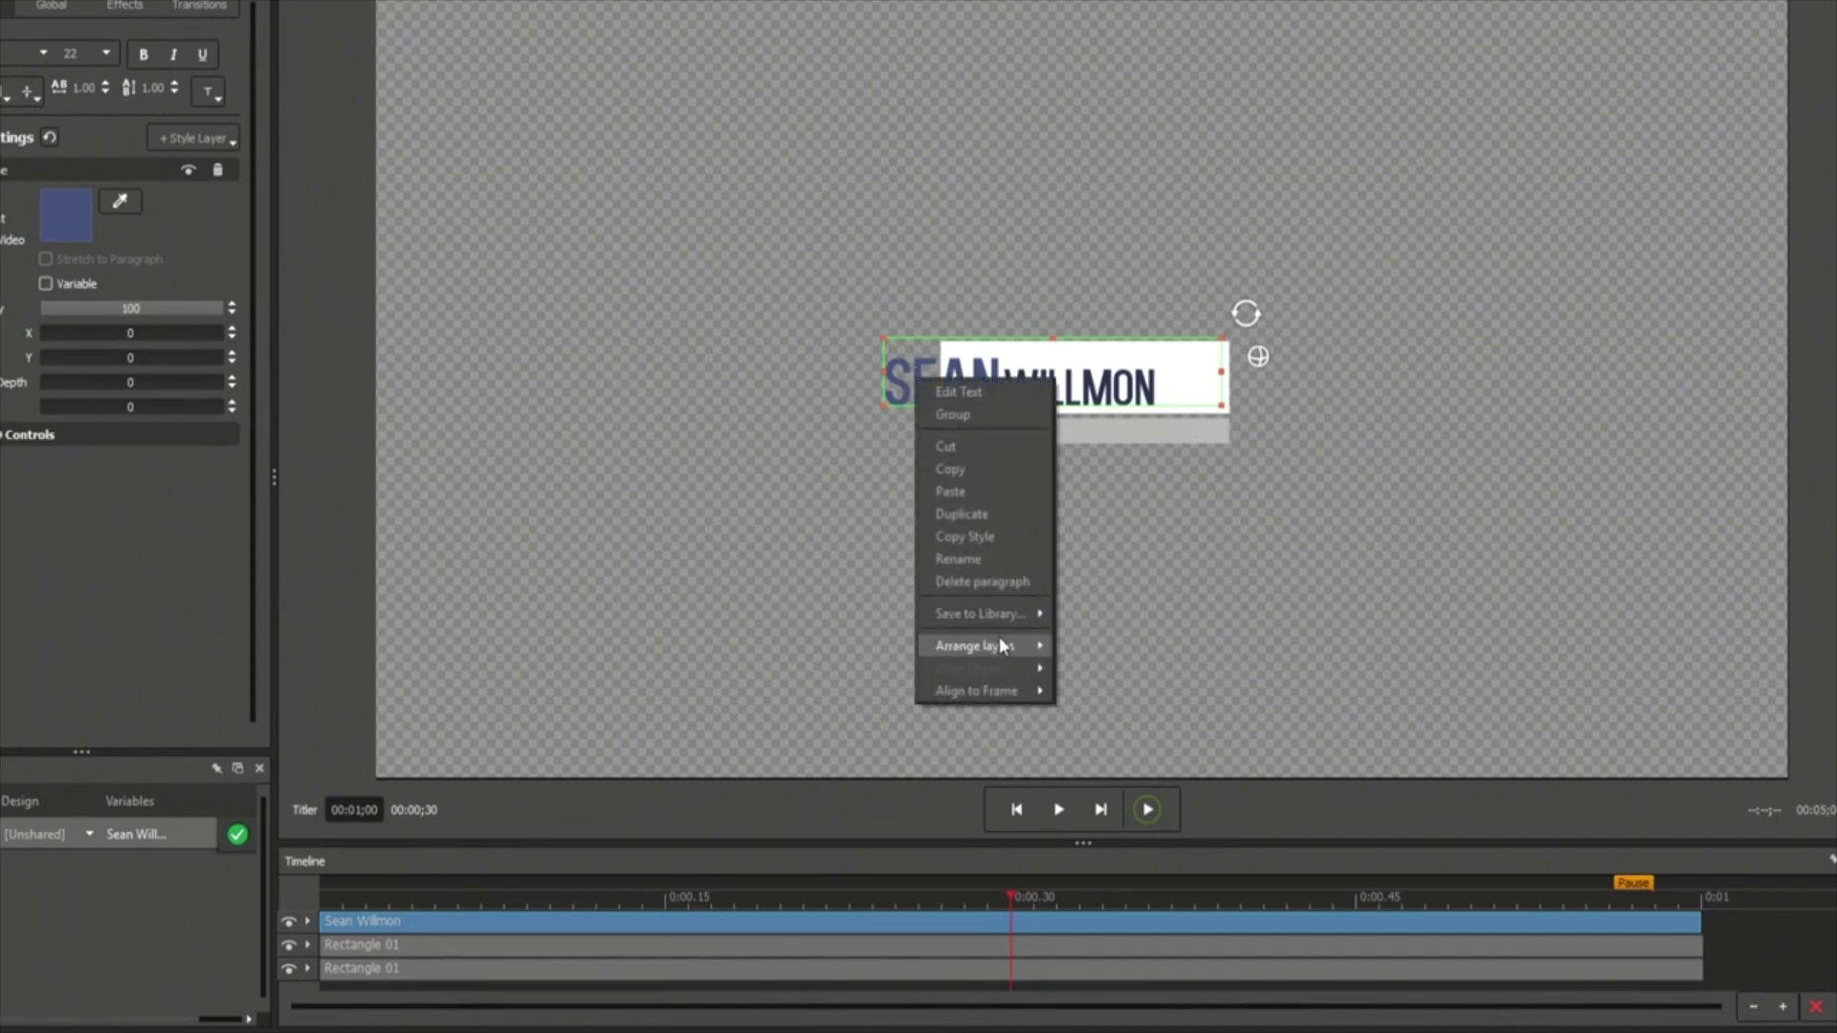
mouse_move(1001, 646)
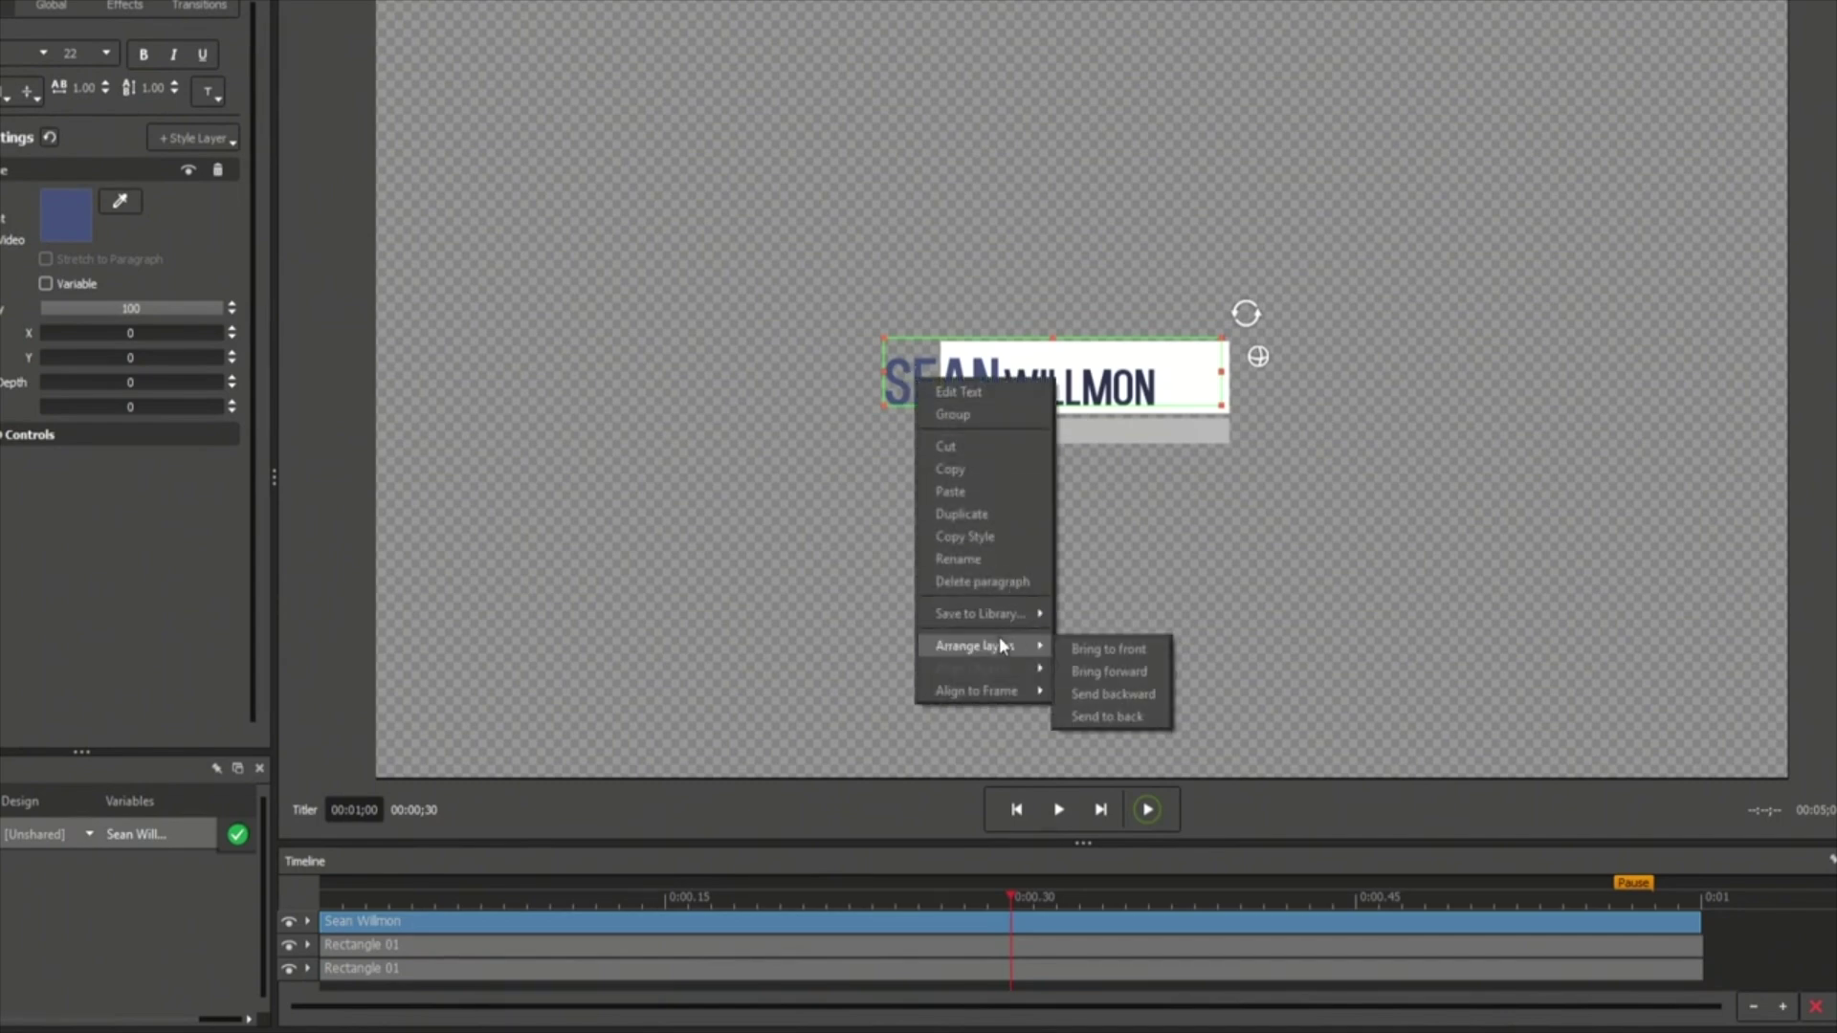
left_click(1139, 651)
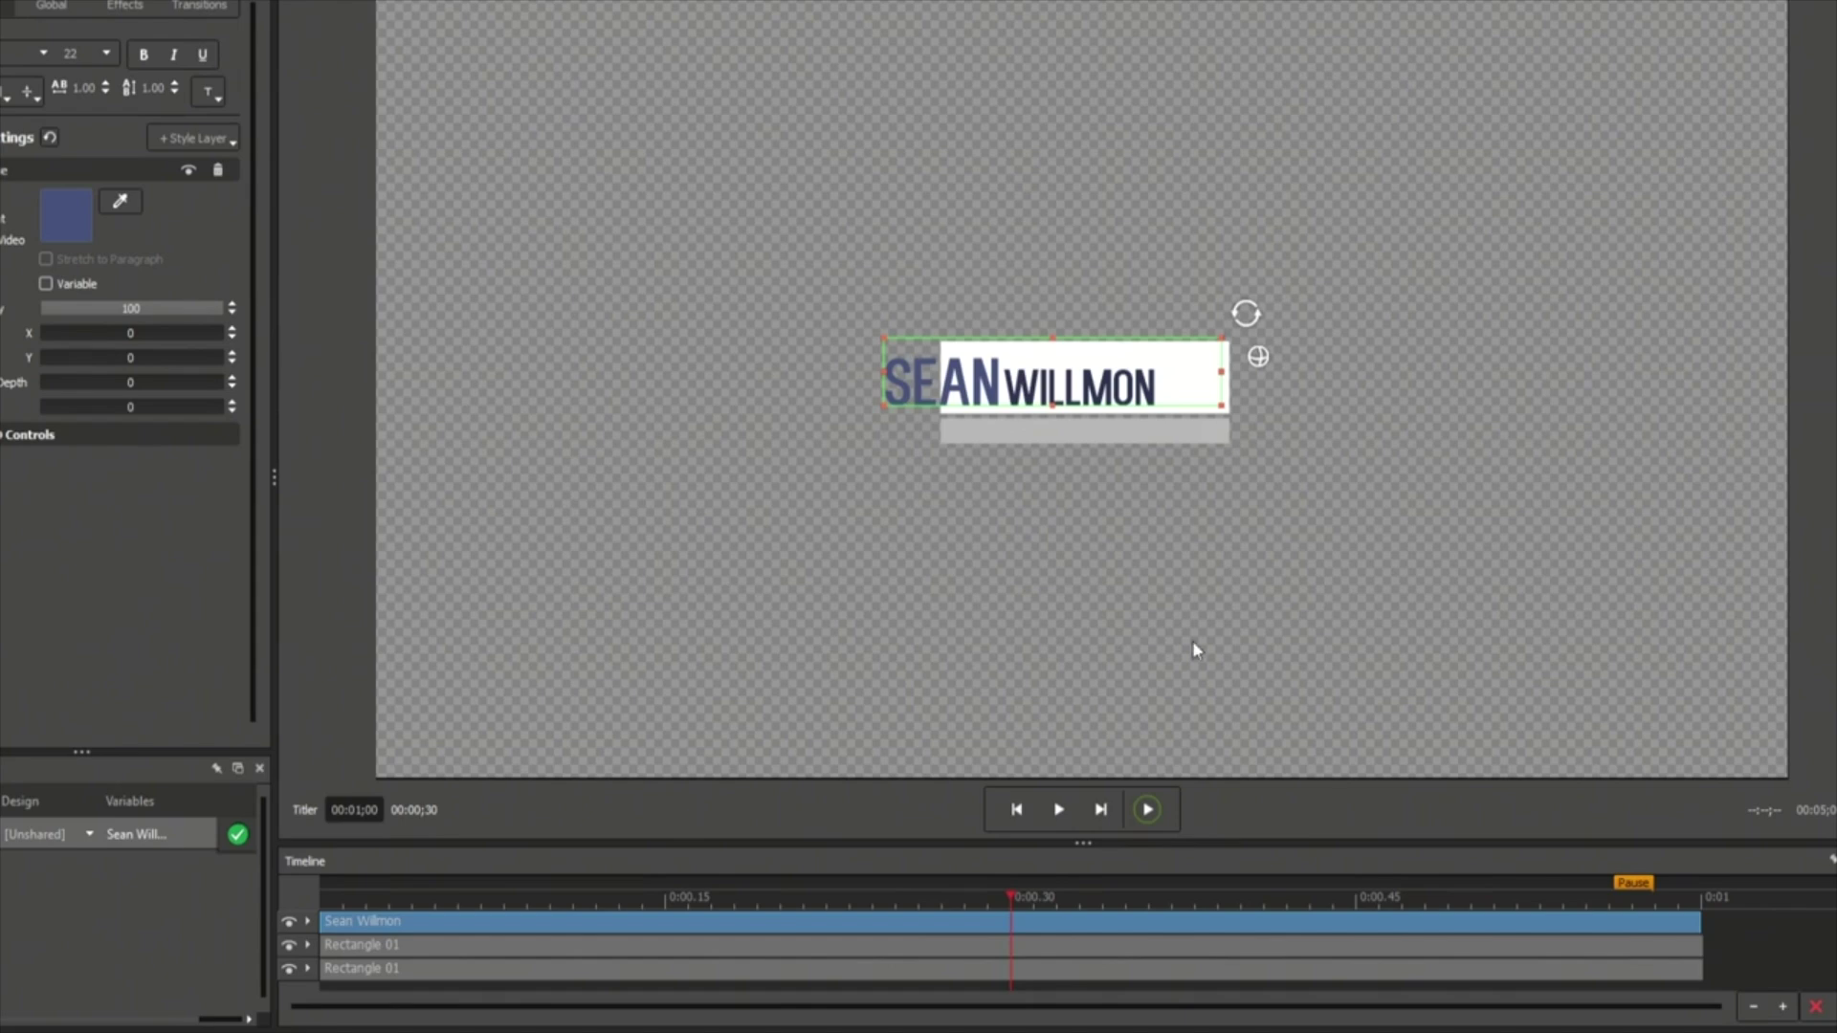
Select both rectangles and group them together.
left_click_drag(1314, 495, 1228, 382)
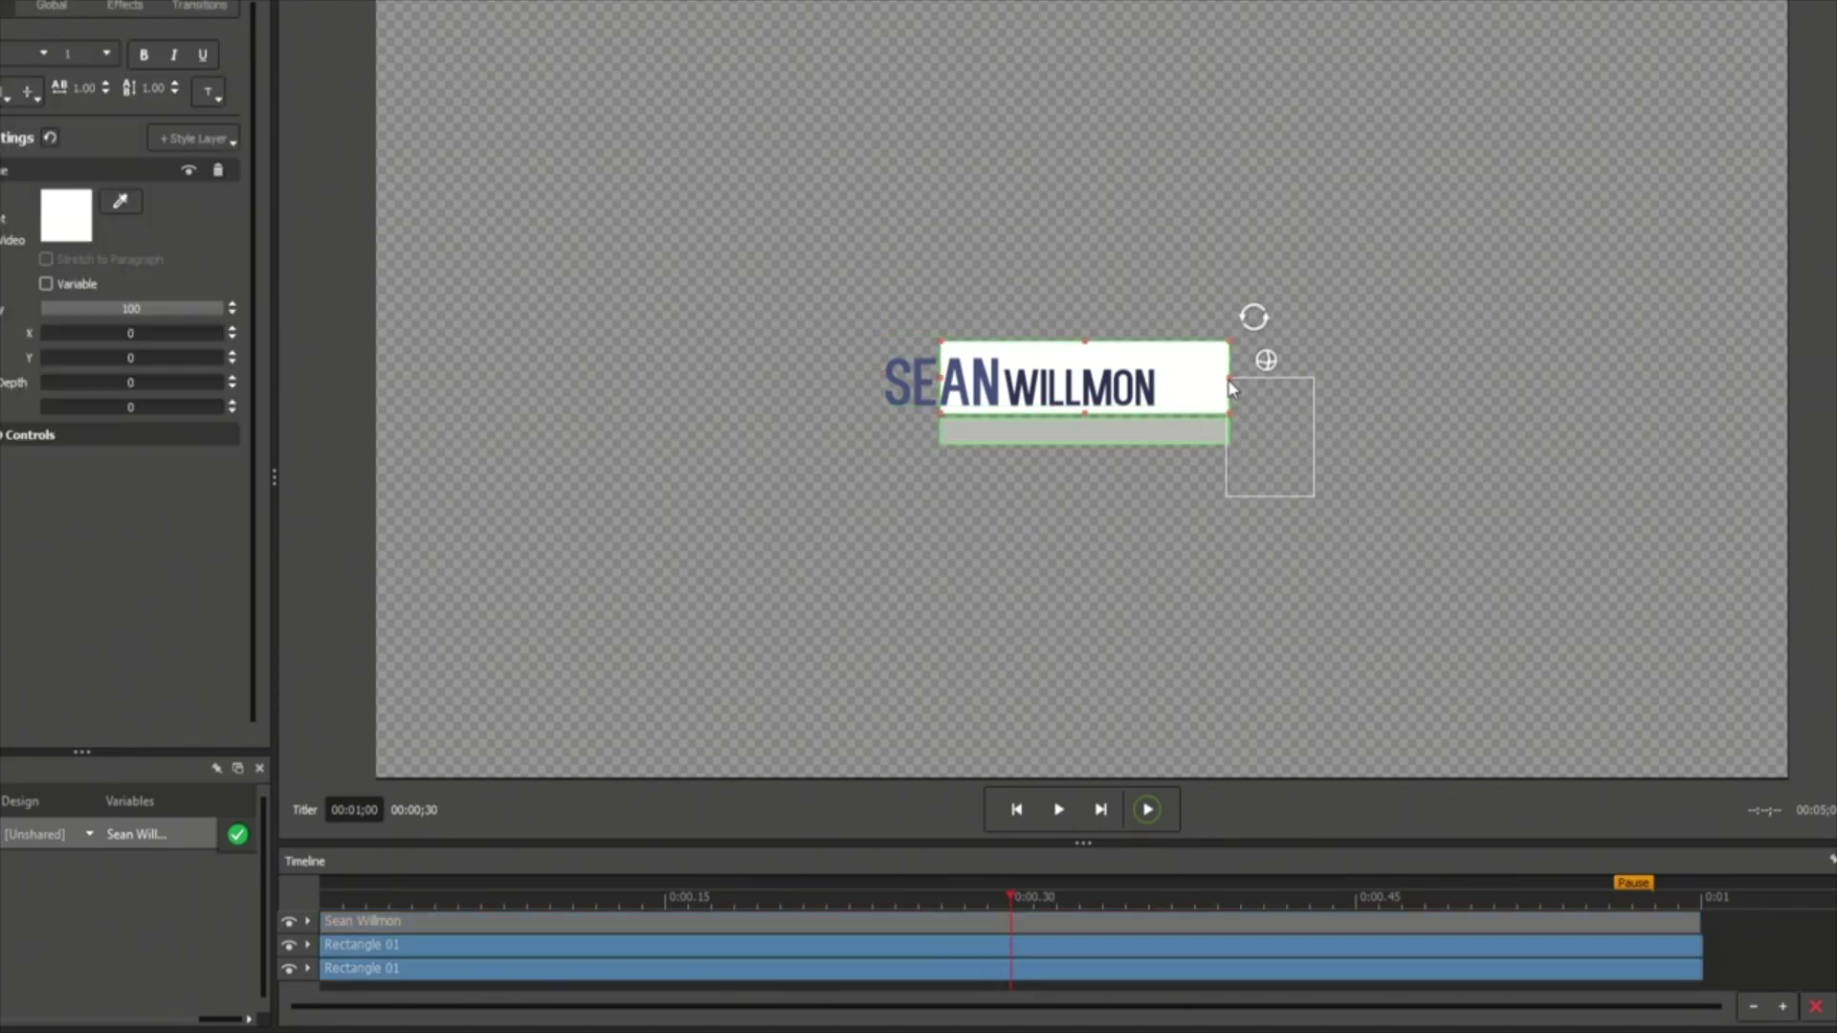
right_click(1230, 388)
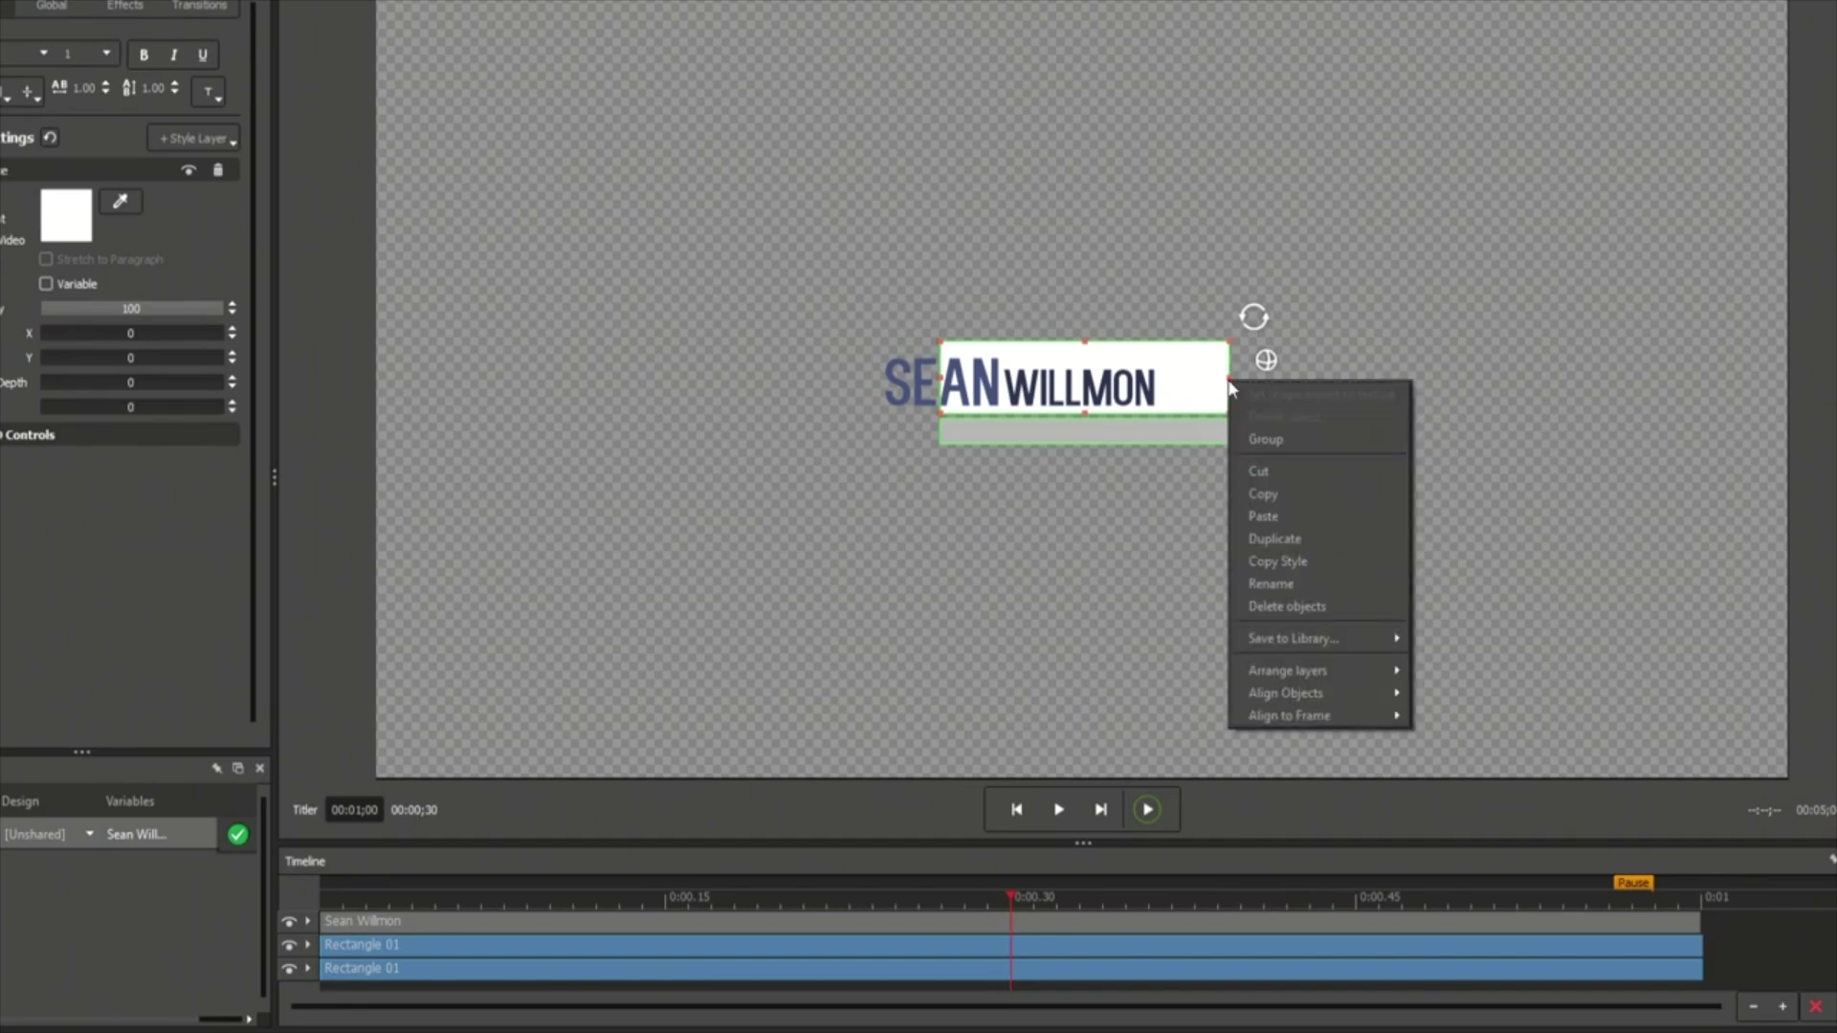
left_click(1282, 436)
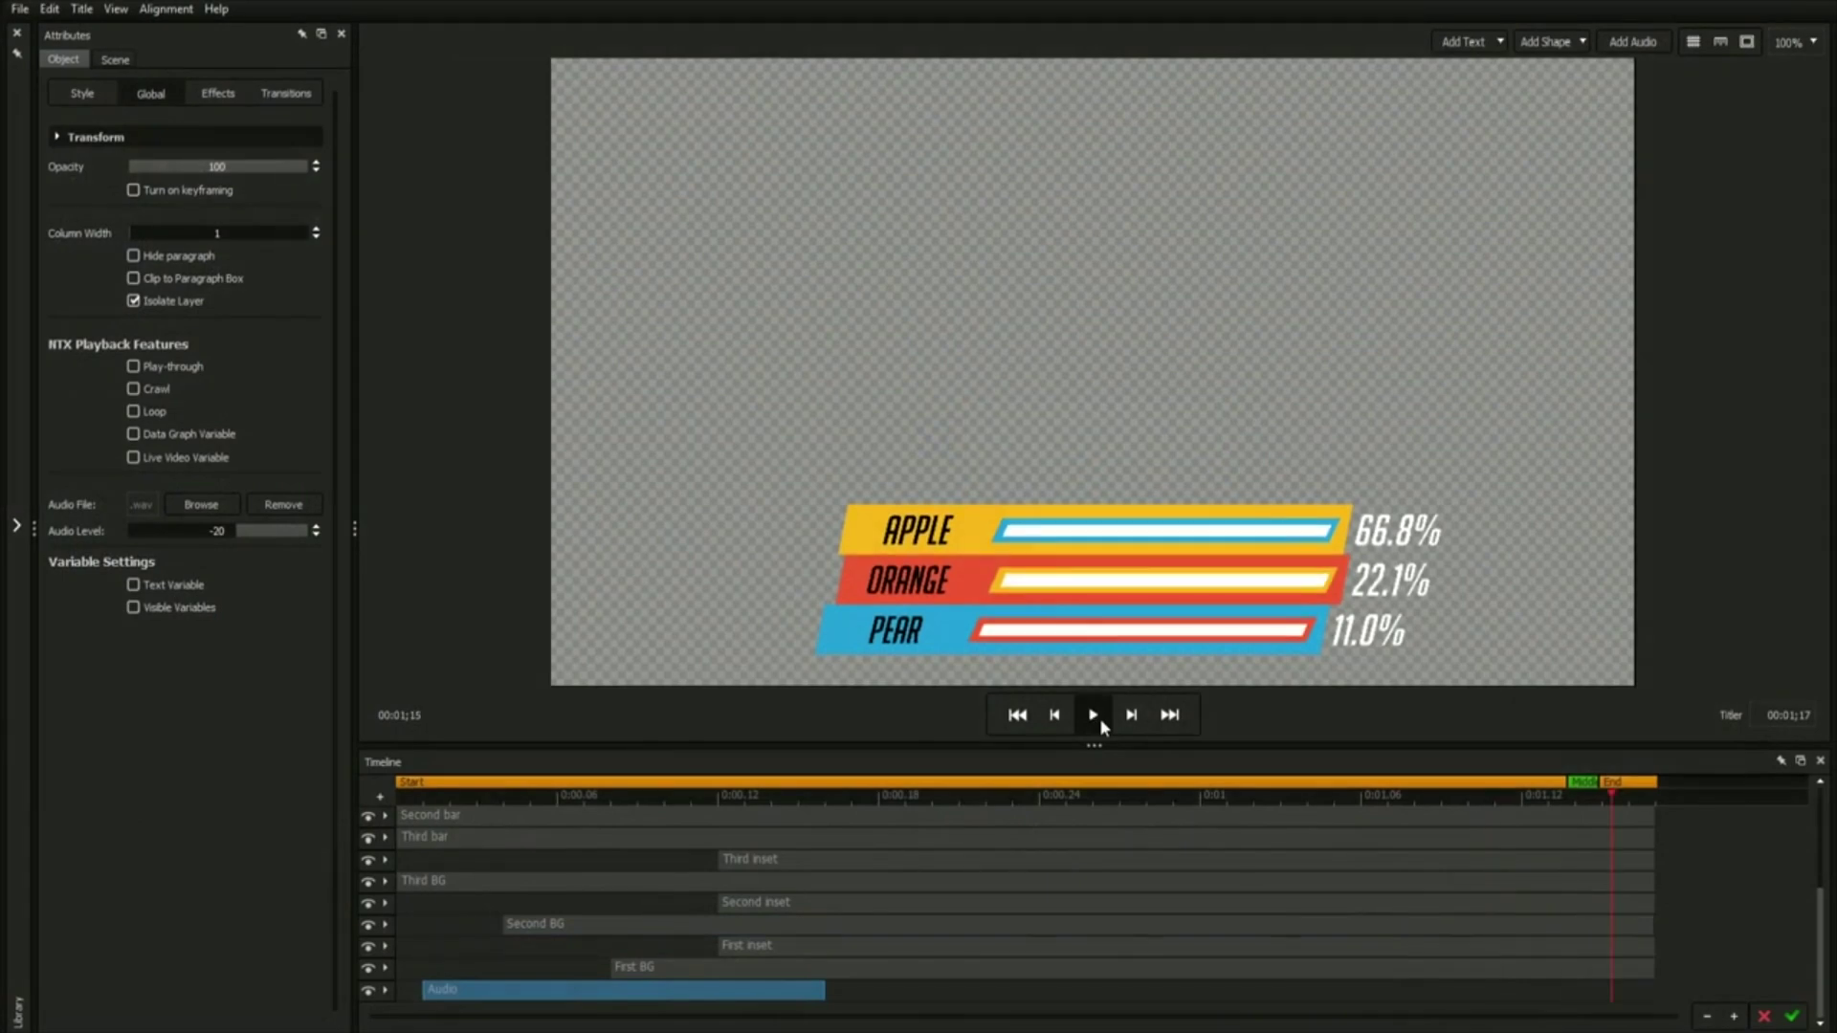
Extend the audio clip to the timeline end, preview playback, and start adding audio.
left_click_drag(882, 985, 1655, 990)
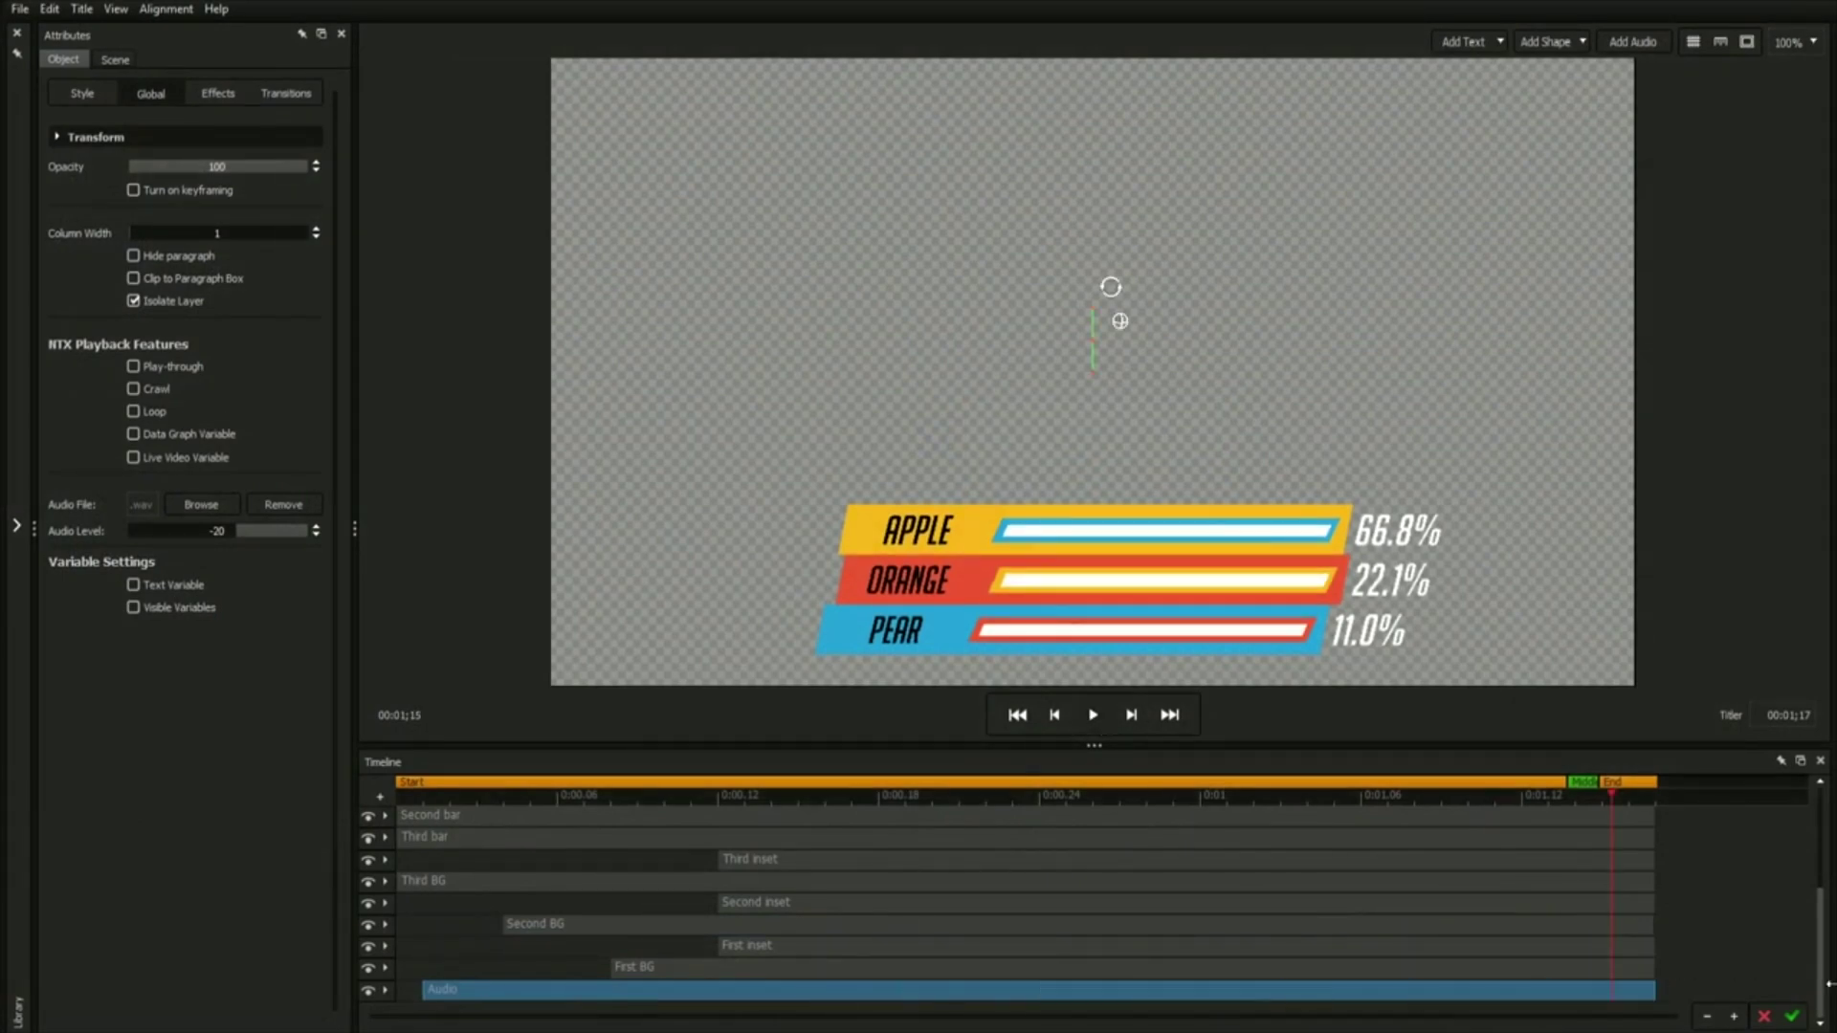
left_click(1088, 715)
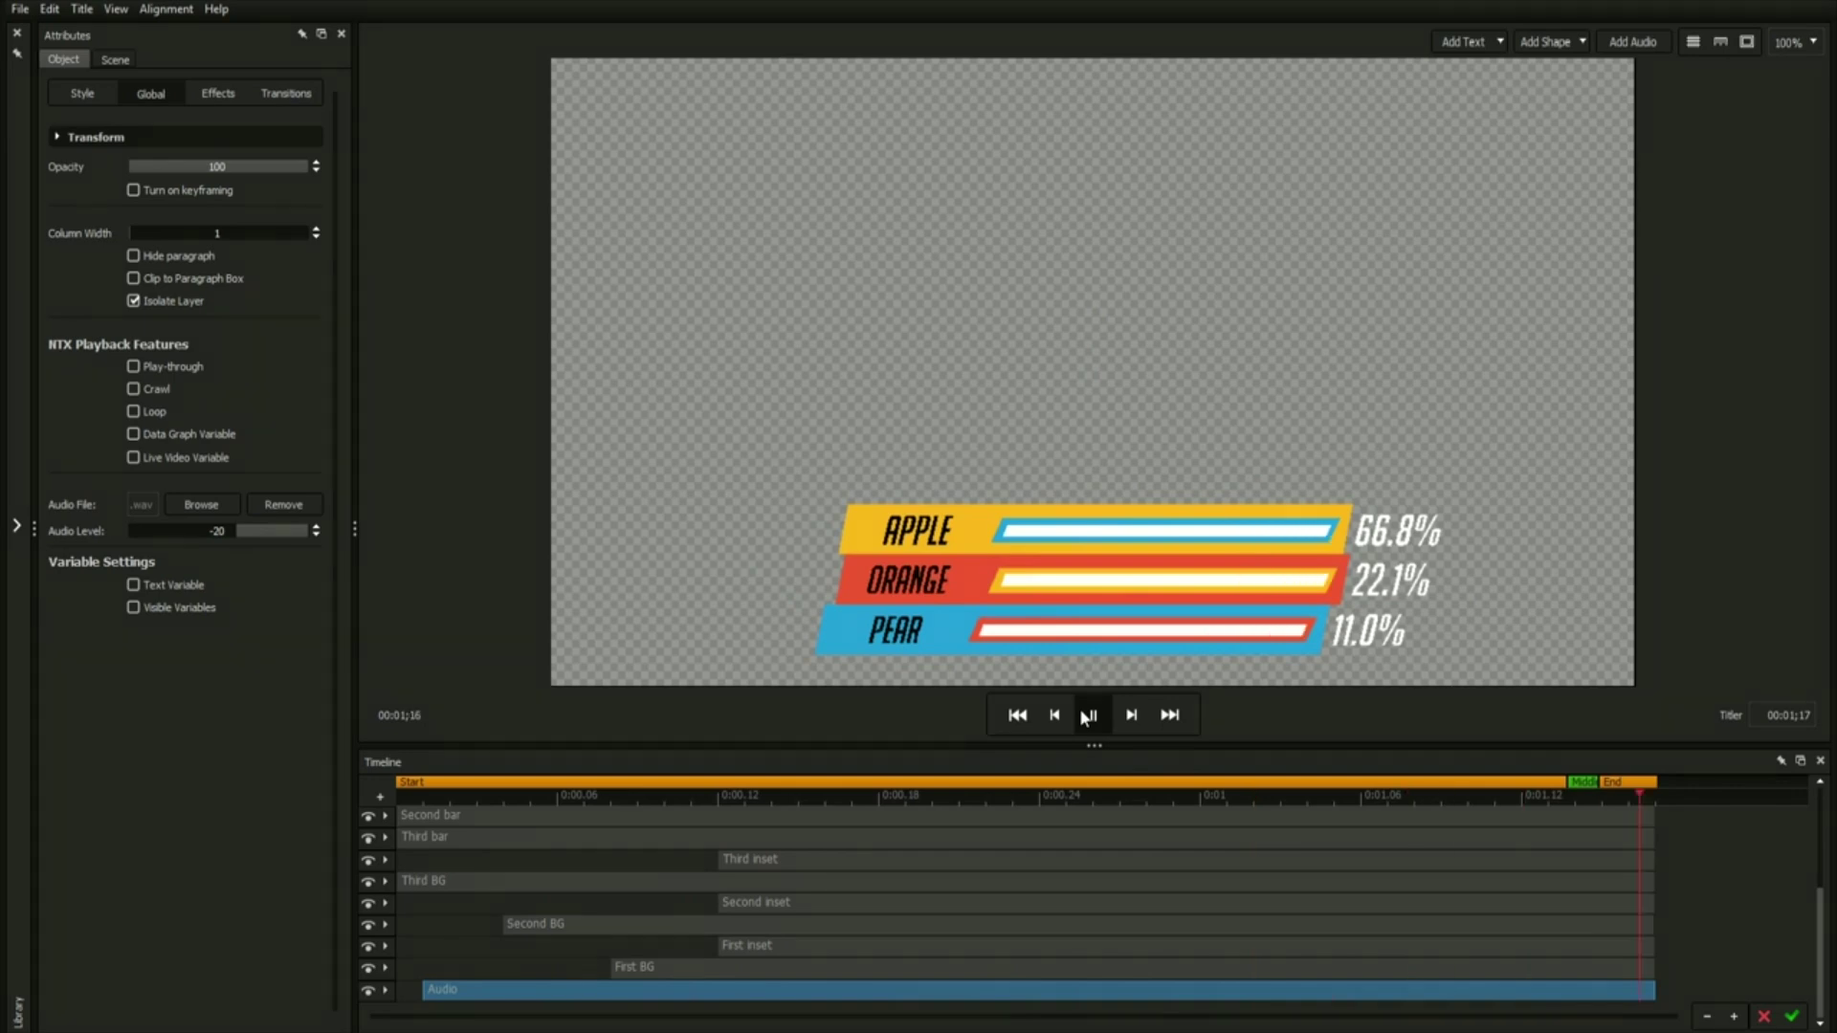
left_click(1086, 717)
left_click(1623, 40)
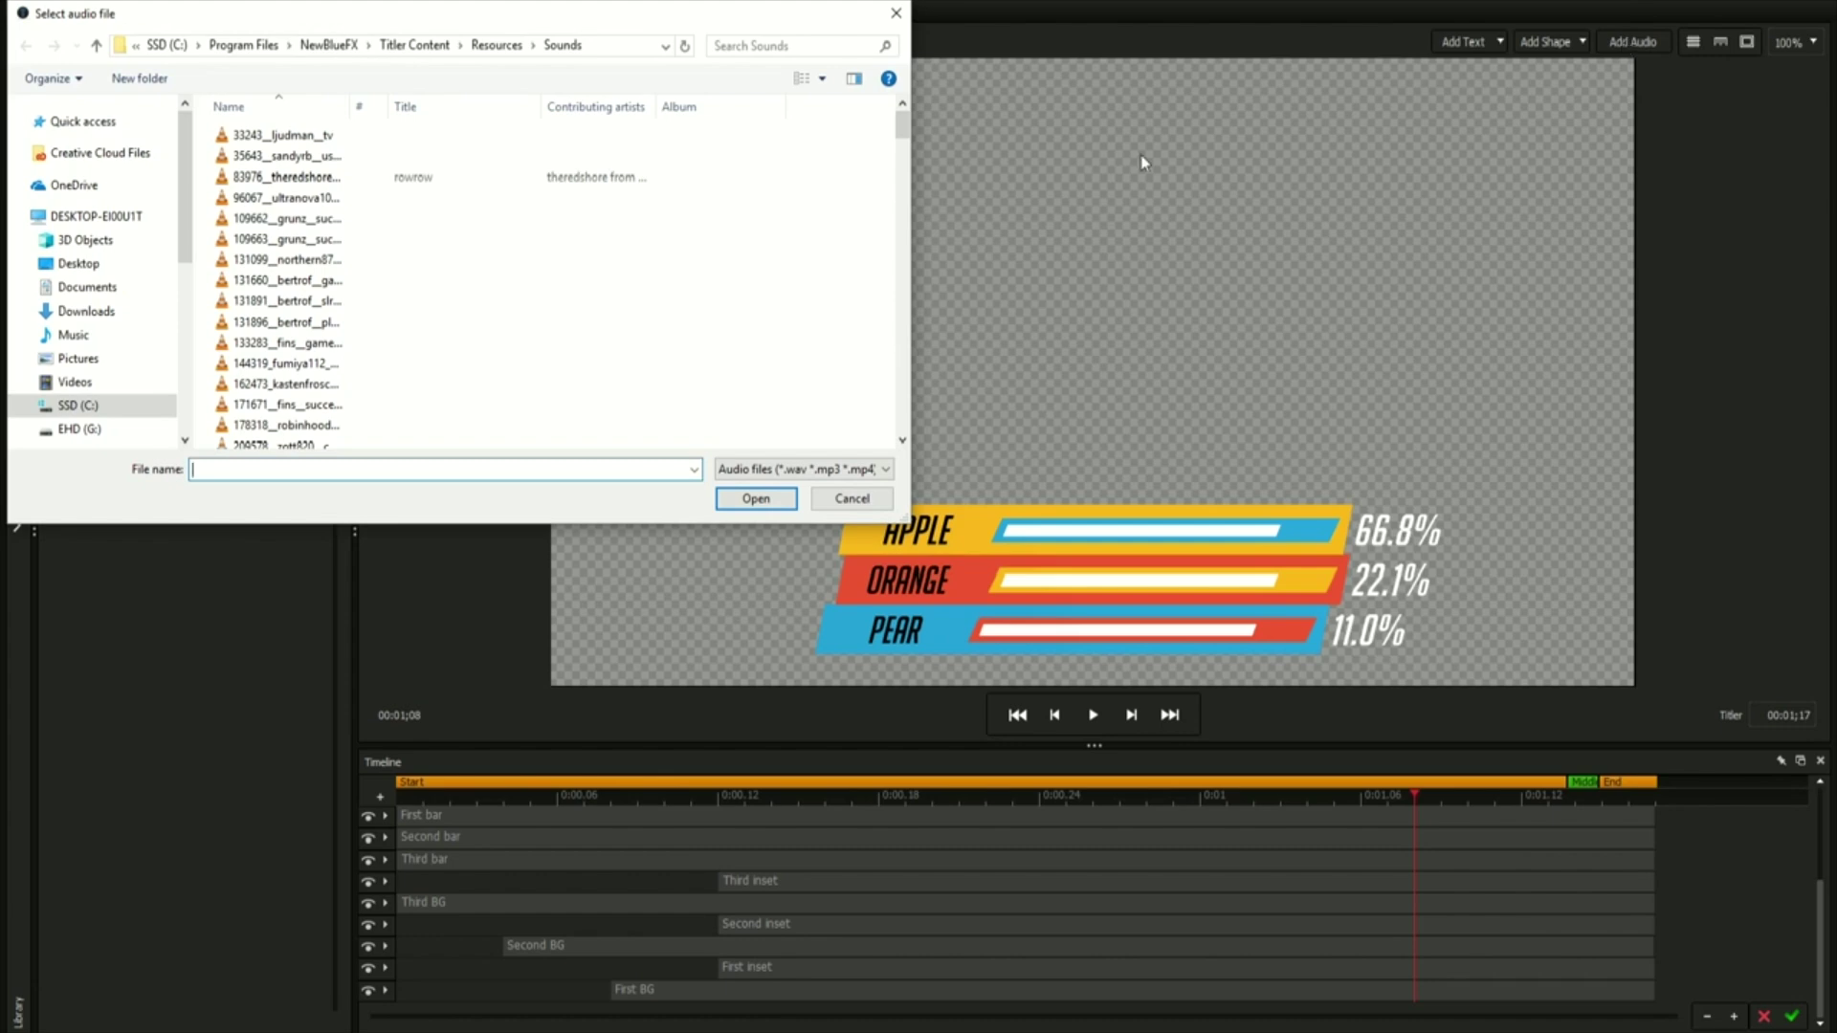
Add a Sounds-folder file as an Audio clip and select it to view its settings.
double_click(352, 372)
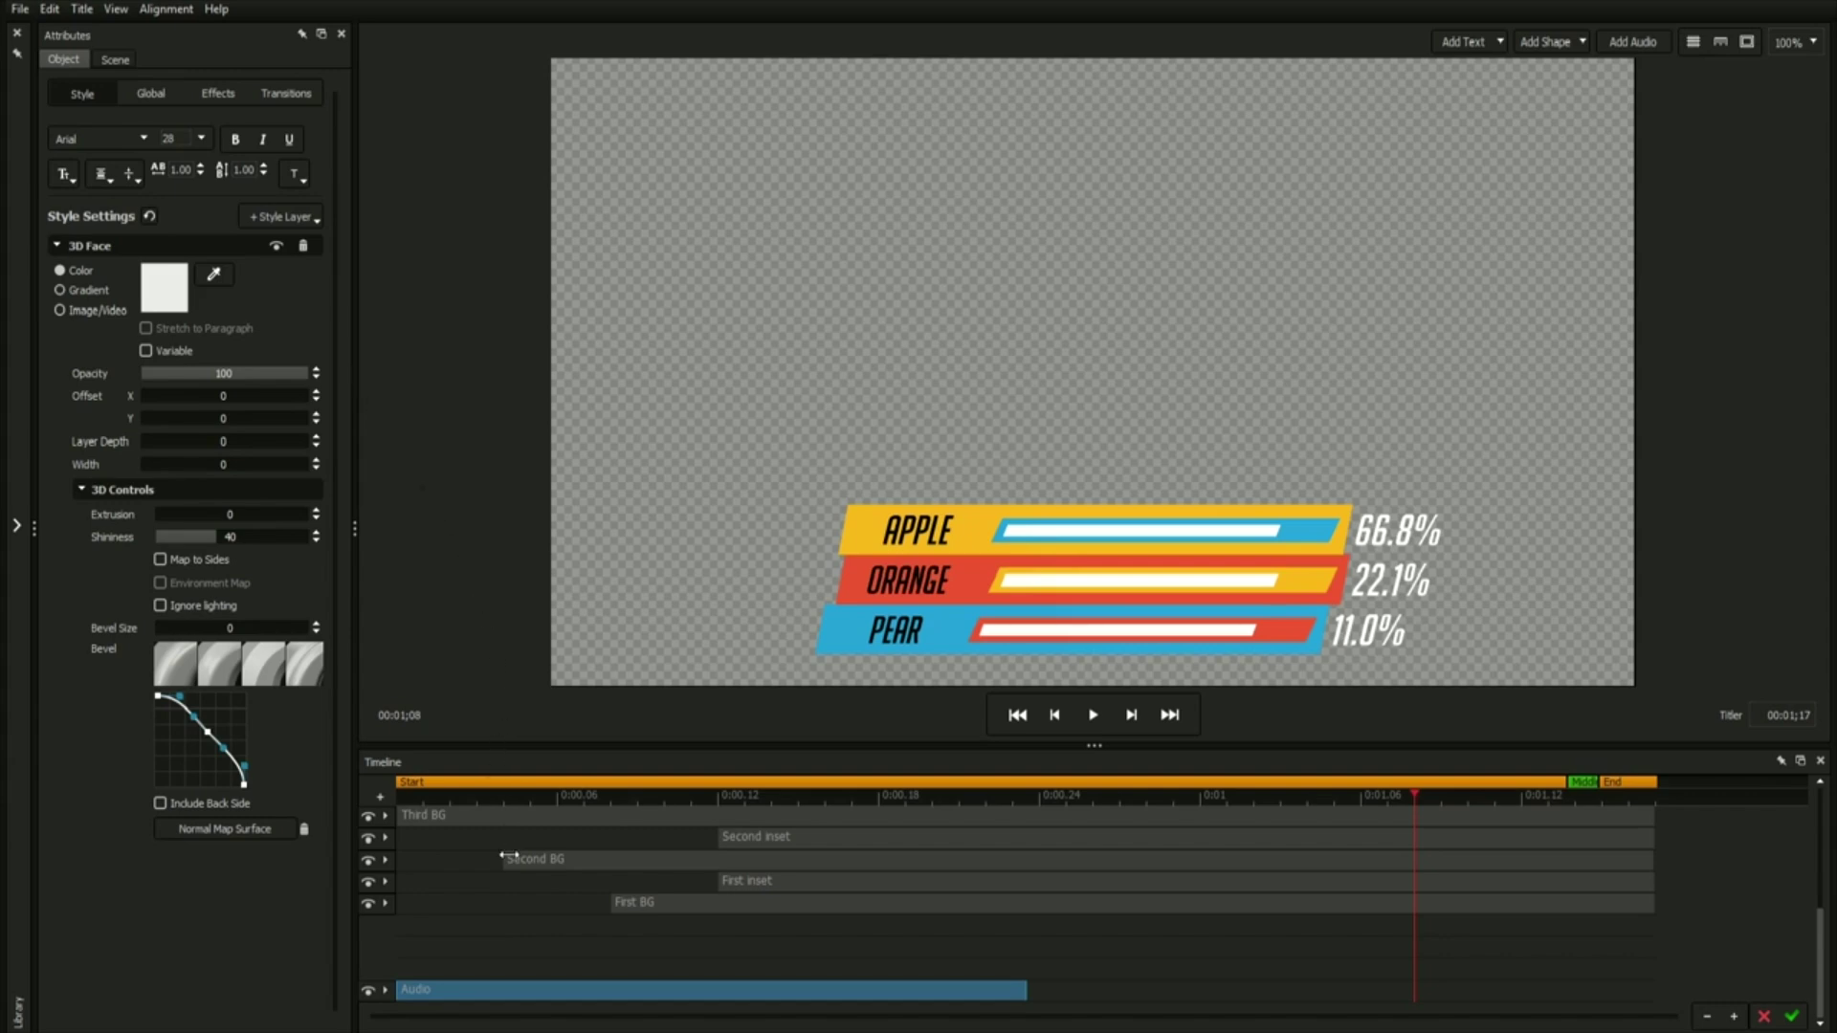
left_click(491, 990)
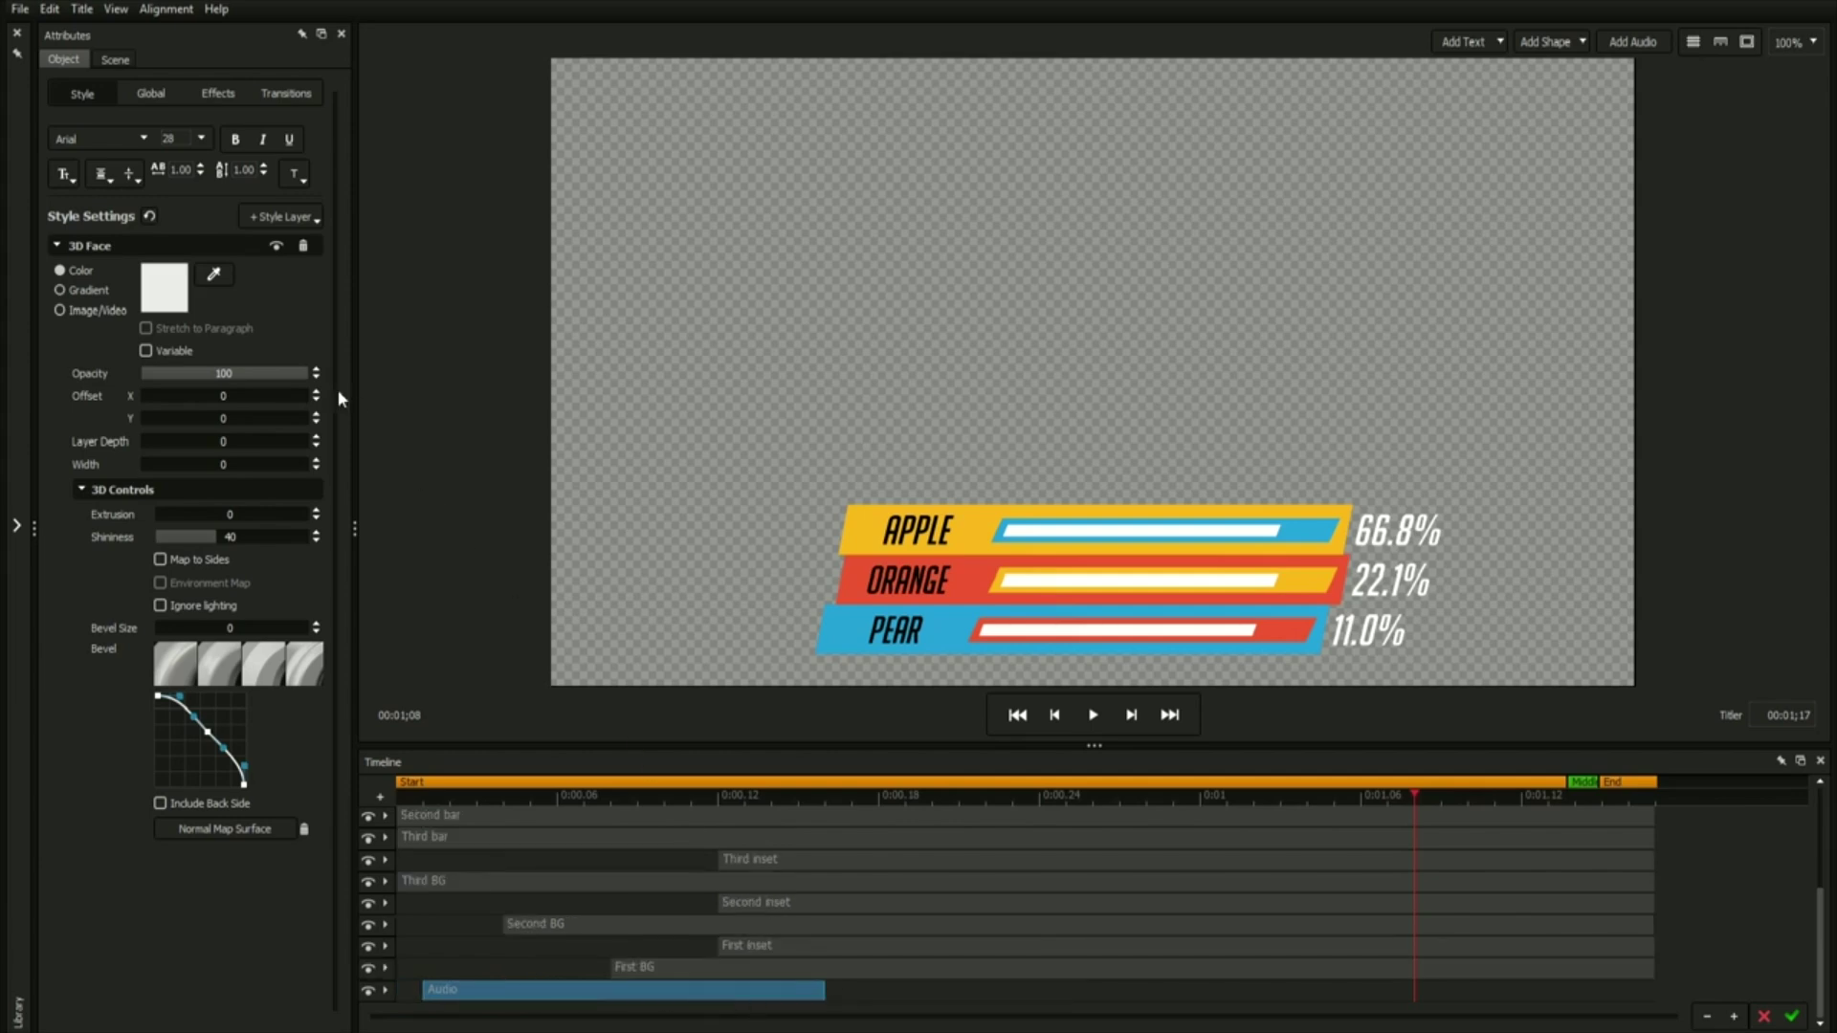
left_click(143, 91)
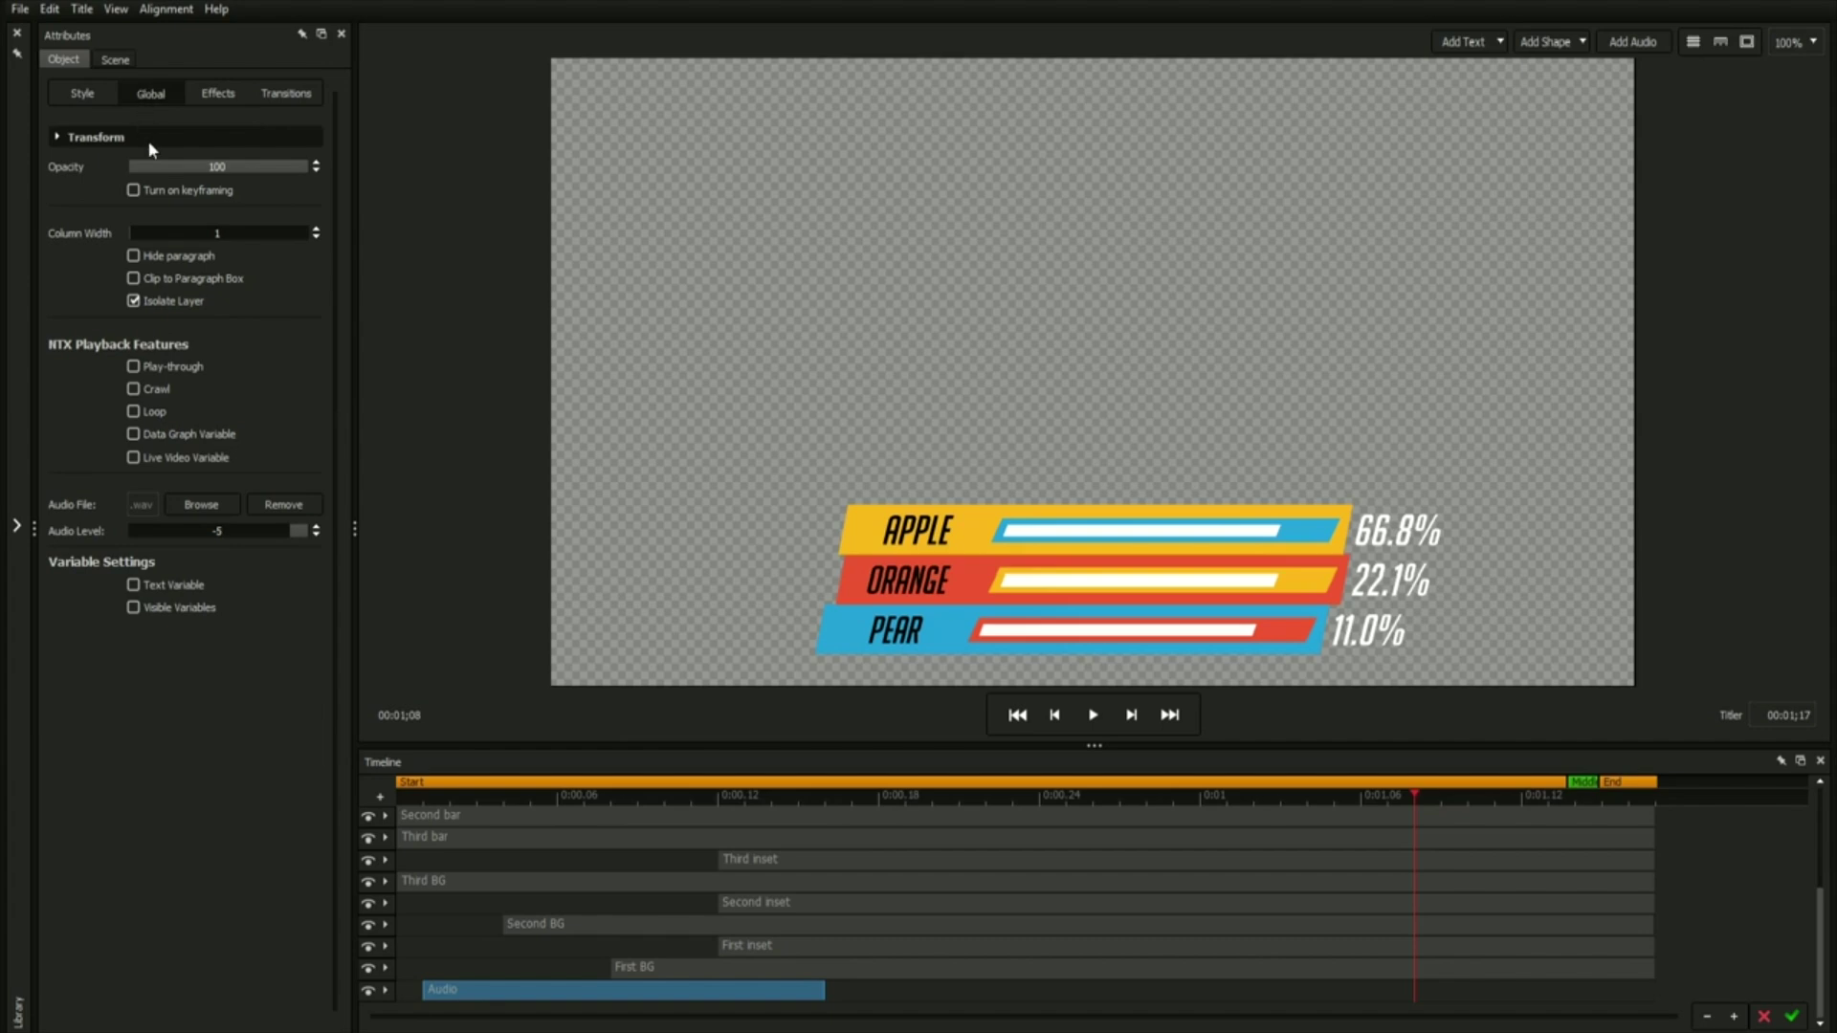
Browse for a different audio file from the Global tab, then cancel the picker.
left_click(218, 505)
key("Escape")
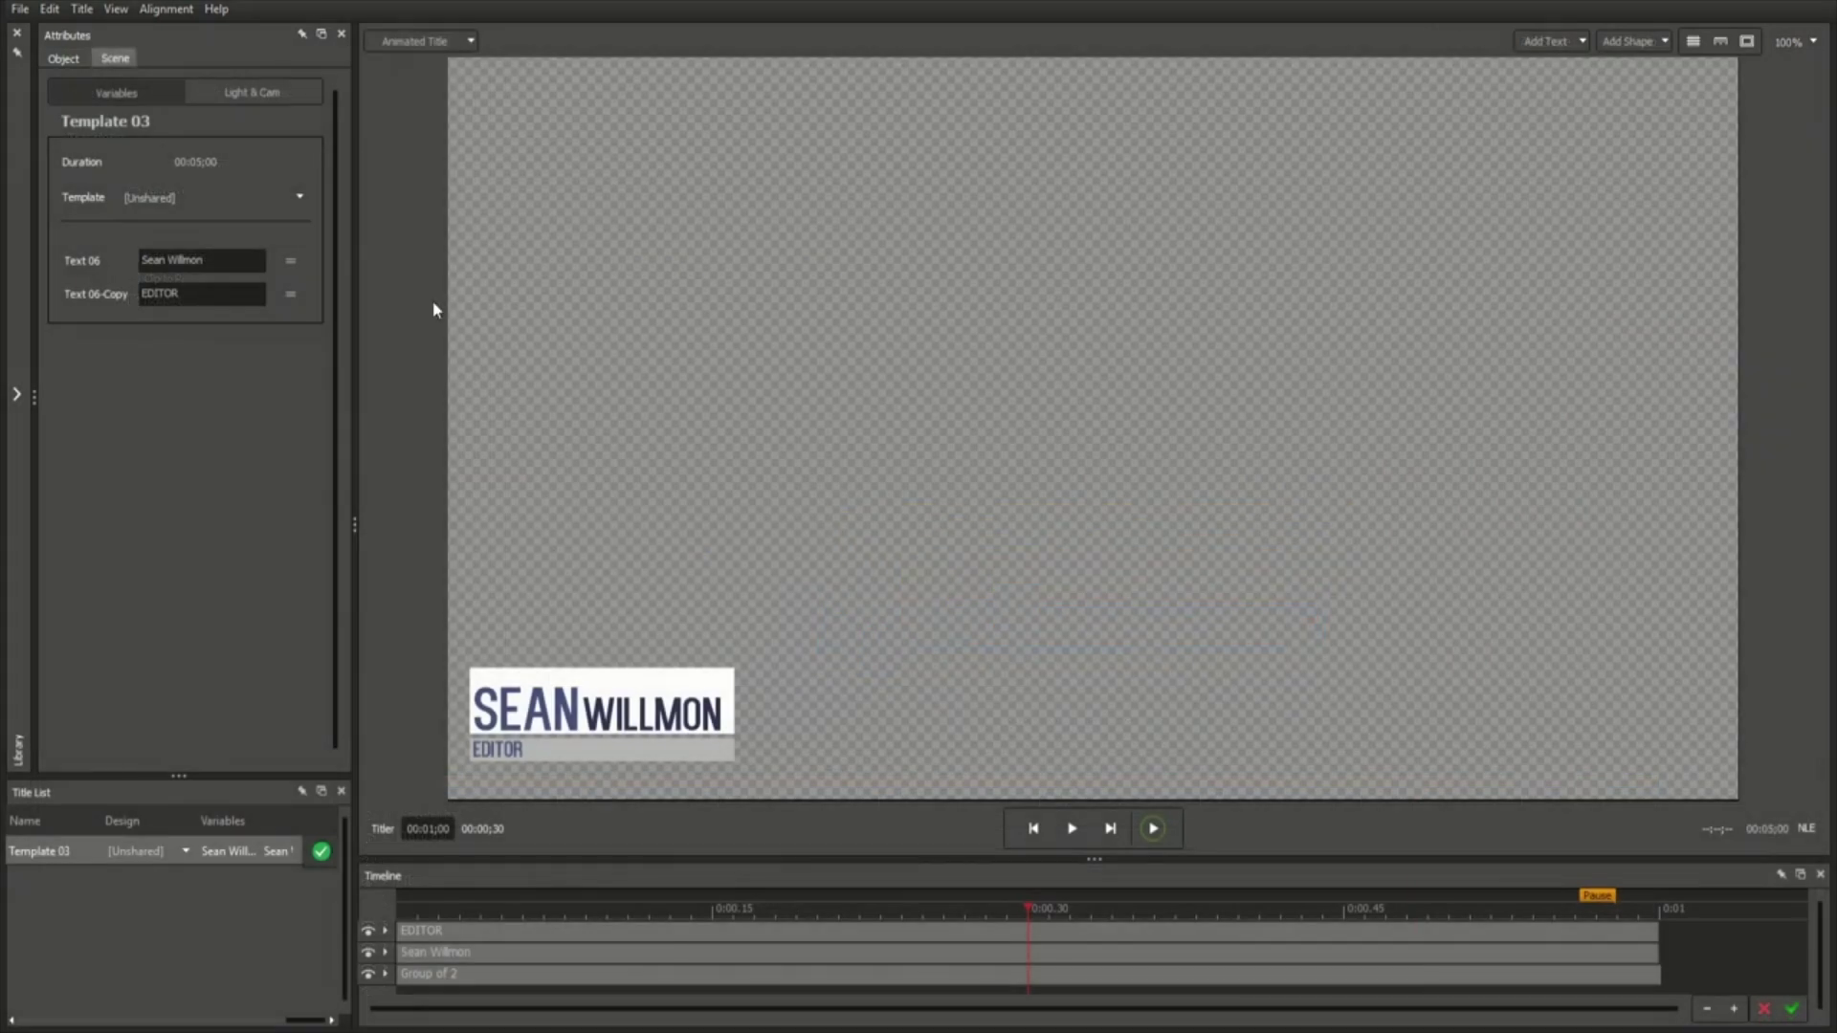
Import thumbsup.psd into the title as a Photoshop document.
left_click(20, 8)
mouse_move(99, 228)
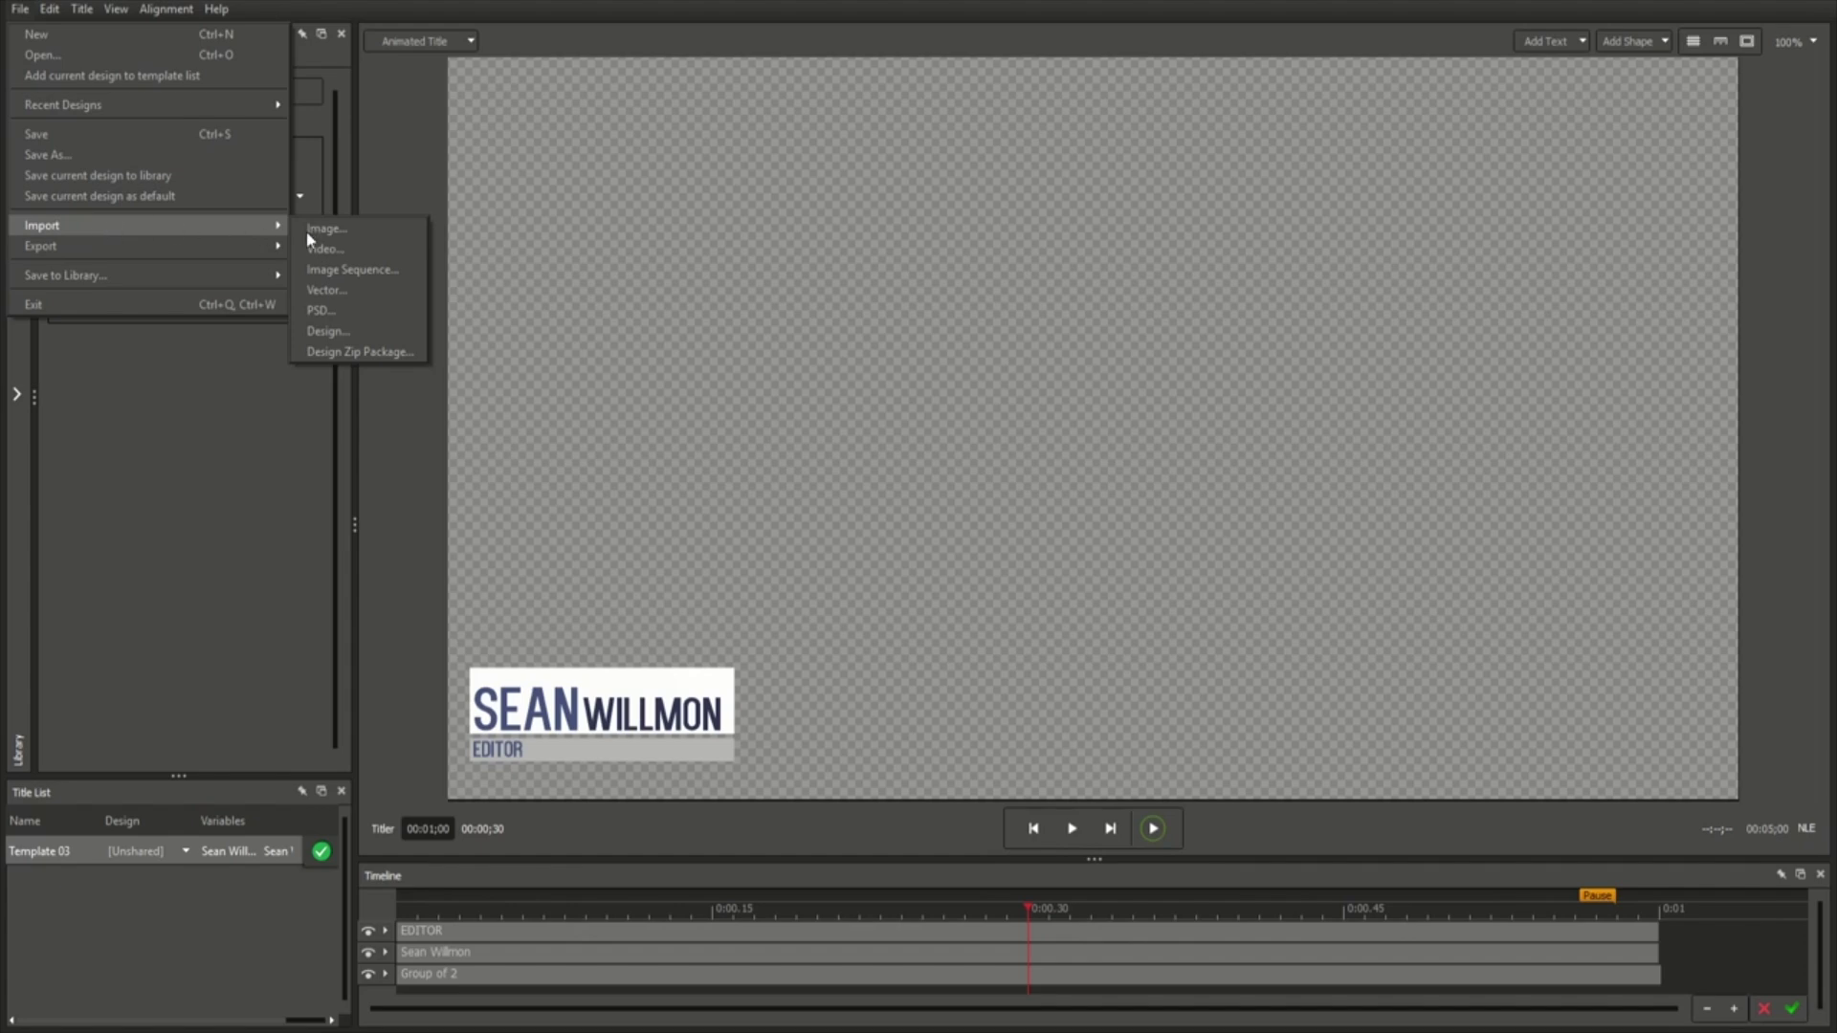
left_click(347, 312)
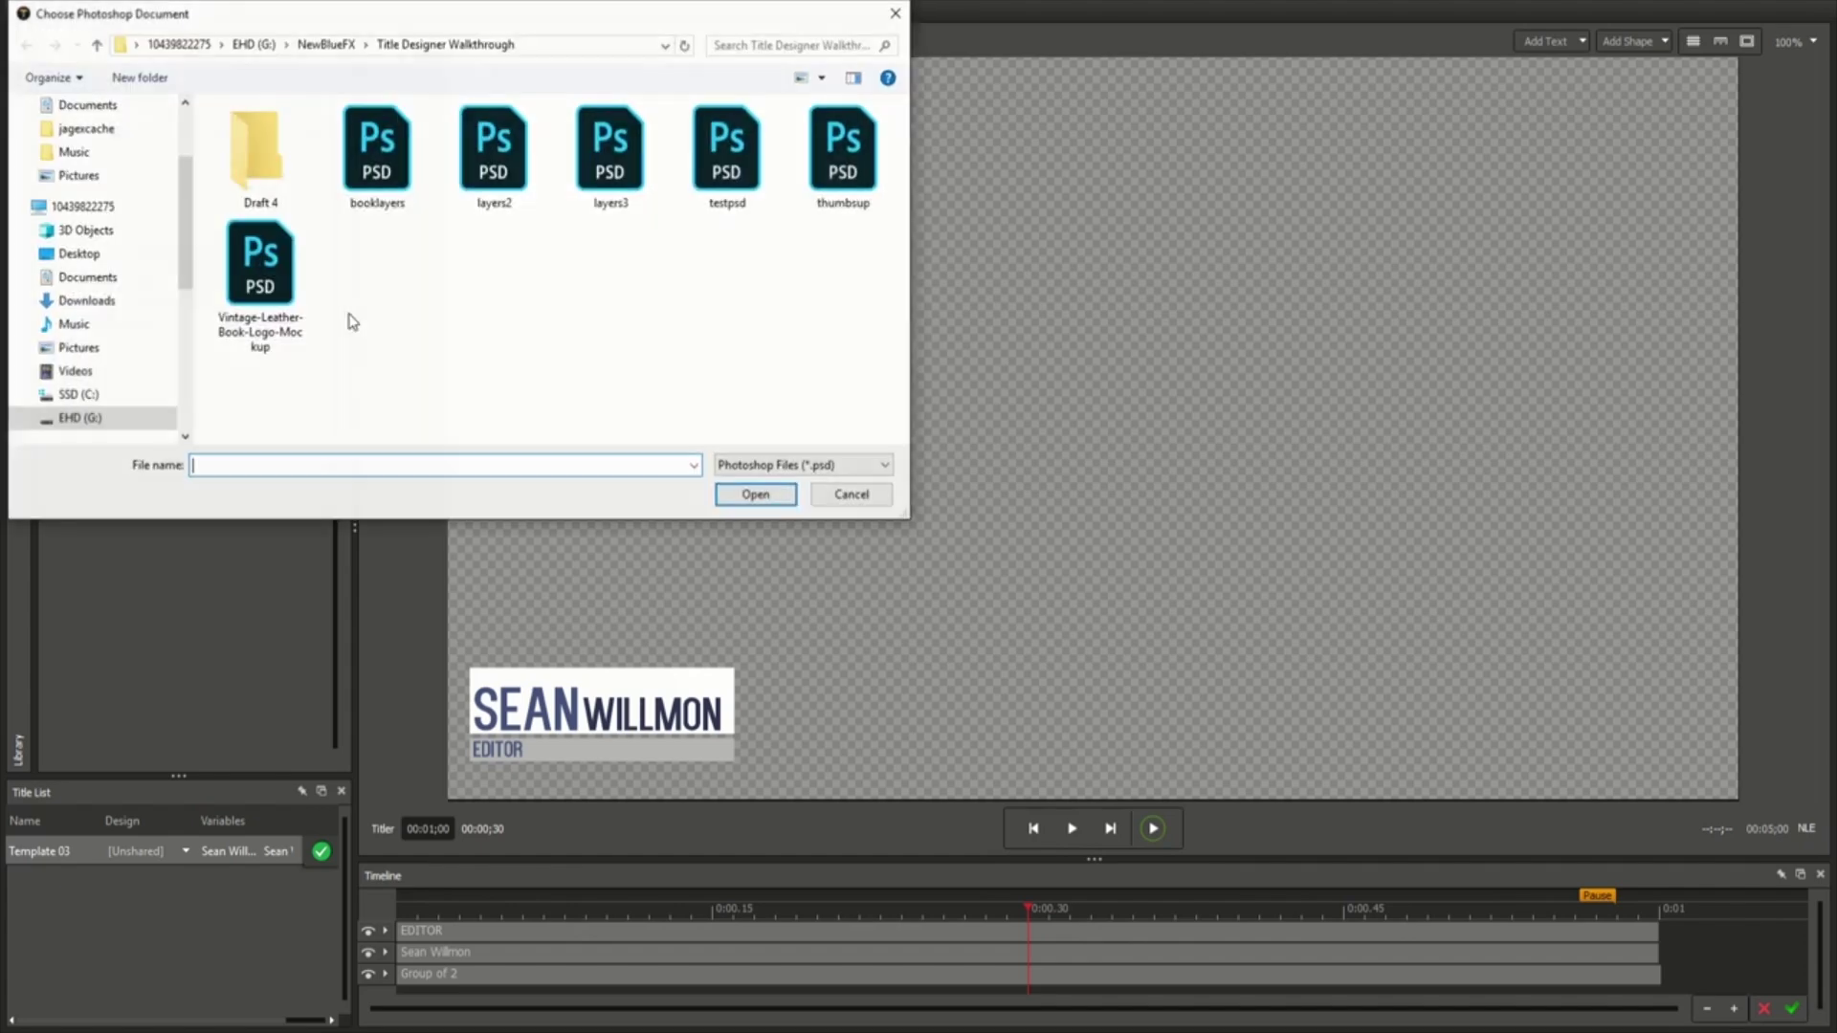
double_click(829, 180)
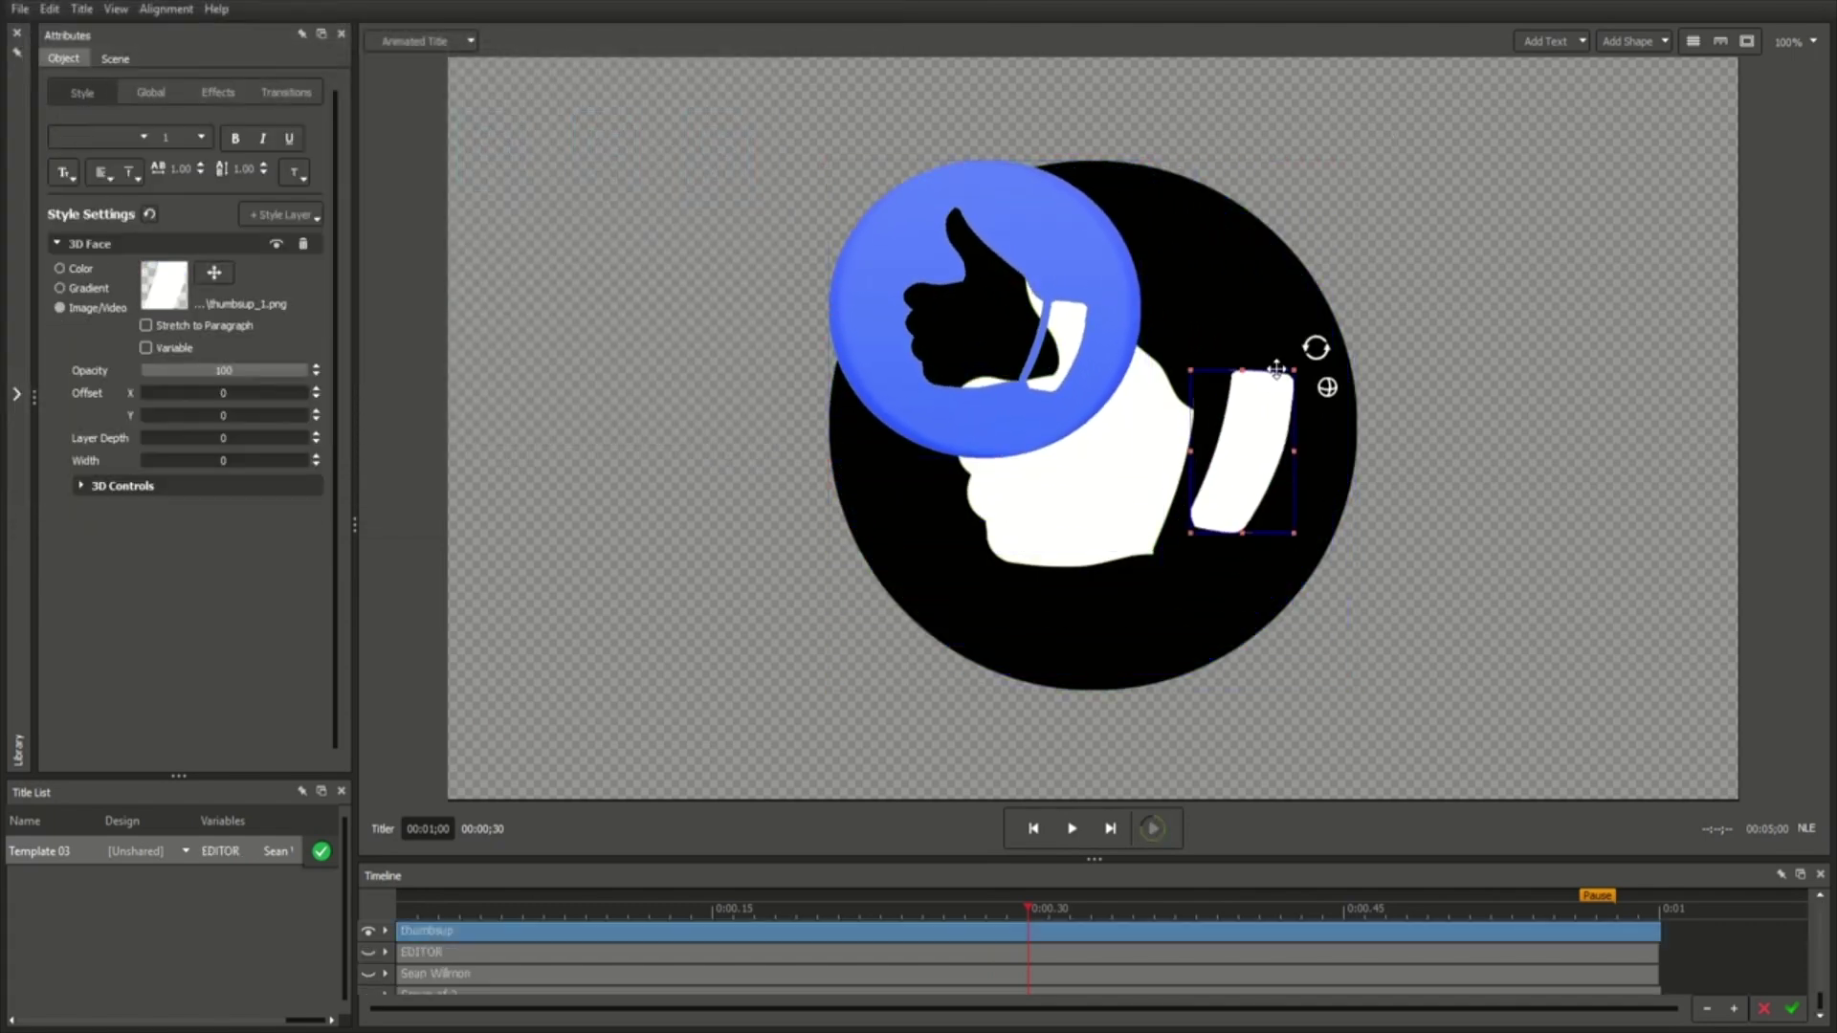
Move the cuff piece up-right and the hand piece down about 120 px, then preview playback.
left_click_drag(1276, 369, 1298, 307)
left_click(1146, 508)
left_click_drag(1142, 568, 1159, 679)
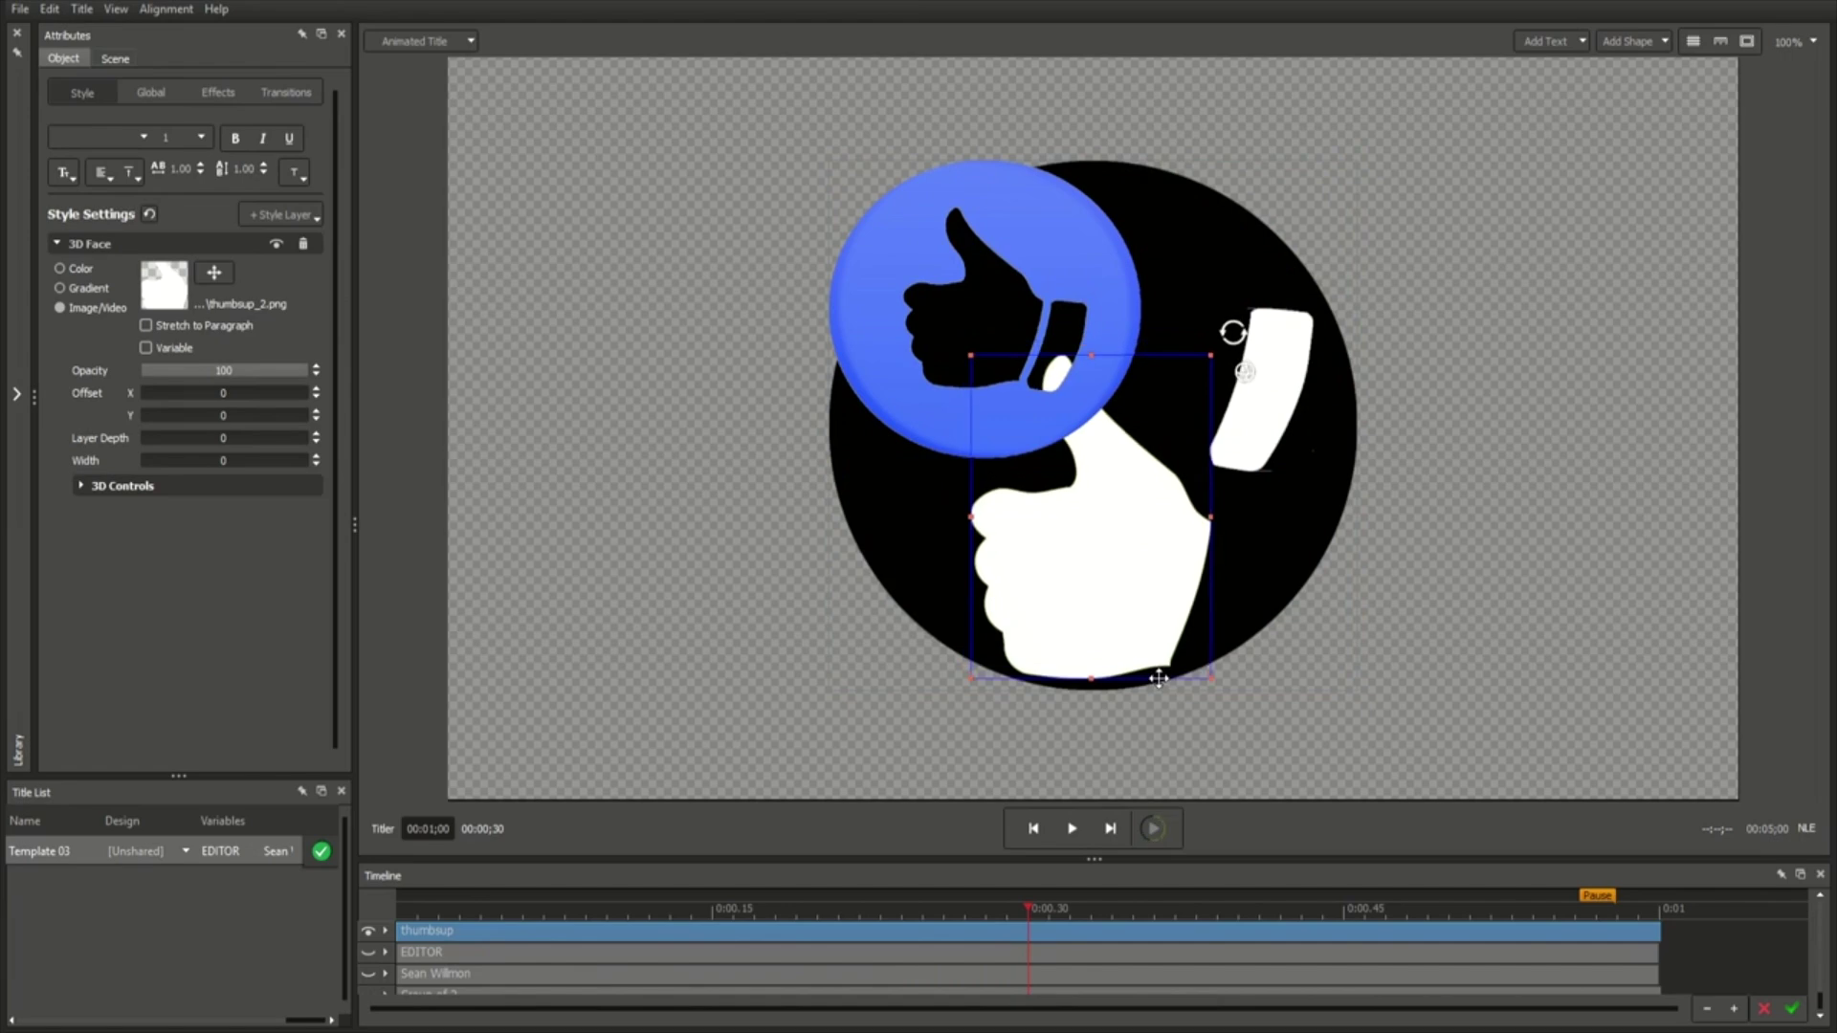
key("space")
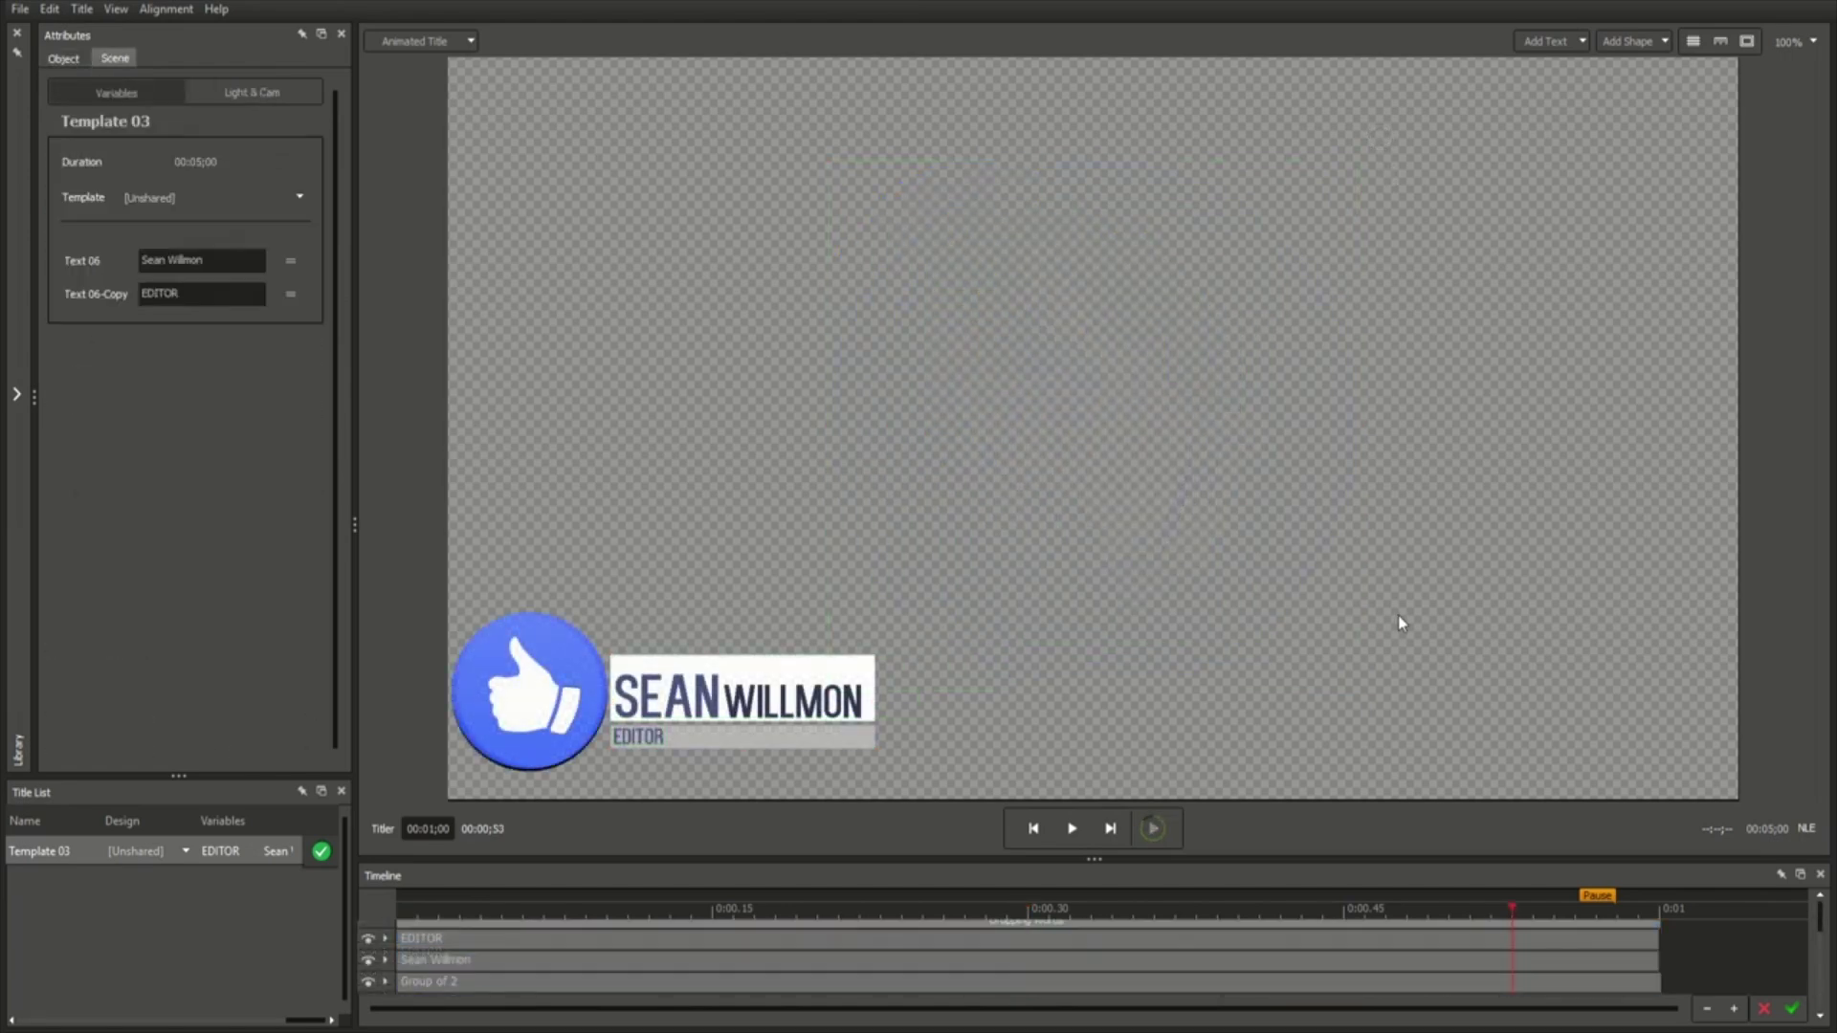
Export the design as a Design Zip package, bringing up the Export Package To dialog.
left_click(13, 11)
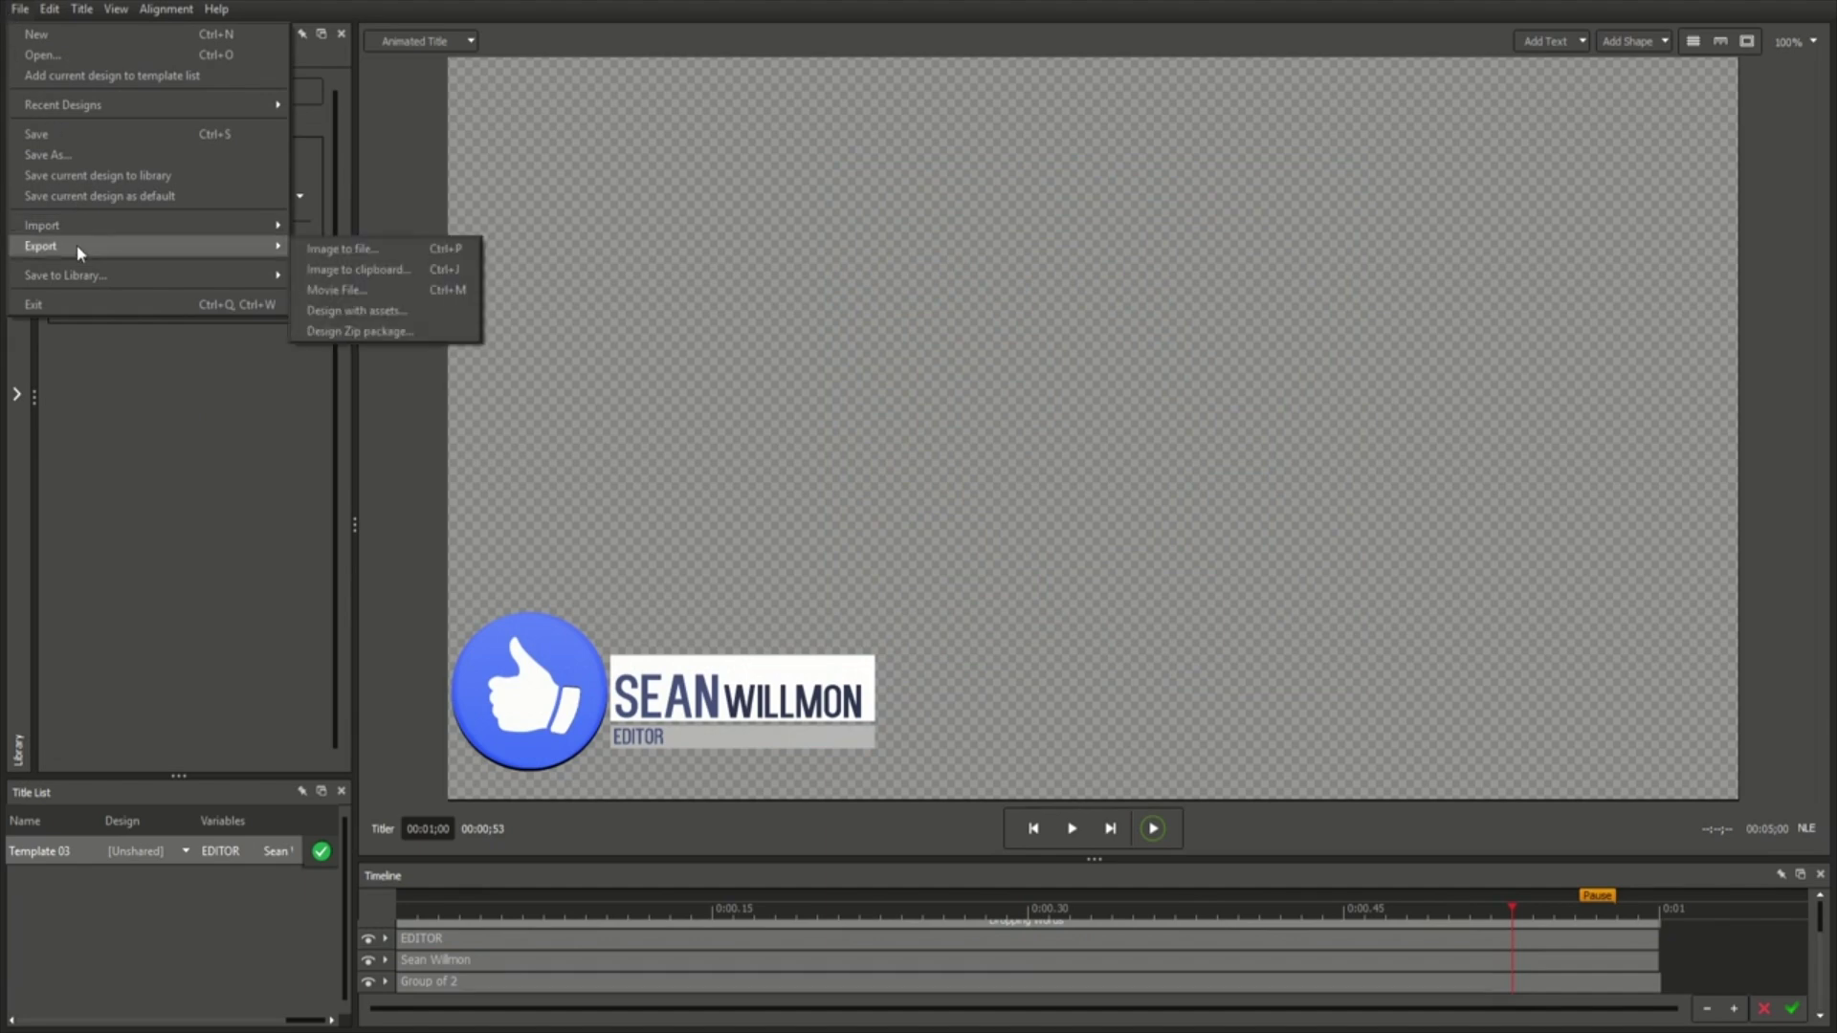
left_click(410, 331)
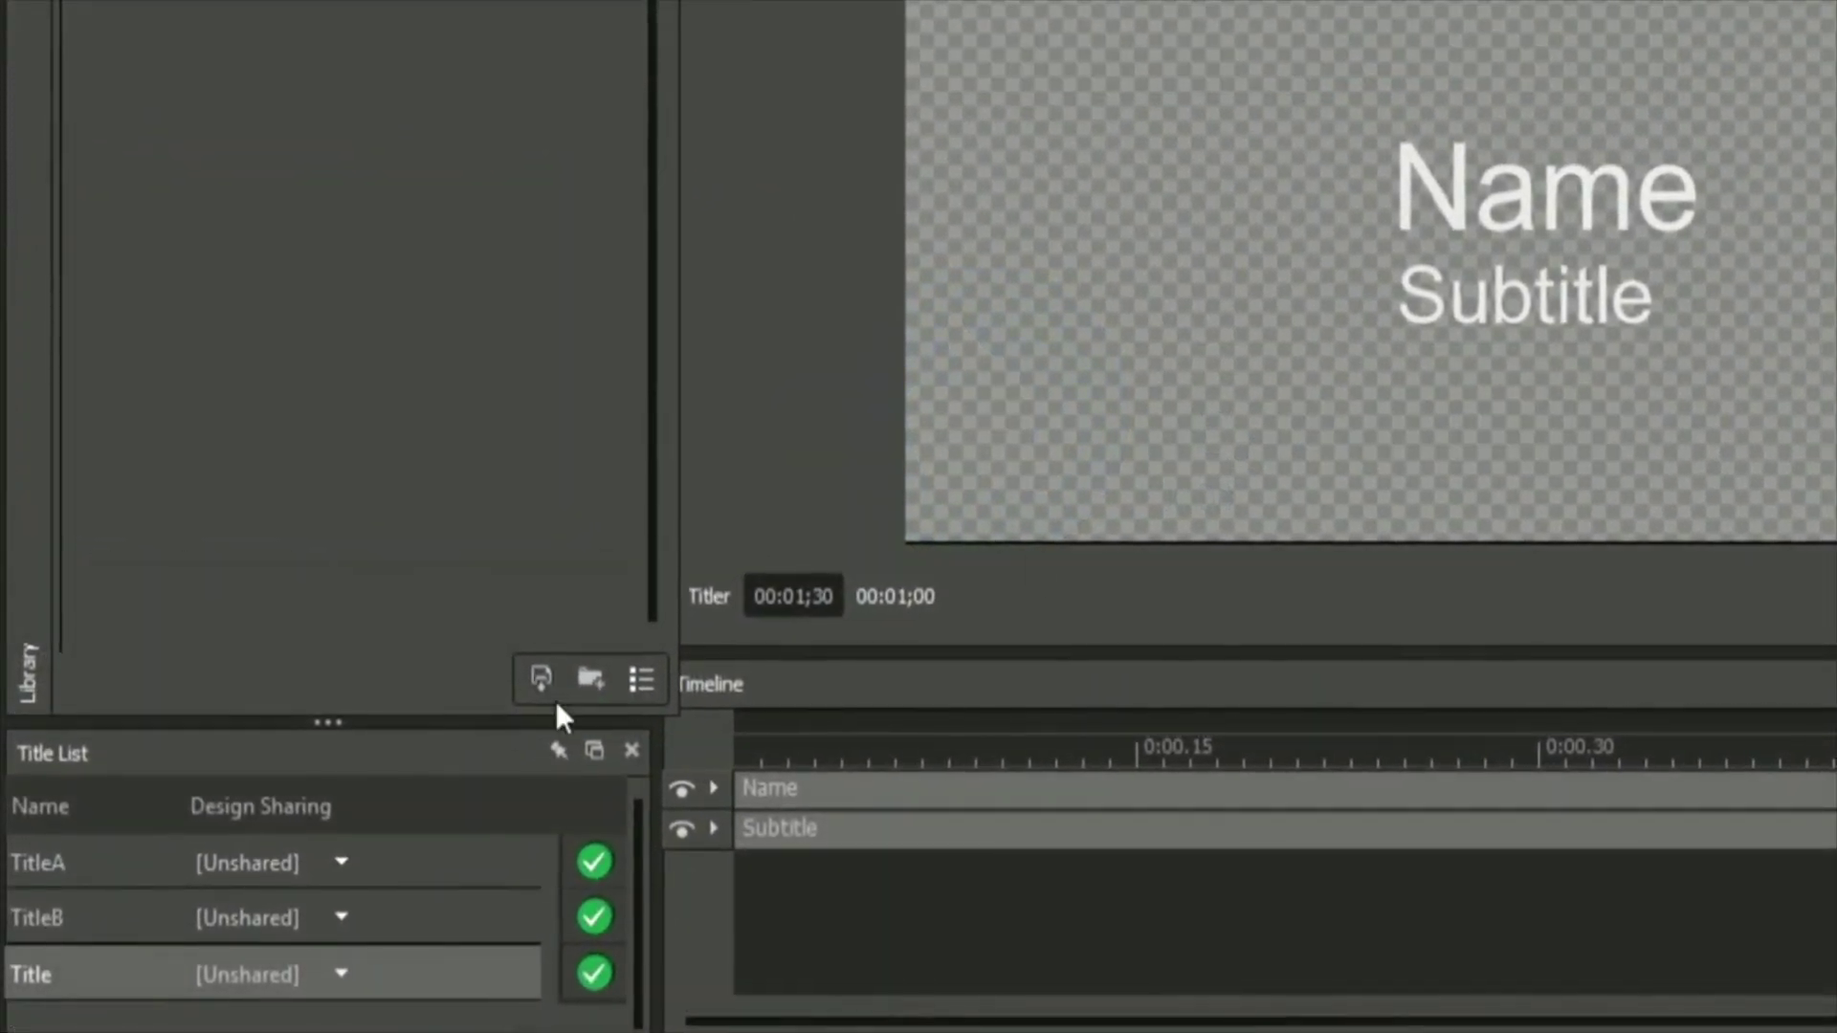
Preview TitleA and TitleB, then set Title's Design Sharing to TitleA.
left_click(125, 862)
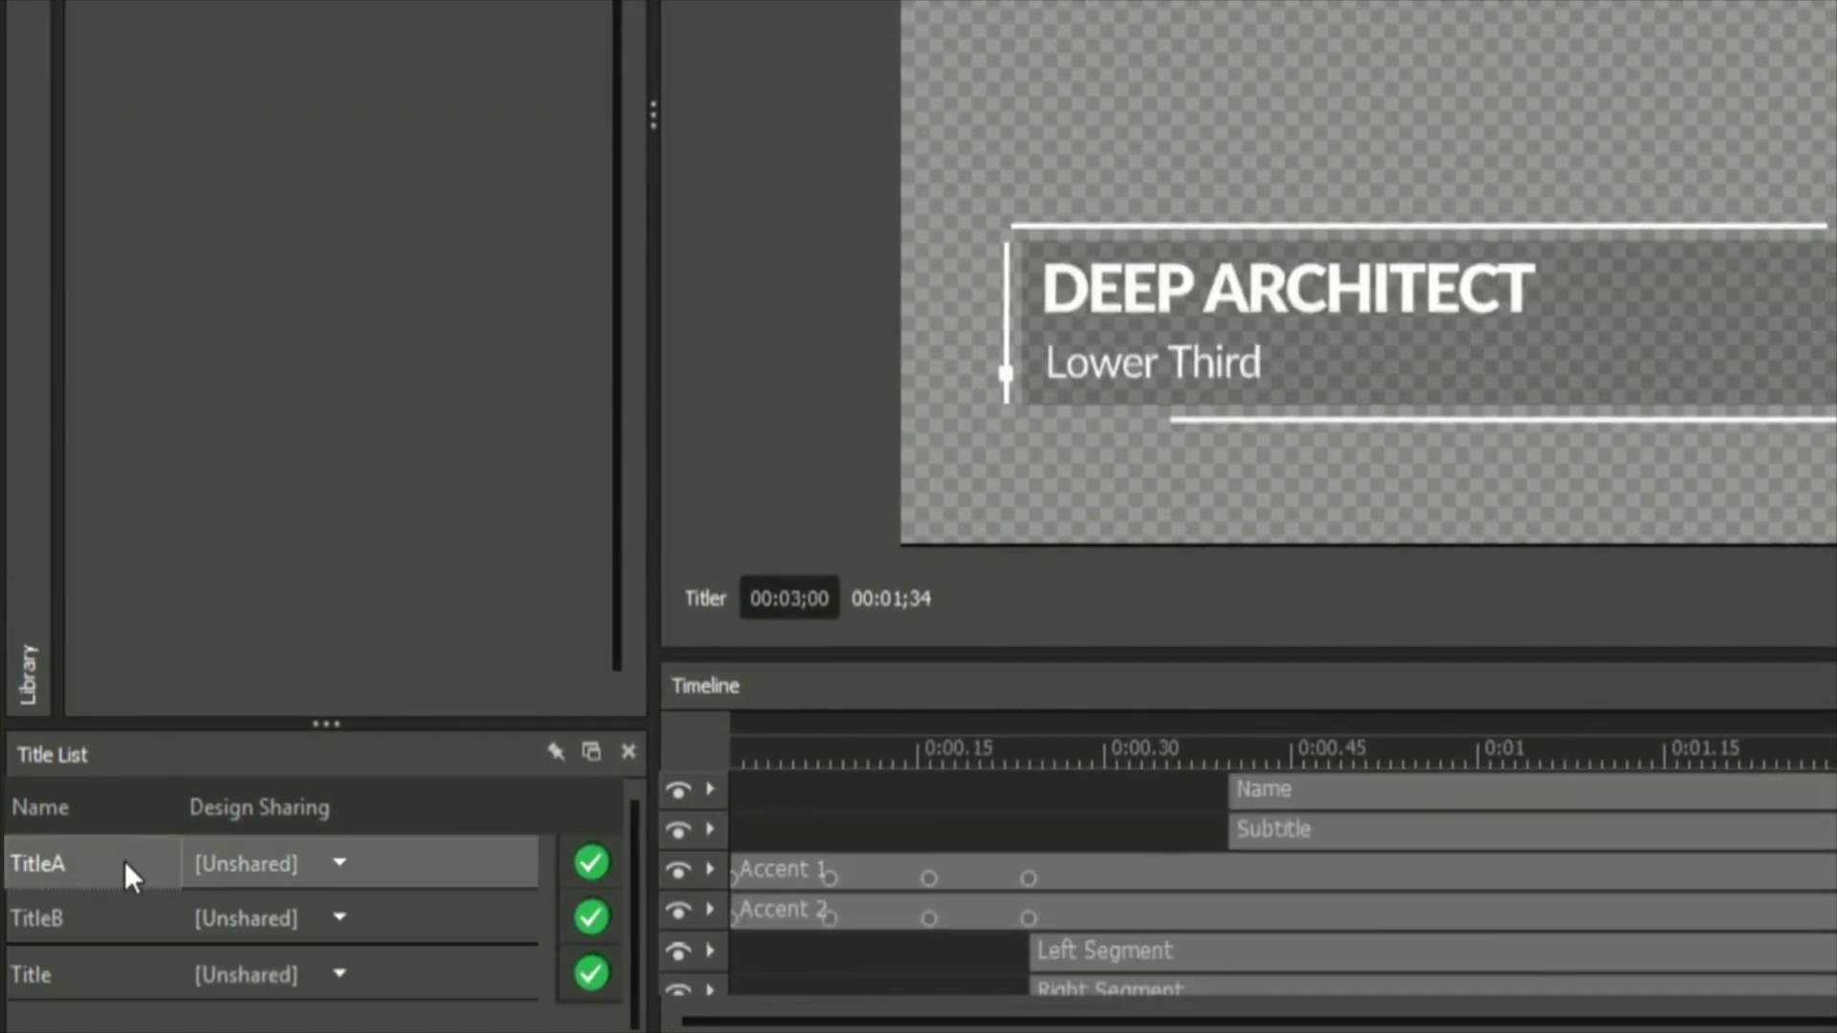
left_click(116, 909)
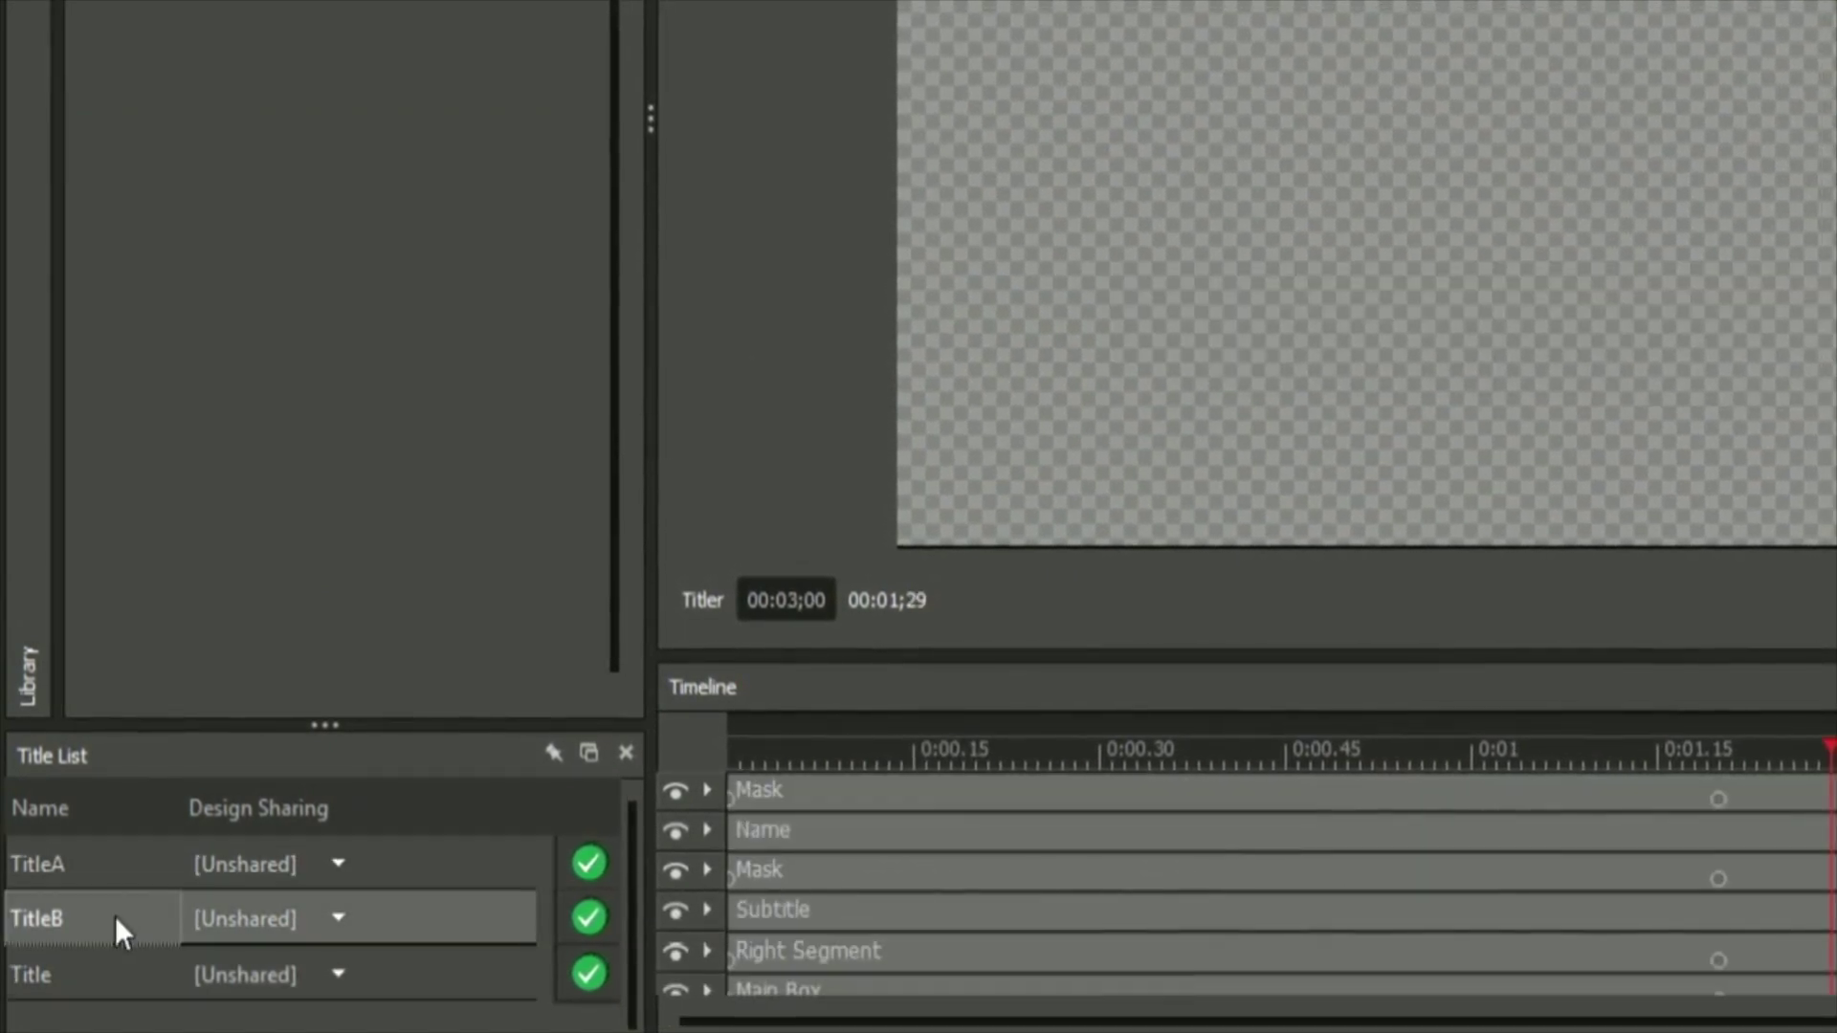
left_click(77, 983)
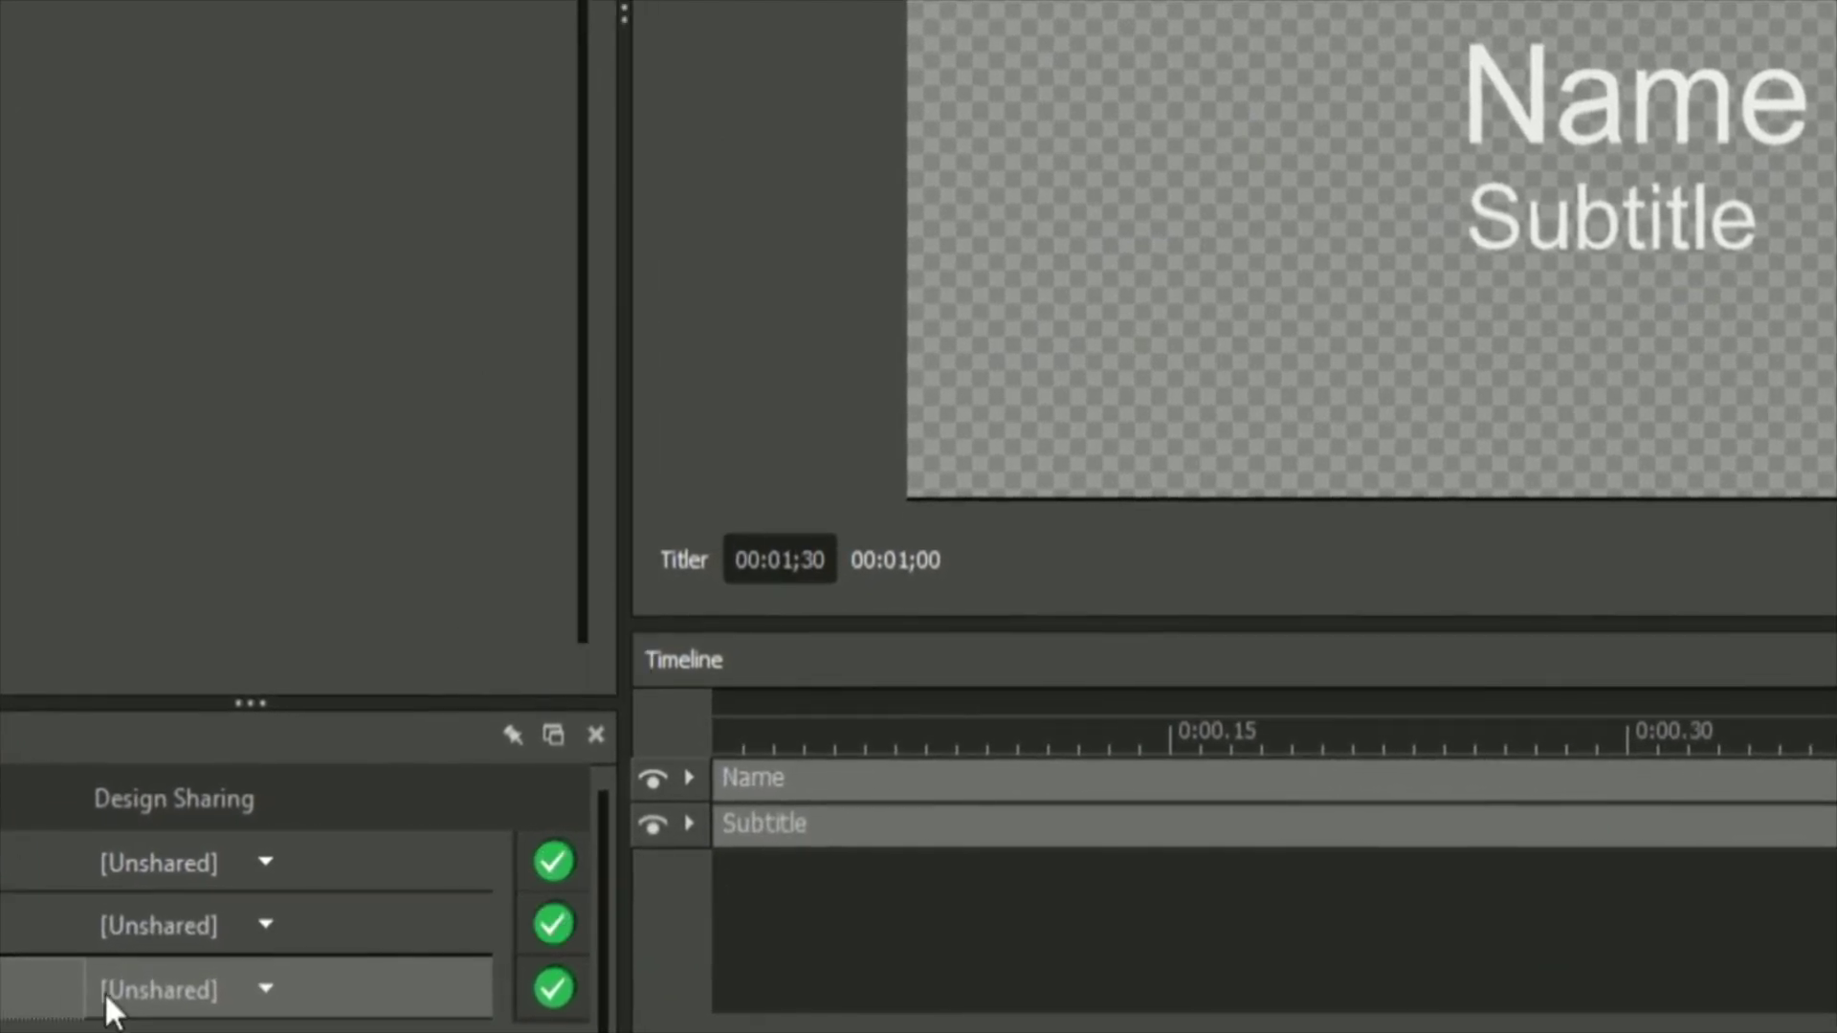
left_click(266, 989)
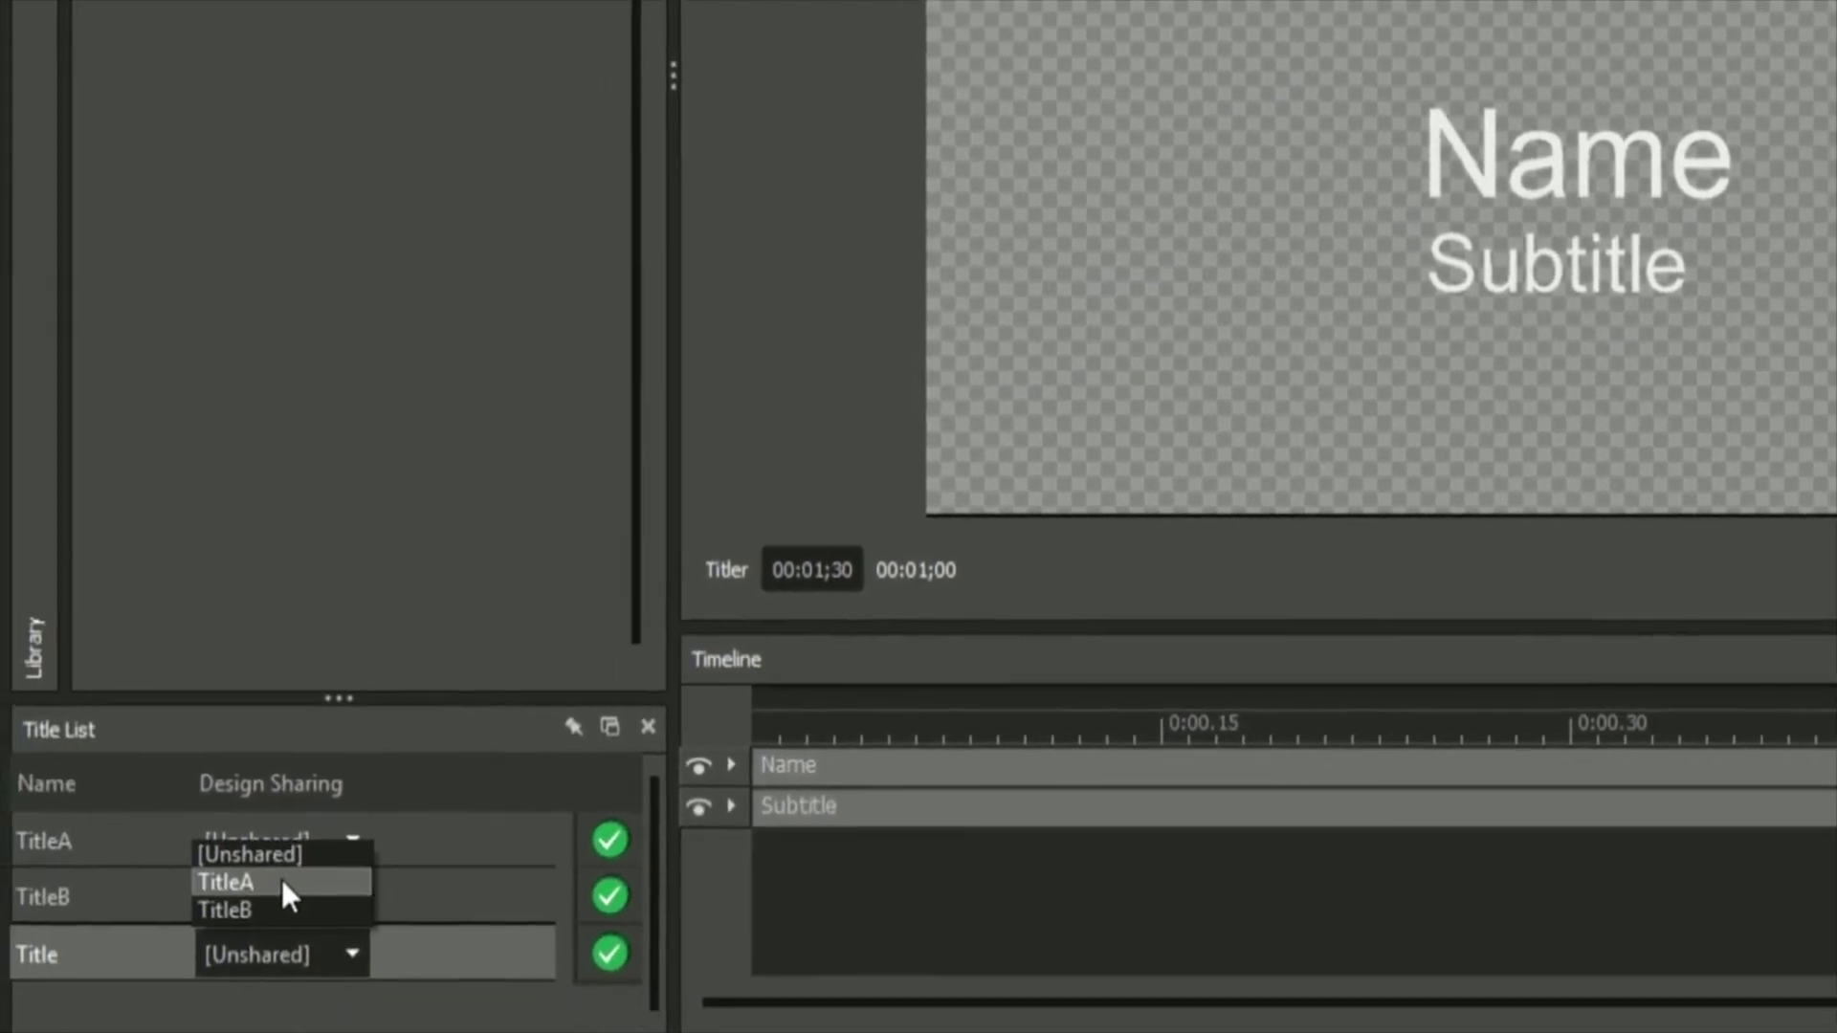
left_click(281, 886)
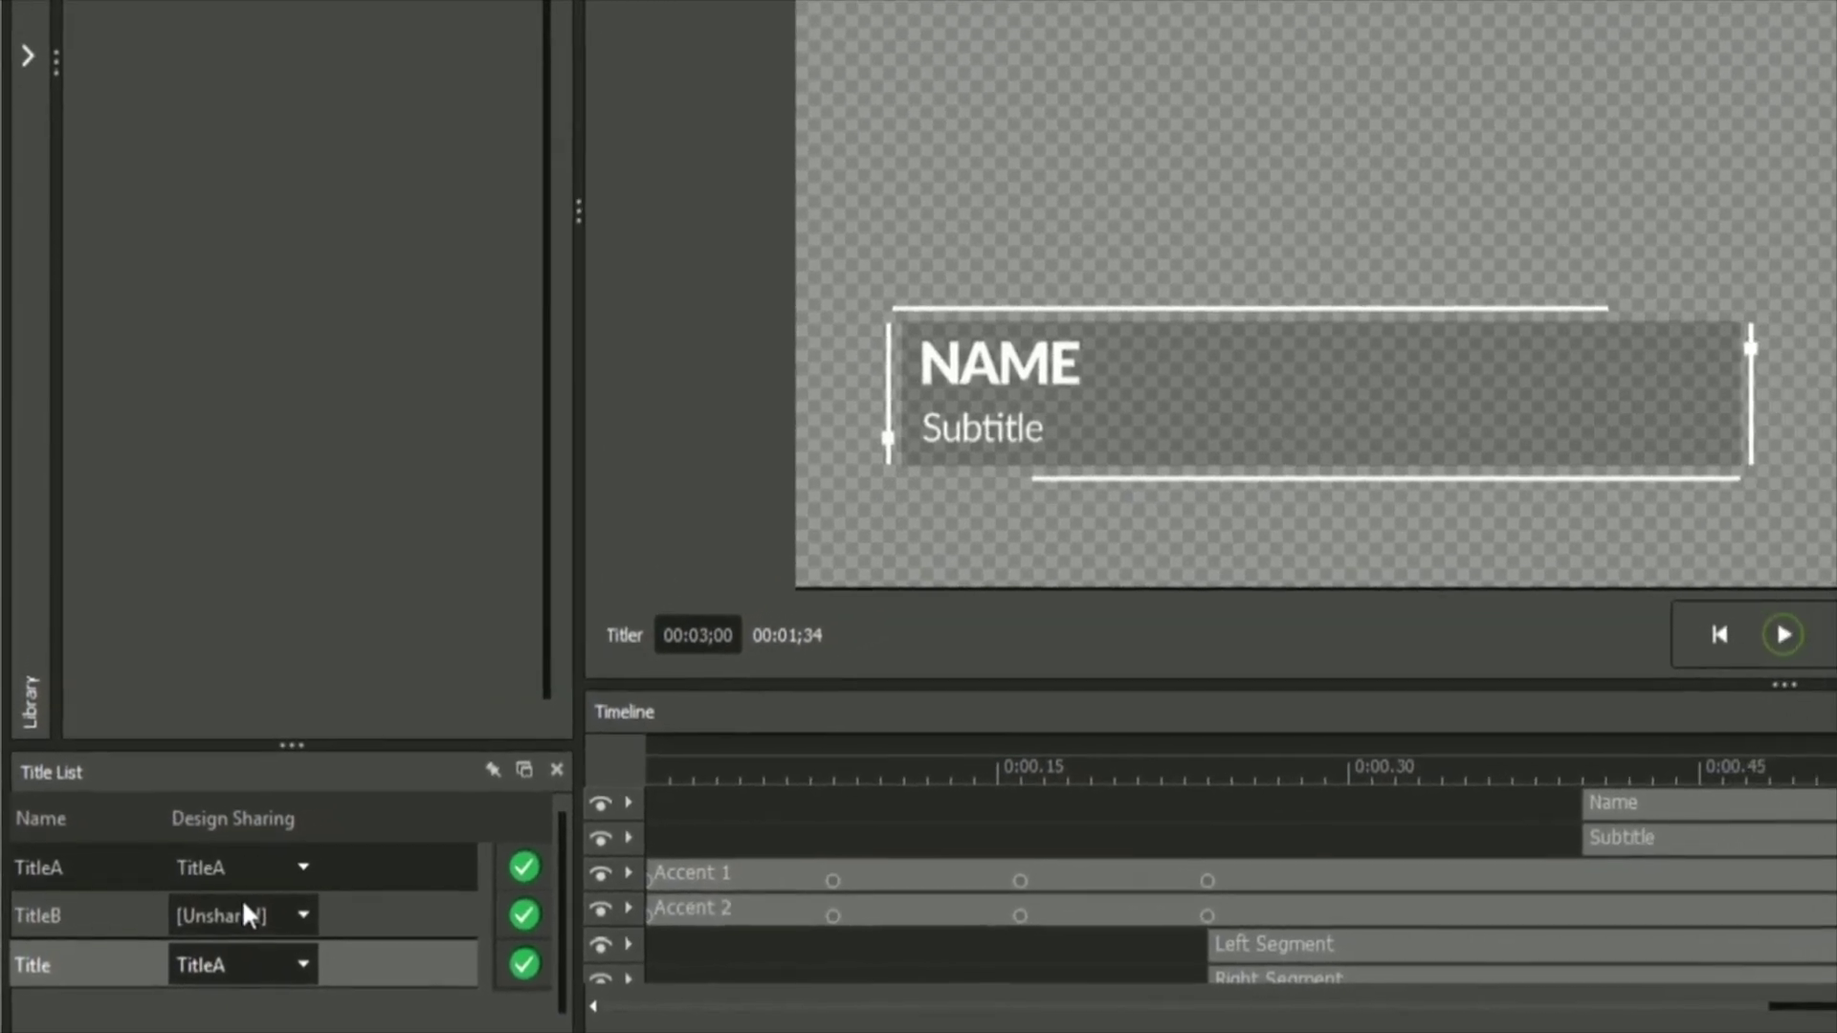